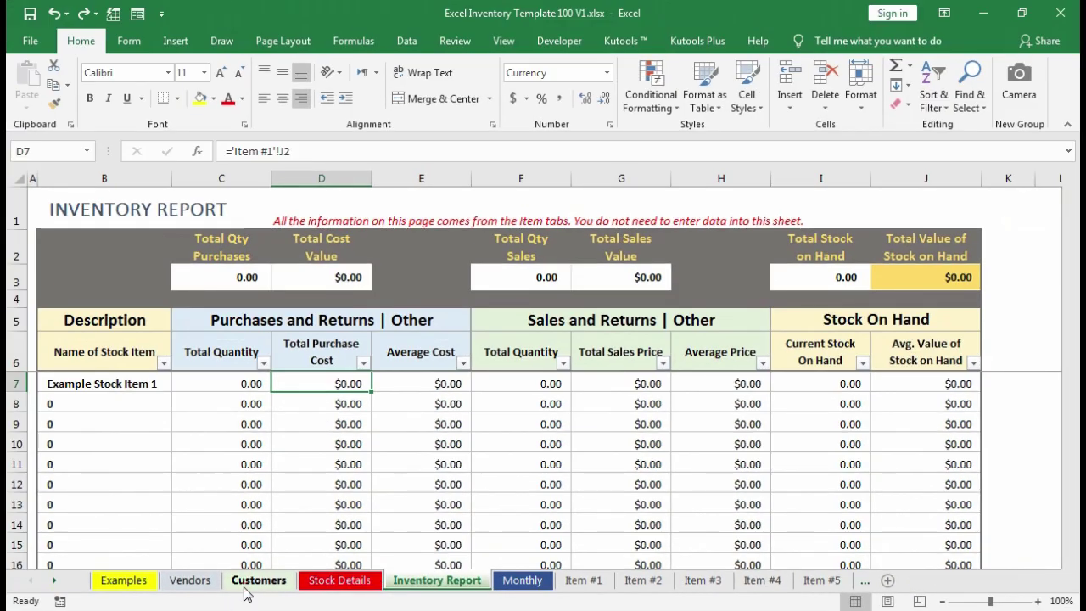
Look through the Customers, Vendors and Inventory Report sheets of the inventory workbook.
{"action": "left_click", "coordinate": [245, 585]}
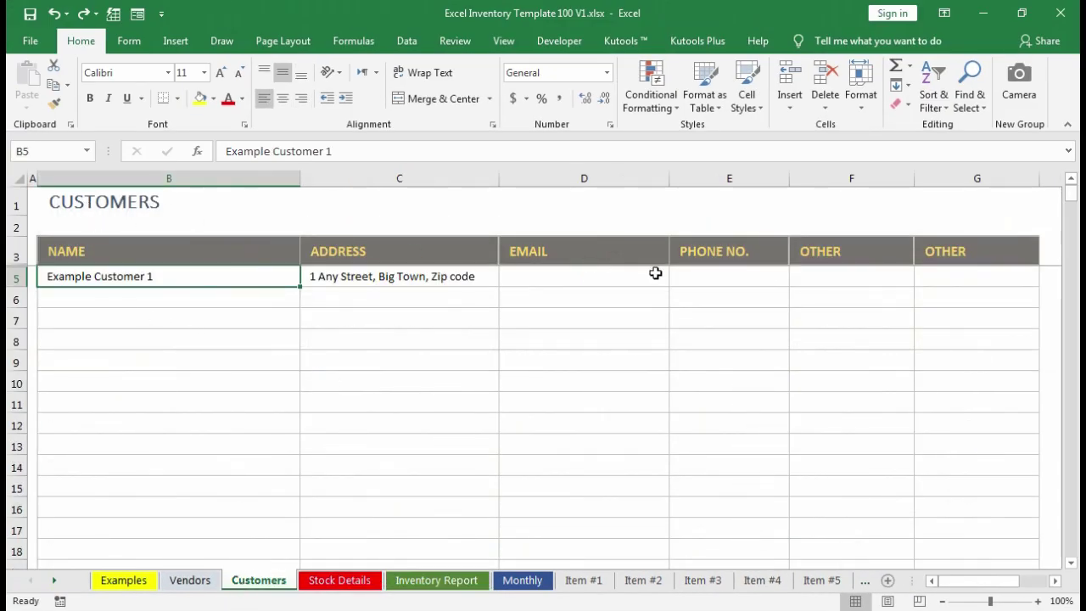
{"action": "left_click", "coordinate": [212, 580]}
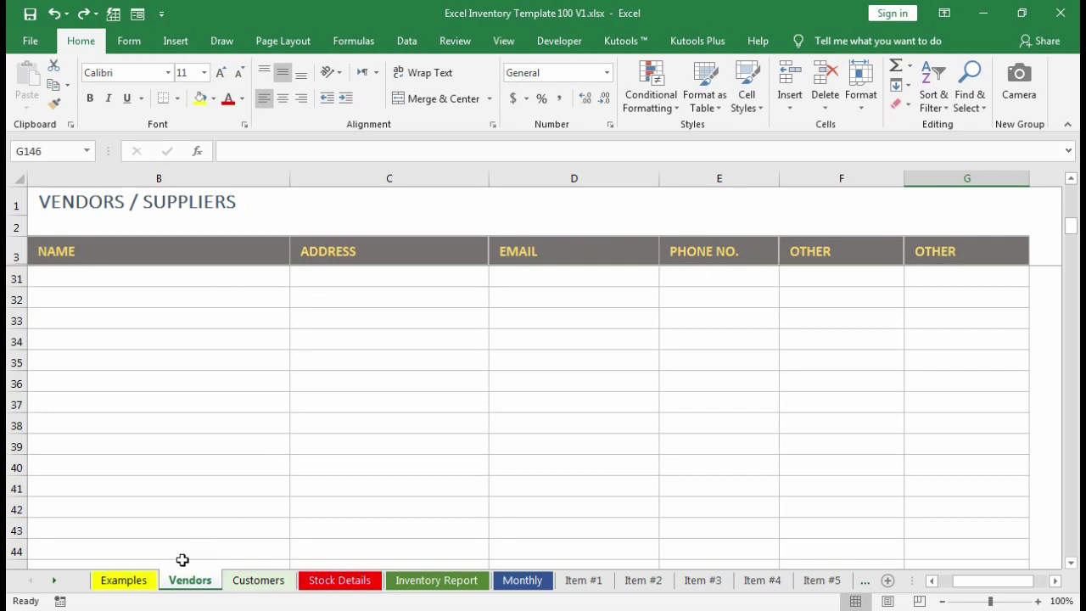
{"action": "left_click", "coordinate": [437, 581]}
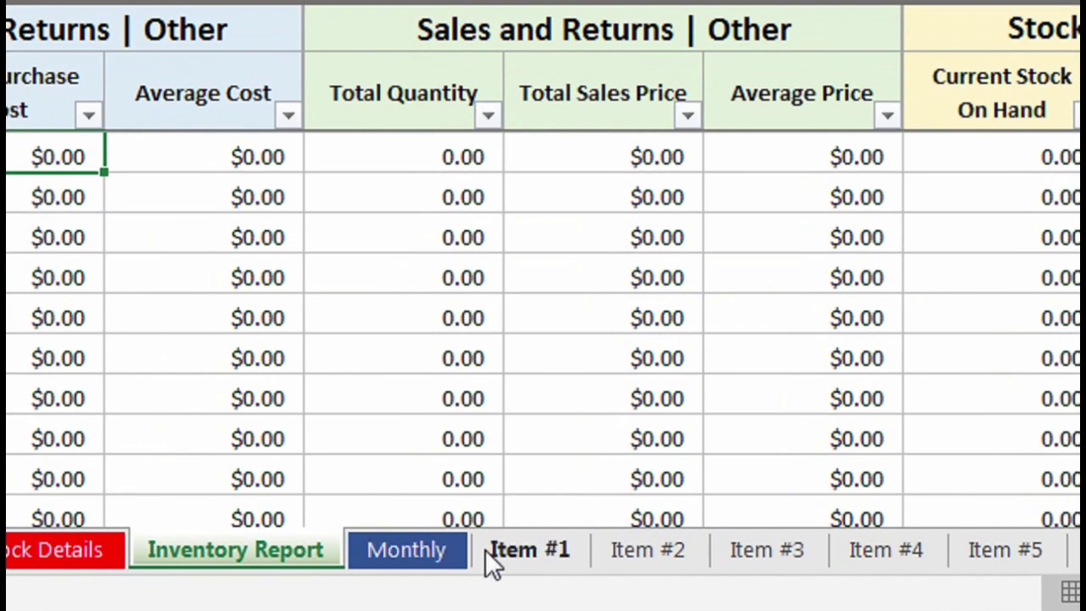
View the Item #3 sheet, and browse the workbook's full sheet list down to Item #100 and back up.
{"action": "left_click", "coordinate": [766, 543]}
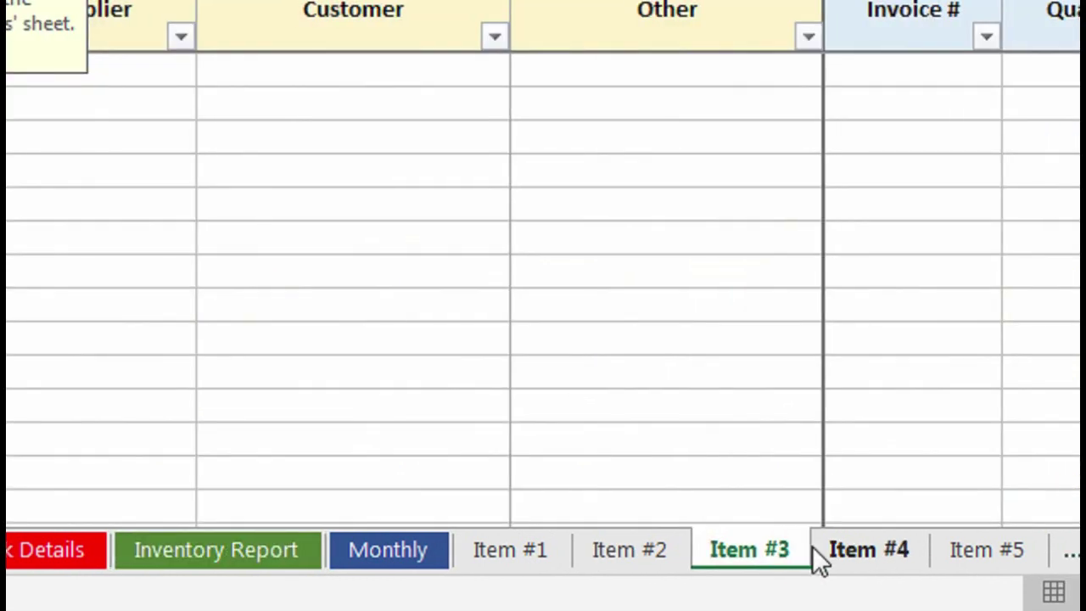
{"action": "right_click", "coordinate": [778, 549]}
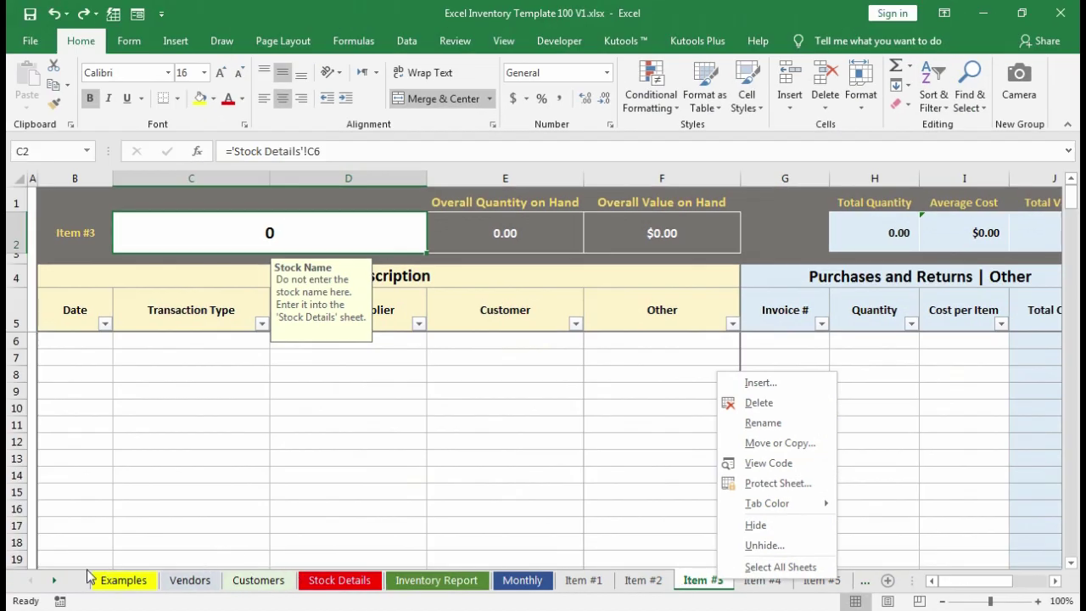
{"action": "right_click", "coordinate": [53, 580]}
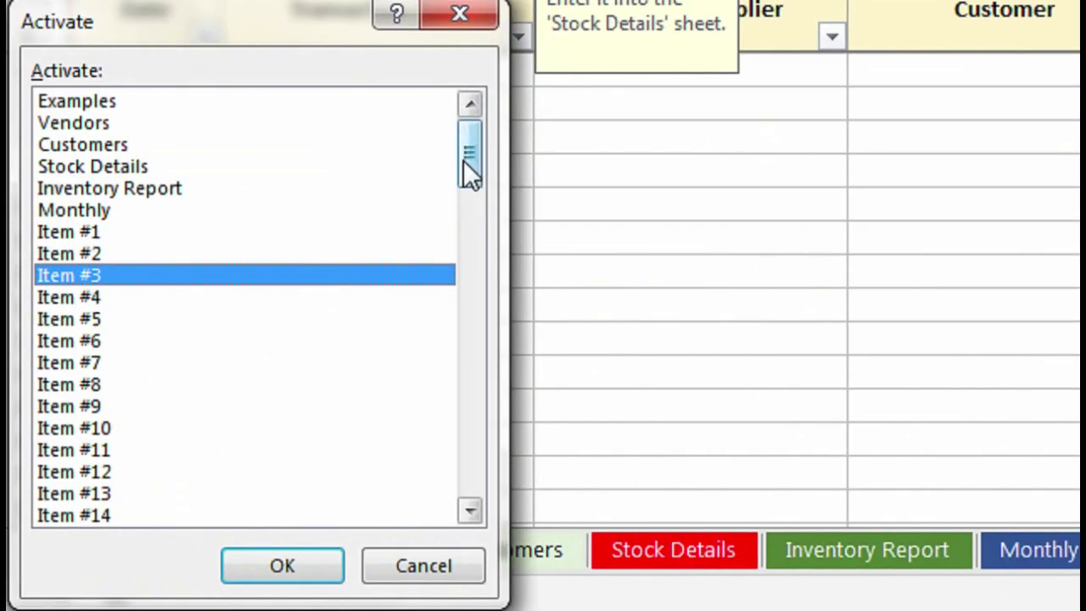
{"action": "left_click_drag", "start_coordinate": [237, 392], "coordinate": [242, 423]}
{"action": "left_click_drag", "start_coordinate": [475, 233], "coordinate": [474, 456]}
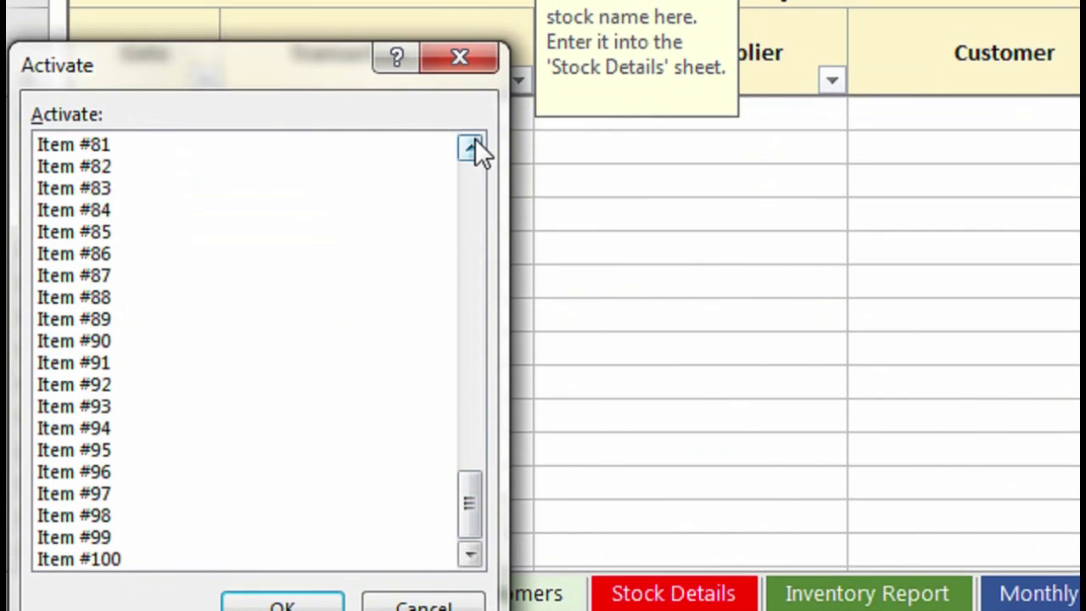
{"action": "left_click", "coordinate": [472, 103]}
{"action": "left_click", "coordinate": [471, 103]}
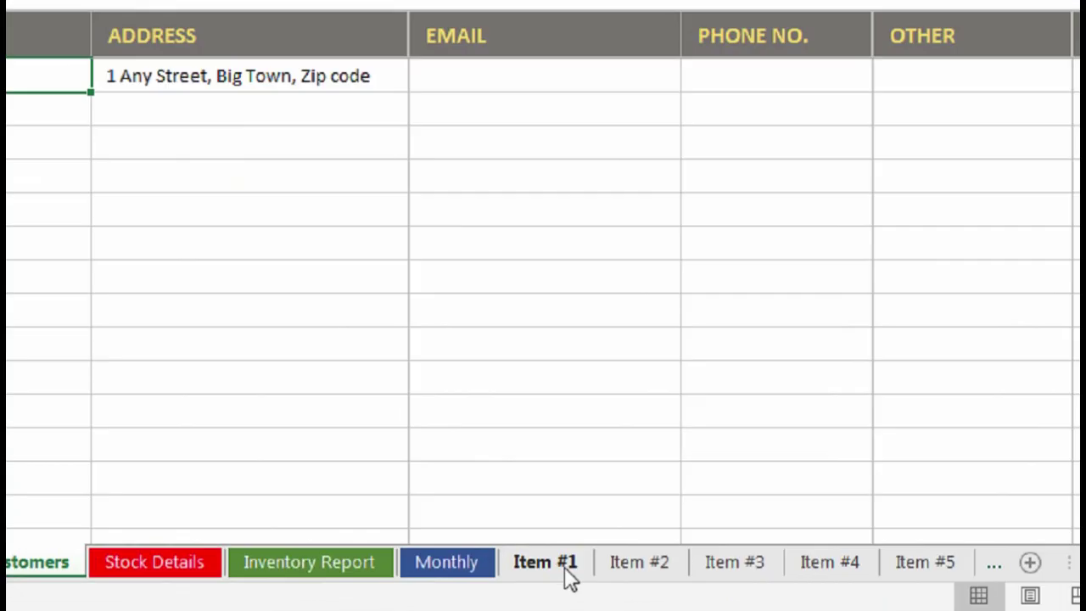
Open the Item #1 sheet and examine the Description column headings from Date to Other.
{"action": "left_click", "coordinate": [565, 567]}
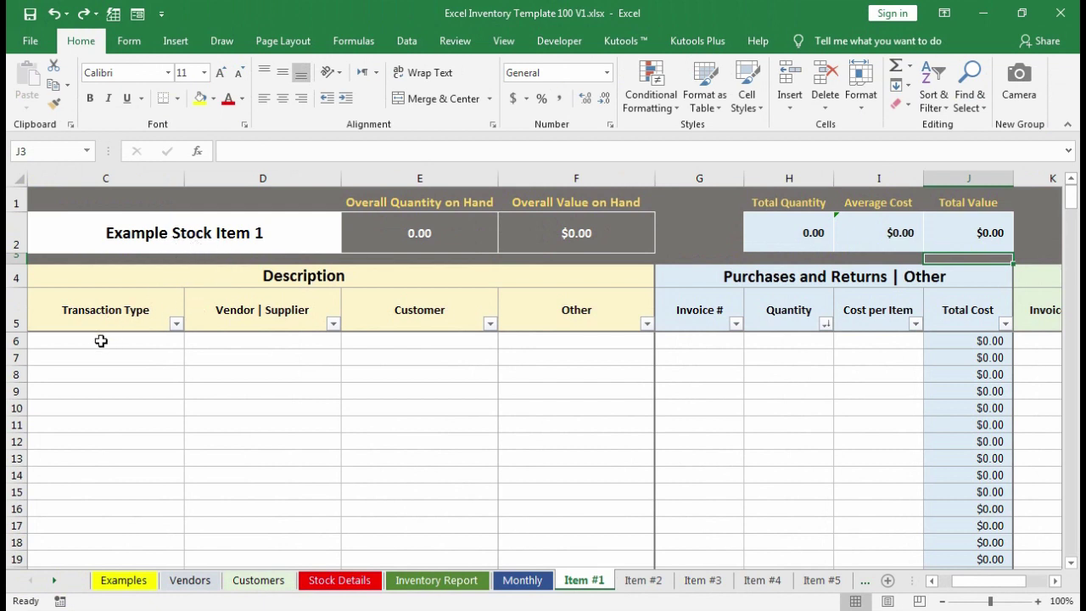
{"action": "key", "text": "Left"}
{"action": "key", "text": "Left"}
{"action": "key", "text": "Left"}
{"action": "key", "text": "Left"}
{"action": "key", "text": "Left"}
{"action": "key", "text": "Left"}
{"action": "key", "text": "Left"}
{"action": "key", "text": "Left"}
{"action": "key", "text": "Left"}
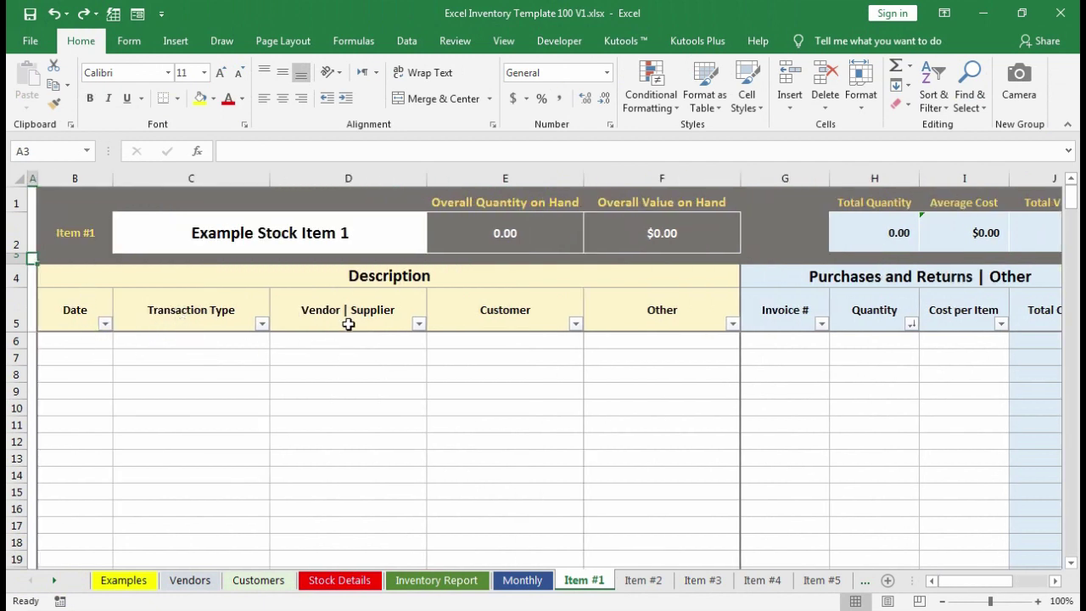
{"action": "key", "text": "Right"}
{"action": "key", "text": "Right"}
{"action": "key", "text": "Right"}
{"action": "key", "text": "Right"}
{"action": "key", "text": "Right"}
{"action": "key", "text": "Down"}
{"action": "key", "text": "Down"}
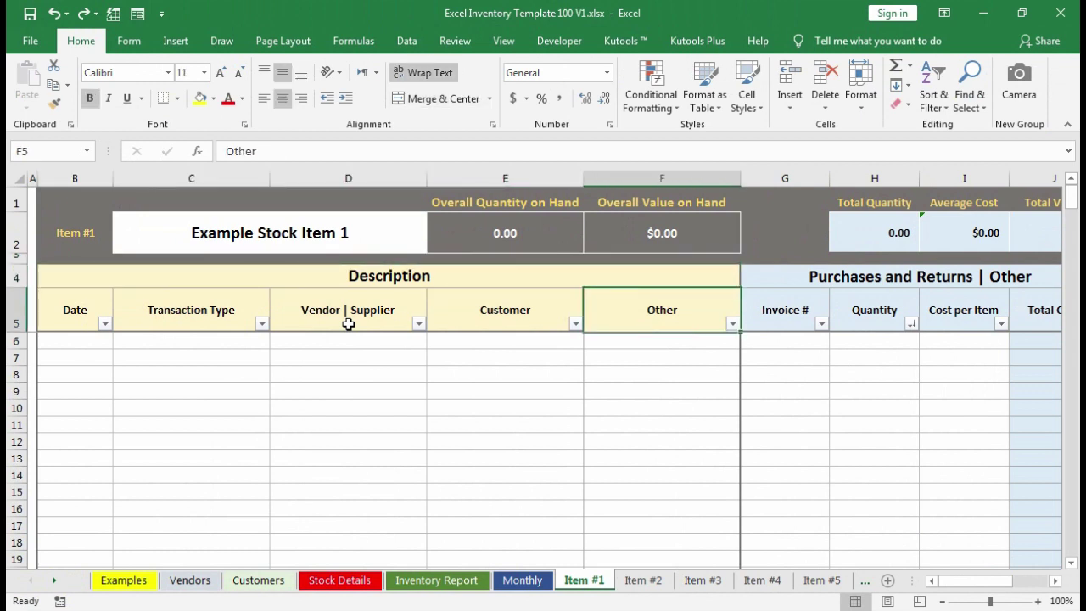
Examine the Purchases and Returns, Sales and Sales Returns, and Quantity in Stock columns on the Item #1 sheet.
{"action": "key", "text": "Right"}
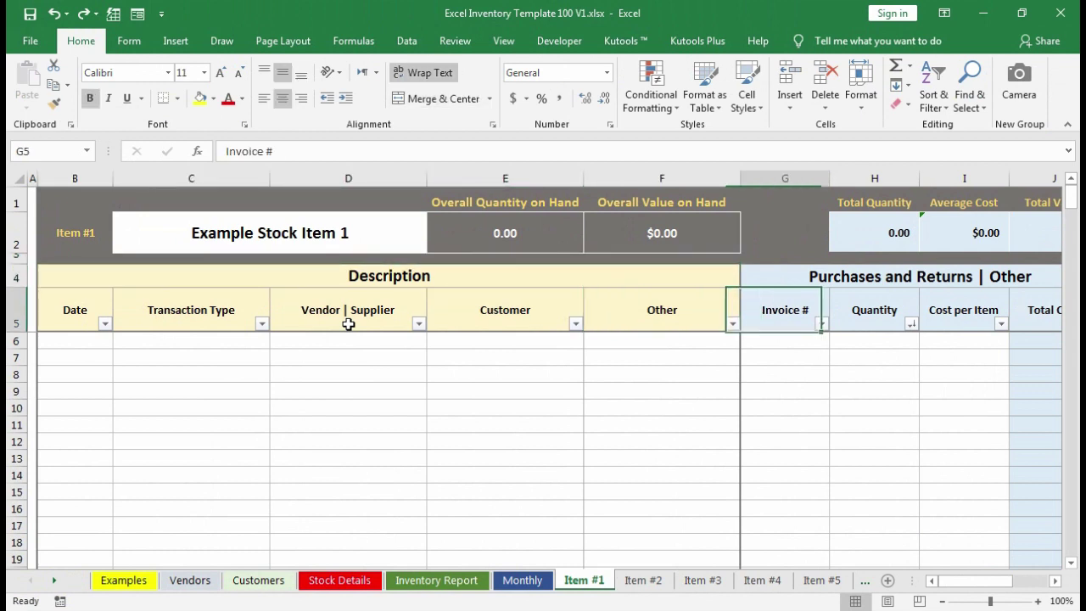
{"action": "key", "text": "Right"}
{"action": "key", "text": "Right"}
{"action": "key", "text": "Right"}
{"action": "key", "text": "Right"}
{"action": "key", "text": "Left"}
{"action": "key", "text": "Left"}
{"action": "key", "text": "Left"}
{"action": "key", "text": "Right"}
{"action": "key", "text": "Right"}
{"action": "key", "text": "Right"}
{"action": "key", "text": "Right"}
{"action": "key", "text": "Right"}
{"action": "key", "text": "Right"}
{"action": "key", "text": "Right"}
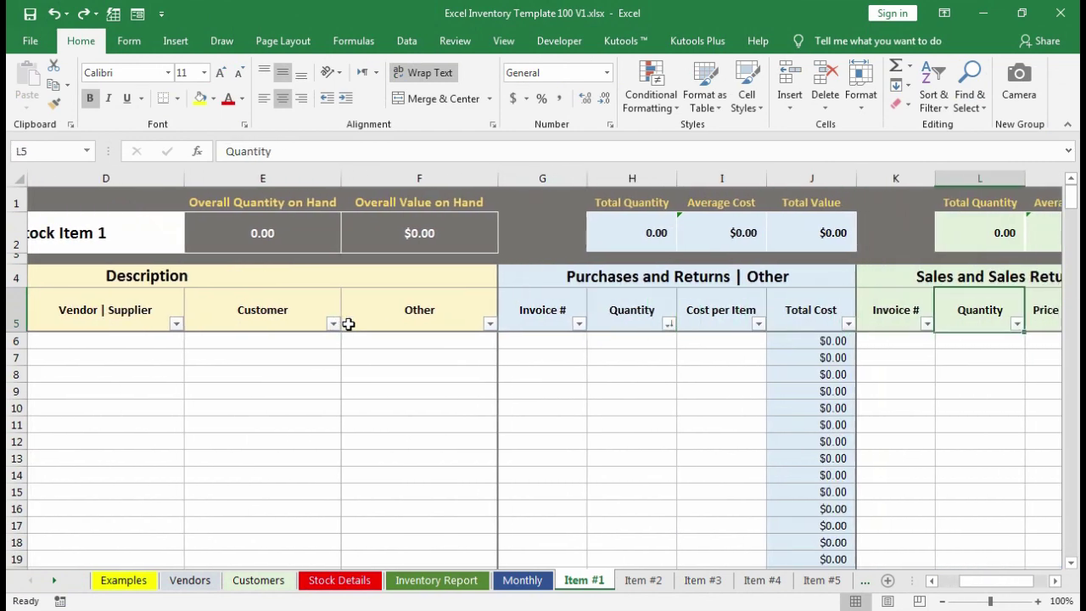
{"action": "key", "text": "Down"}
{"action": "key", "text": "Down"}
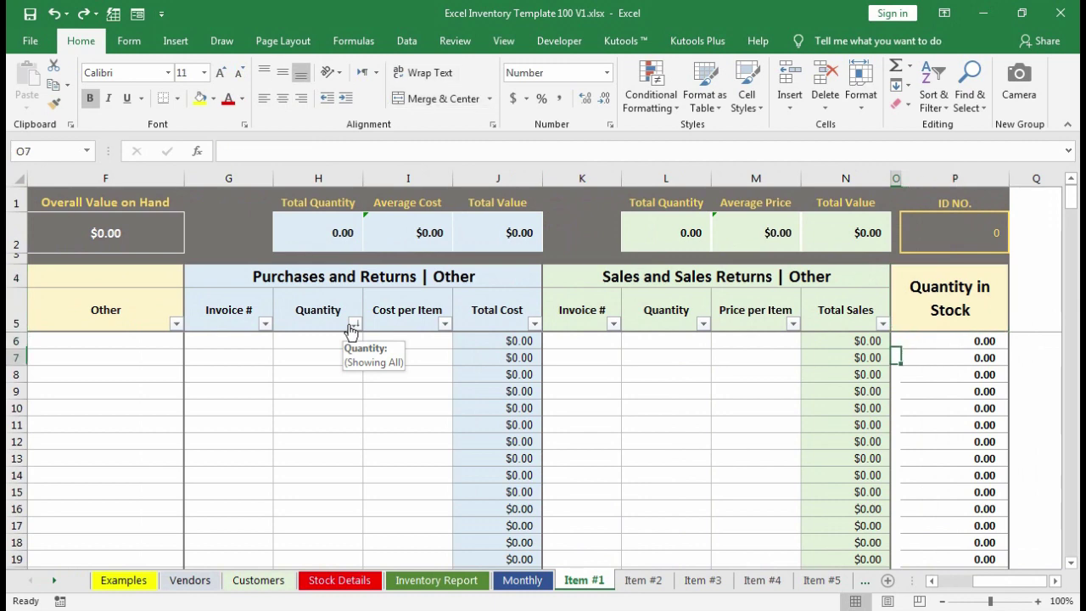
Compare the layouts of the Item #2, Item #3 and Item #4 sheets, ending back on Item #1.
{"action": "left_click", "coordinate": [645, 582]}
{"action": "left_click", "coordinate": [684, 583]}
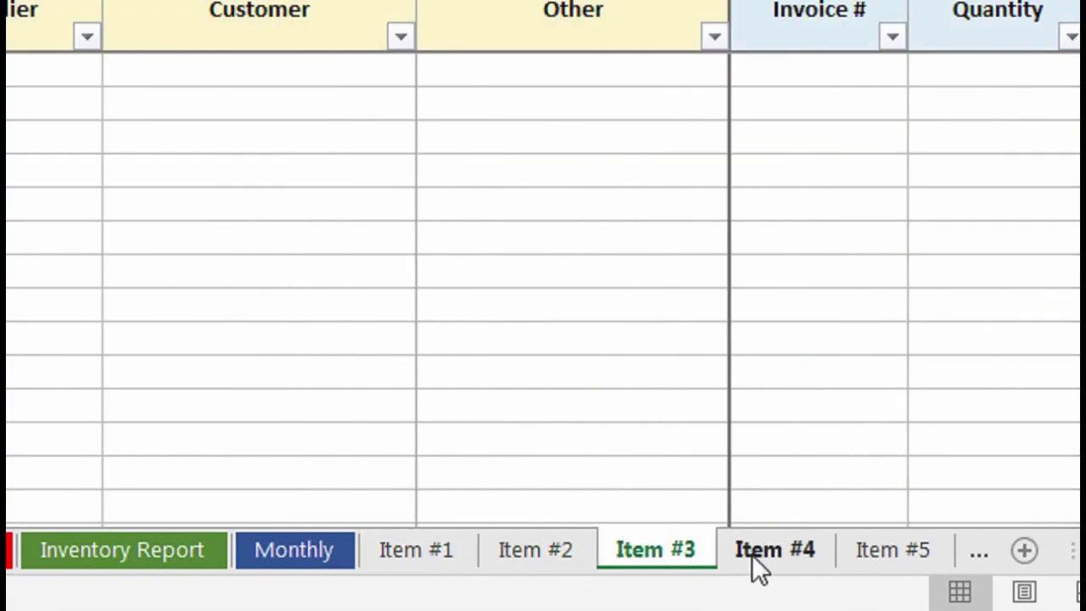
{"action": "left_click", "coordinate": [758, 556]}
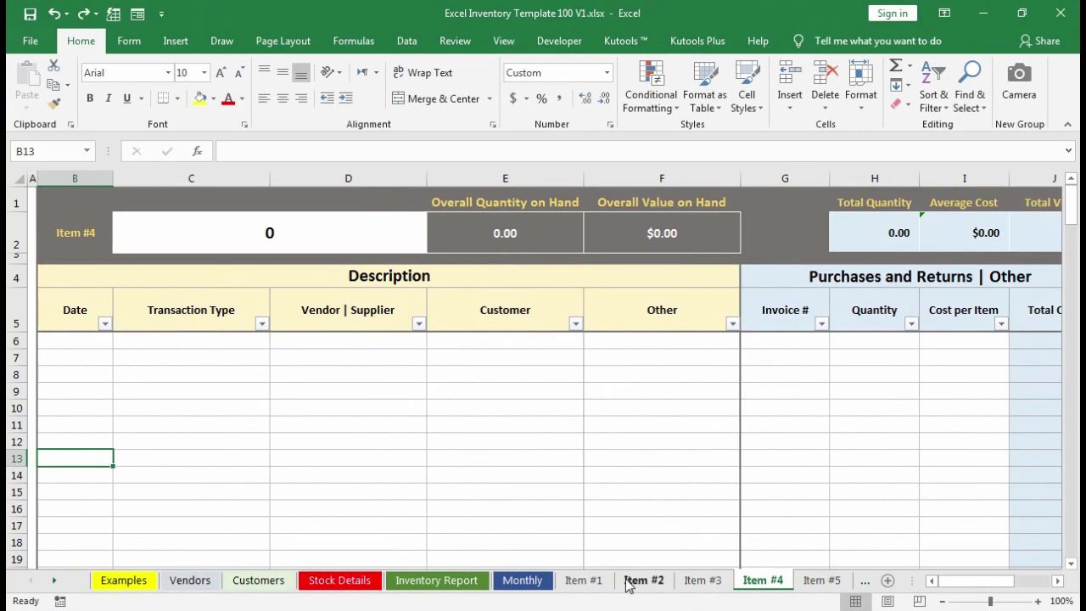
{"action": "left_click", "coordinate": [584, 581]}
Inspect the stock name and Total Quantity formulas for the first stock item in the Inventory Report.
{"action": "left_click", "coordinate": [436, 580]}
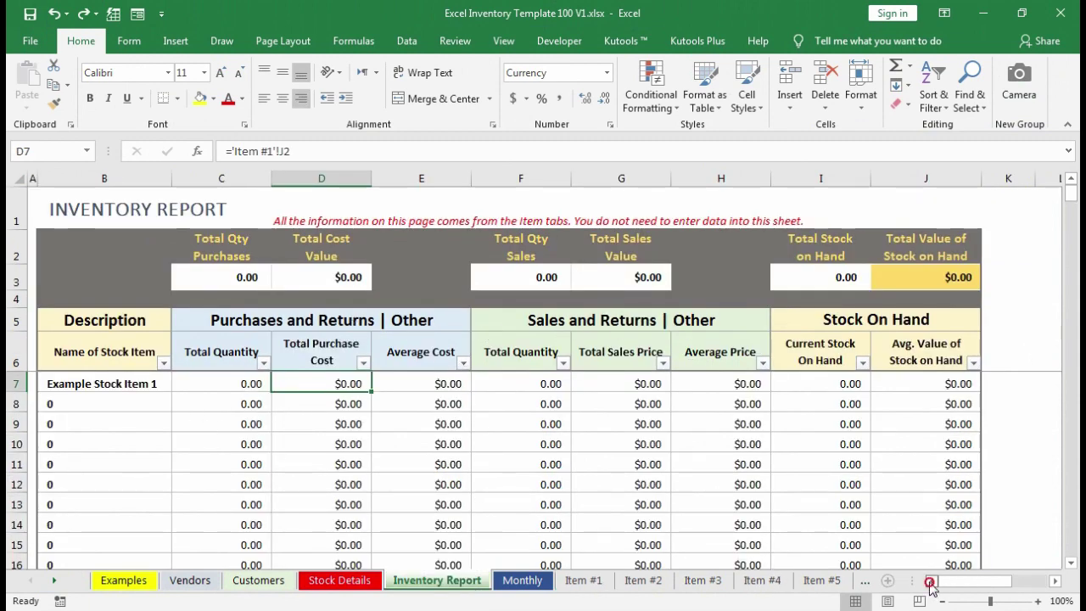
{"action": "left_click", "coordinate": [78, 399]}
{"action": "left_click", "coordinate": [90, 386]}
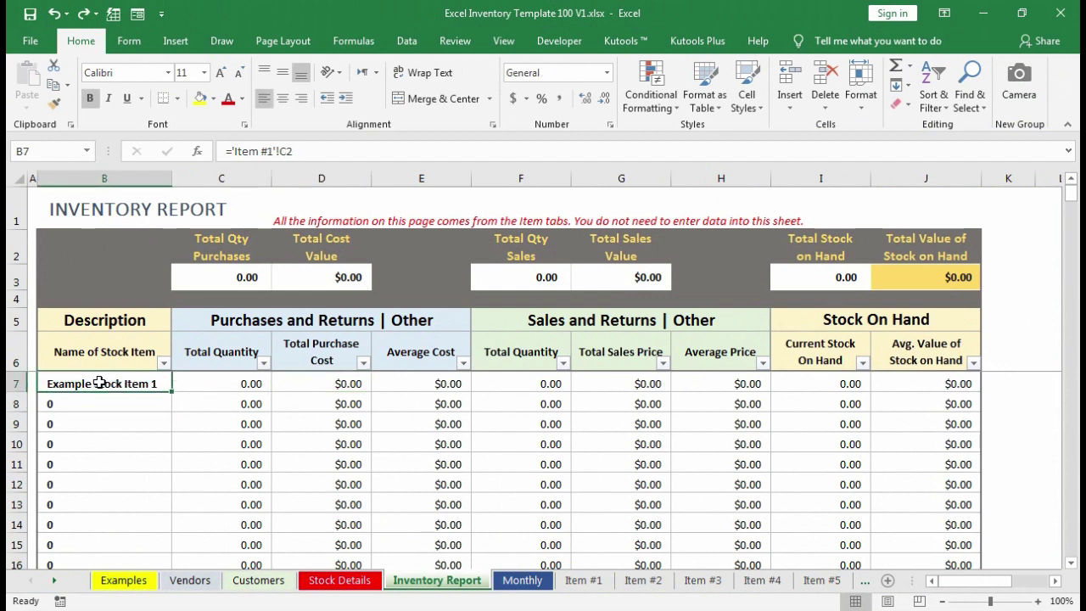
{"action": "double_click", "coordinate": [187, 385]}
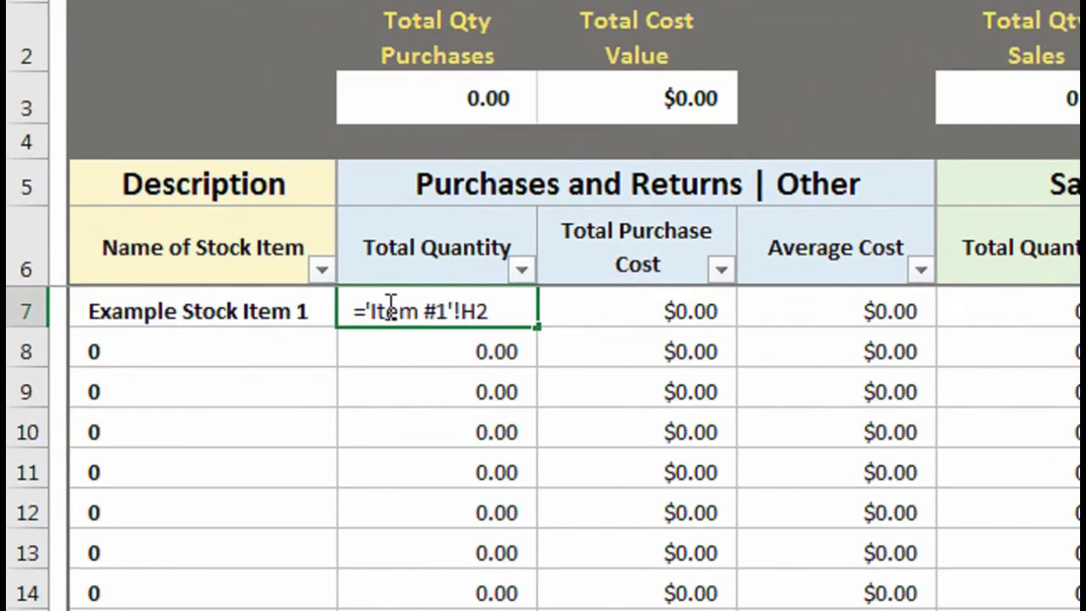
{"action": "key", "text": "Return"}
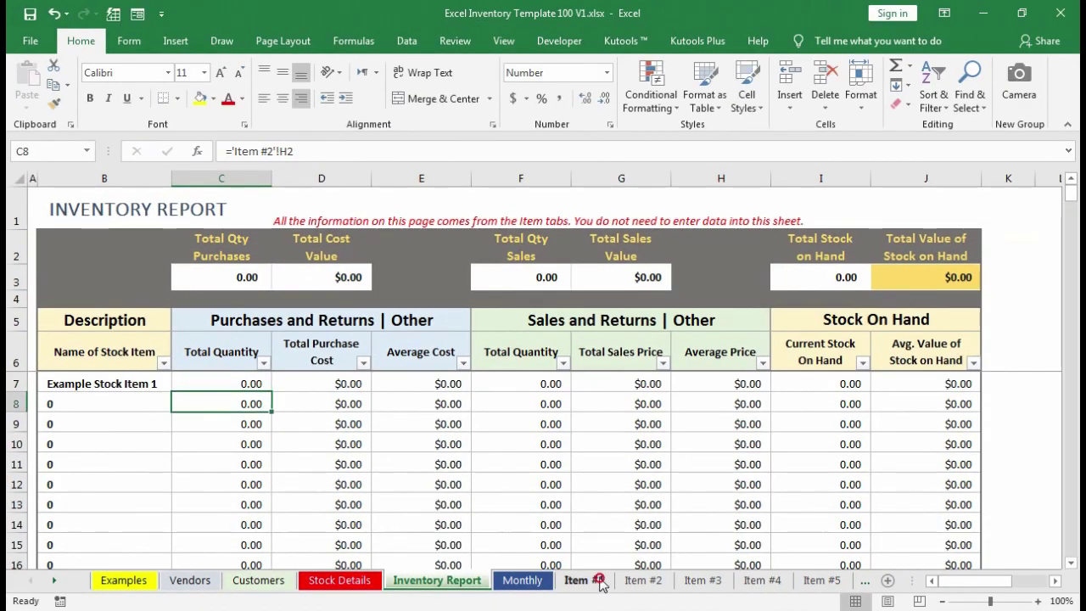
Inspect the purchases Total Quantity formula in H2 of Item #1, and select the first Transaction Type cell.
{"action": "left_click", "coordinate": [583, 577]}
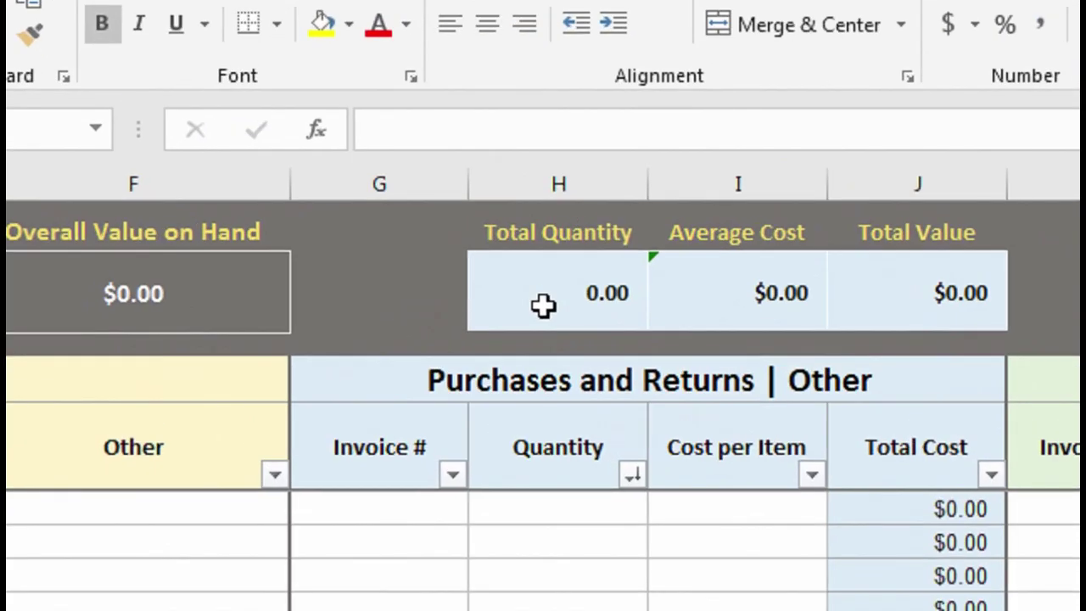
{"action": "left_click", "coordinate": [309, 242]}
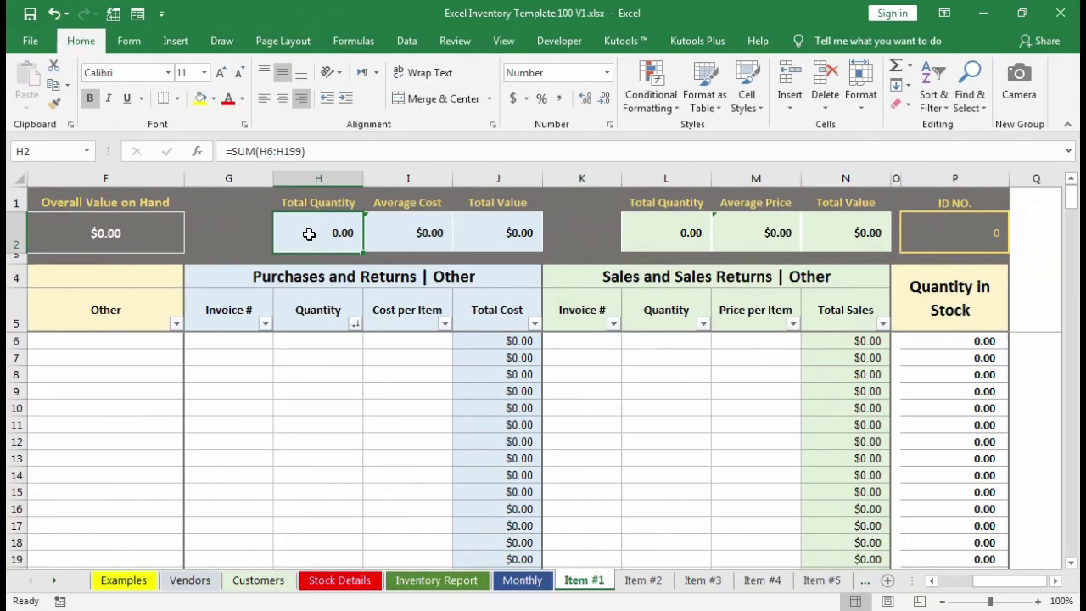
{"action": "double_click", "coordinate": [542, 295]}
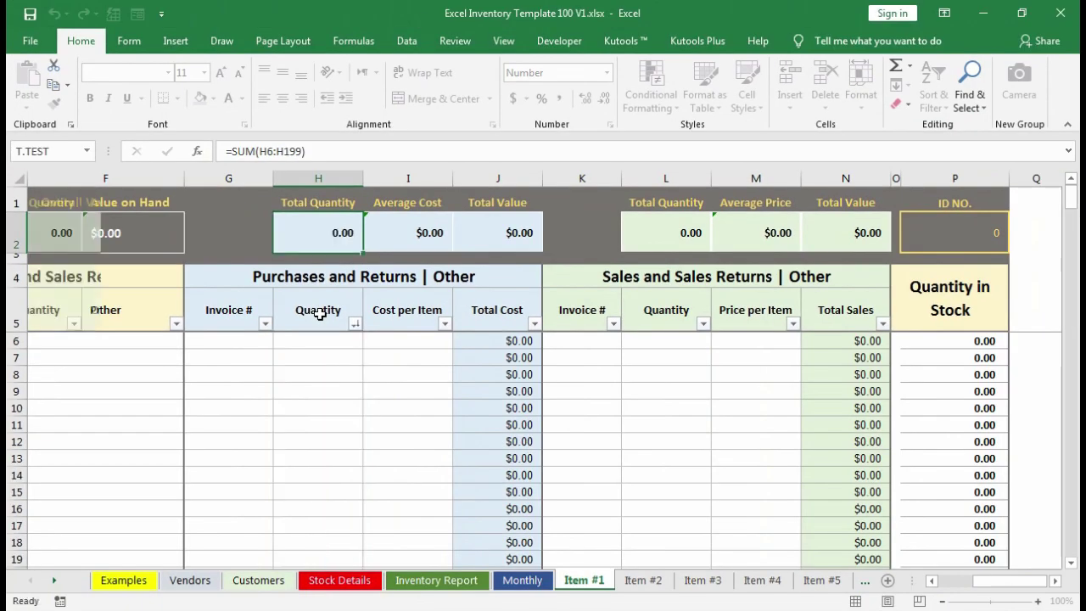
{"action": "key", "text": "Return"}
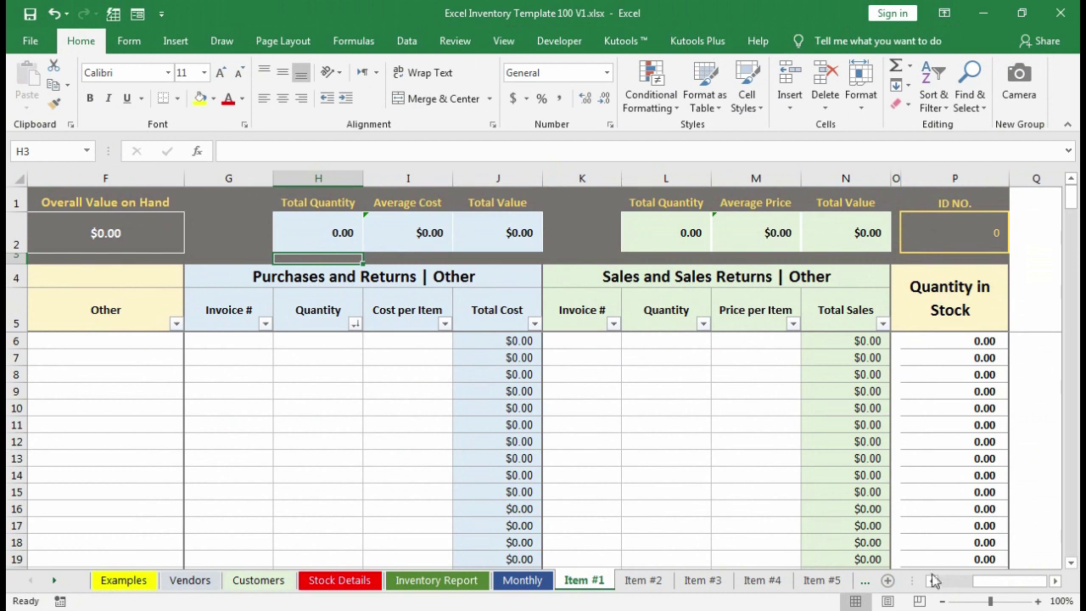
{"action": "scroll", "coordinate": [933, 581], "scroll_direction": "left", "scroll_amount": 4}
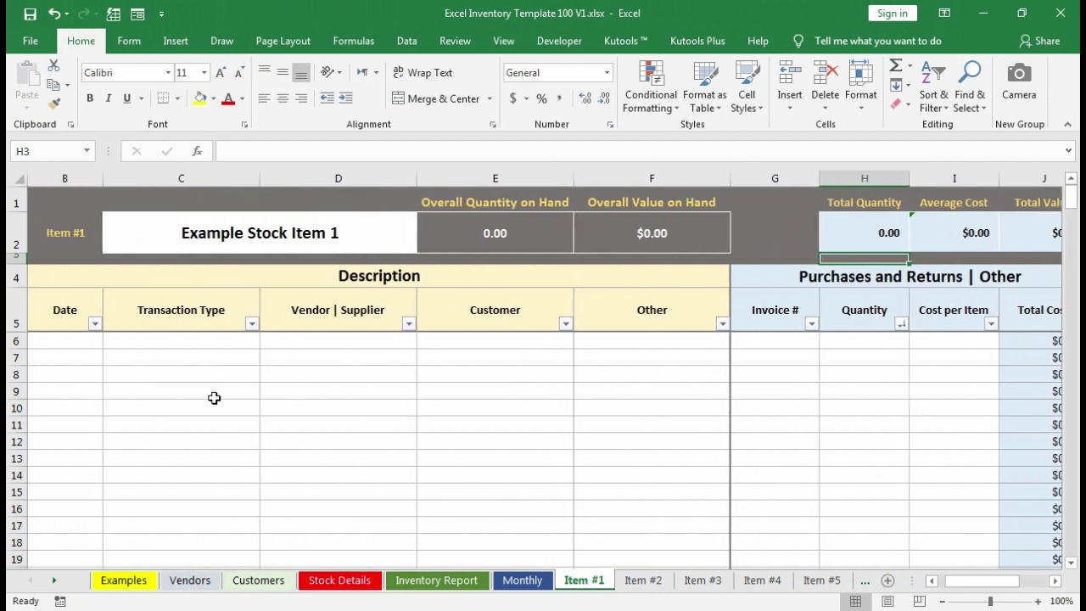
{"action": "left_click", "coordinate": [188, 342]}
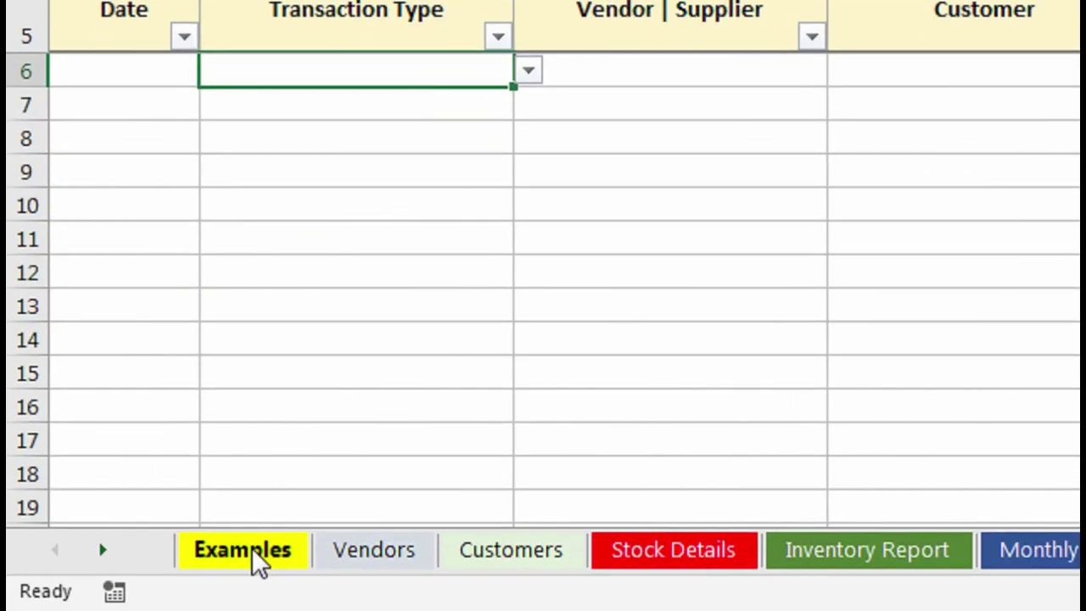
Open the Examples sheet and inspect the contents of the stock name cell C2 above the sample transactions.
{"action": "left_click", "coordinate": [251, 549]}
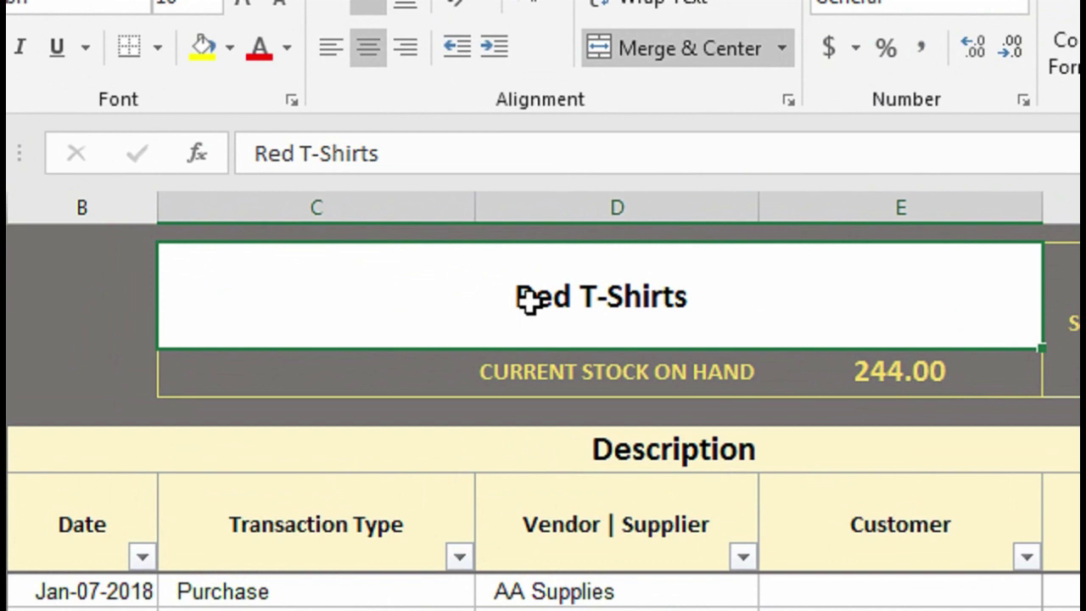
{"action": "left_click", "coordinate": [364, 226]}
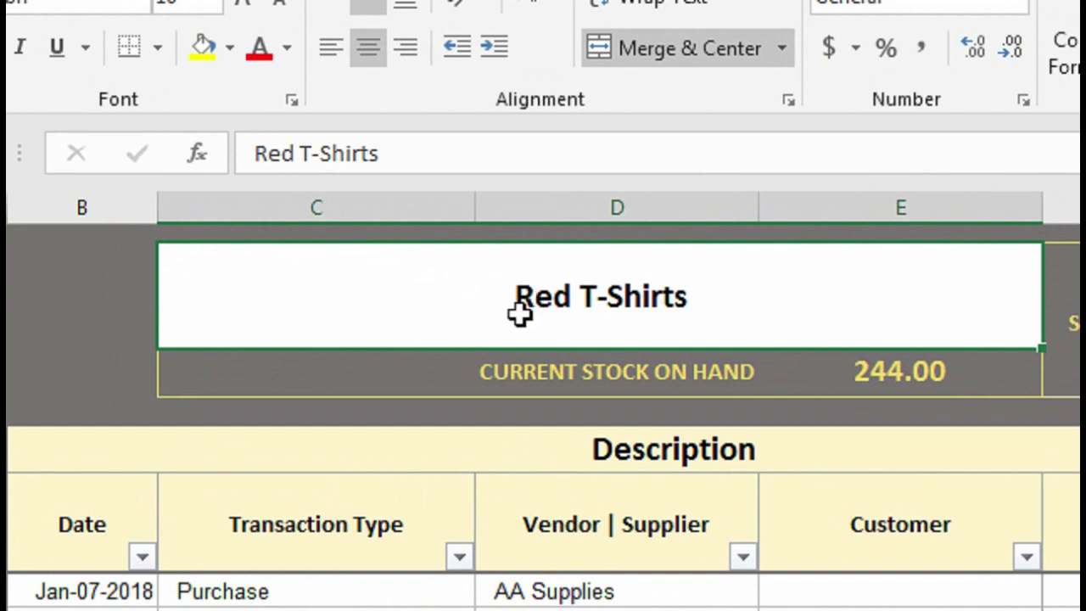
{"action": "key", "text": "Up"}
{"action": "key", "text": "Down"}
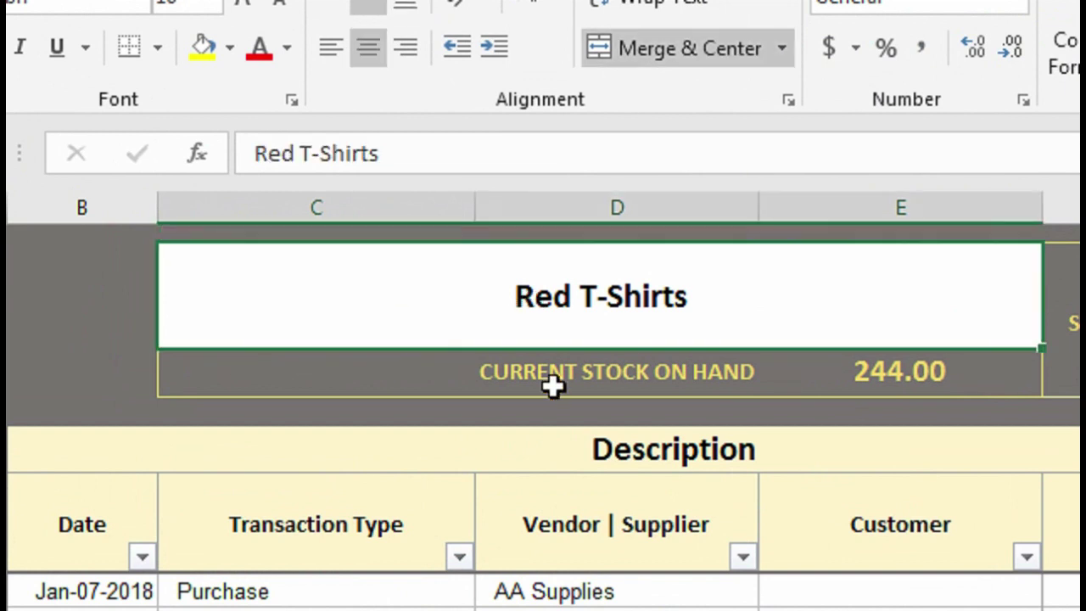
{"action": "double_click", "coordinate": [551, 293]}
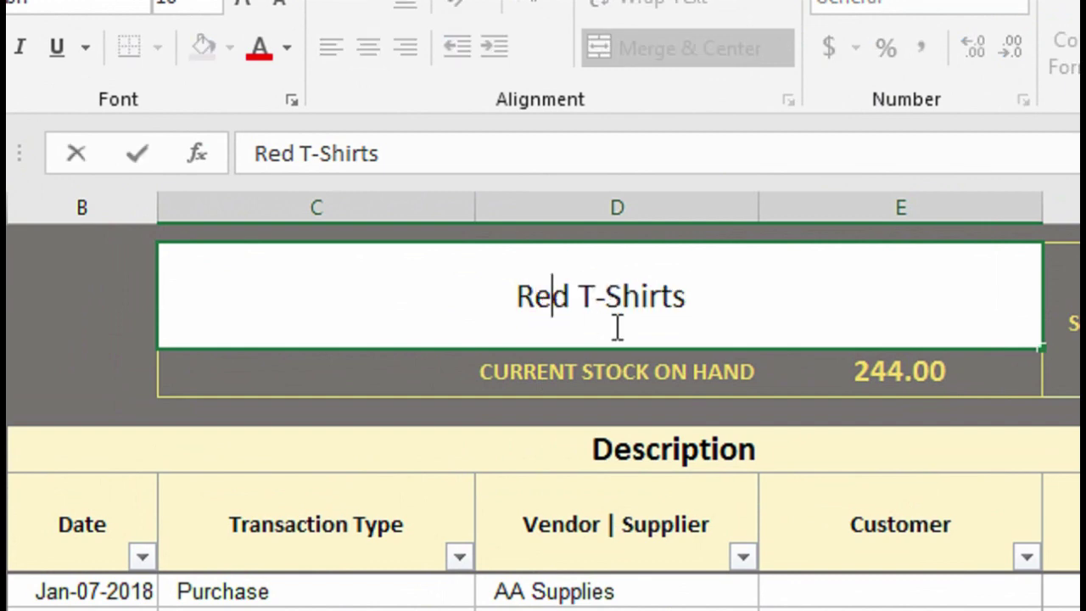
{"action": "key", "text": "Return"}
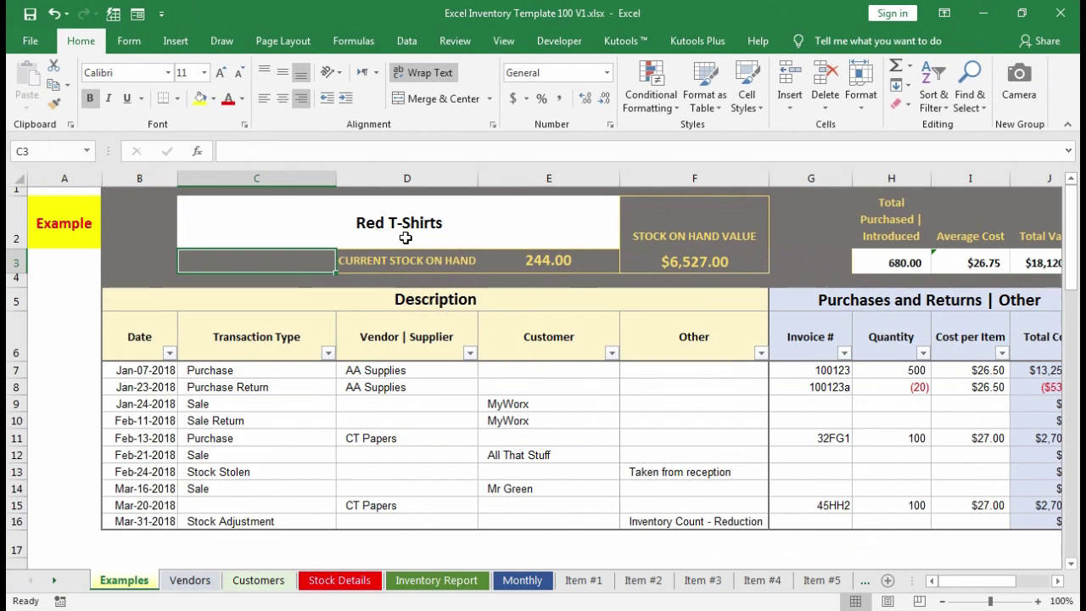
{"action": "key", "text": "Up"}
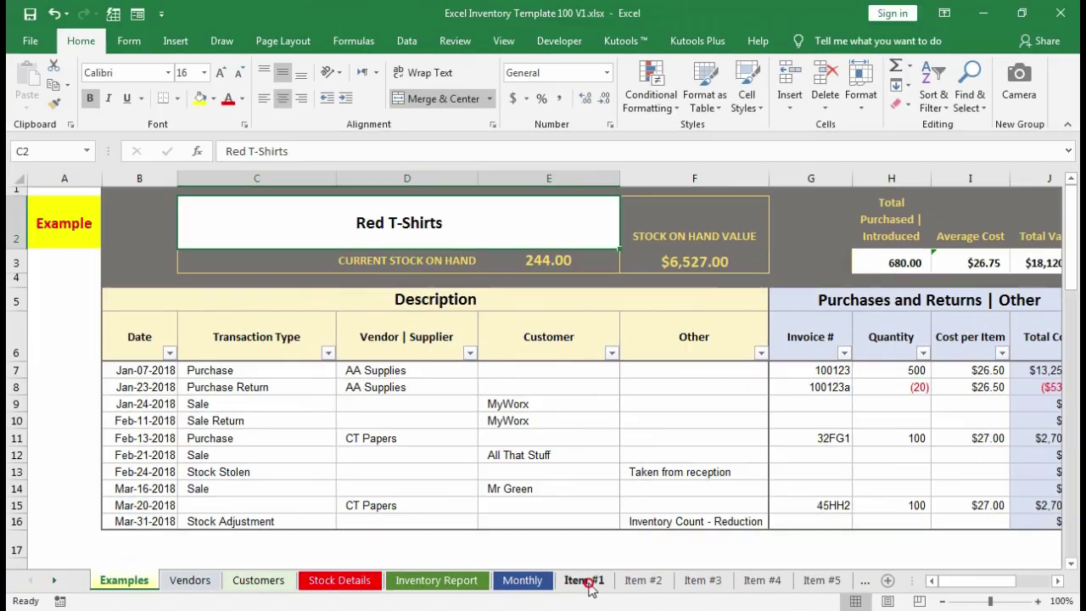
Return to the Item #1 sheet and inspect the formula behind its stock name in C2.
{"action": "left_click", "coordinate": [584, 580]}
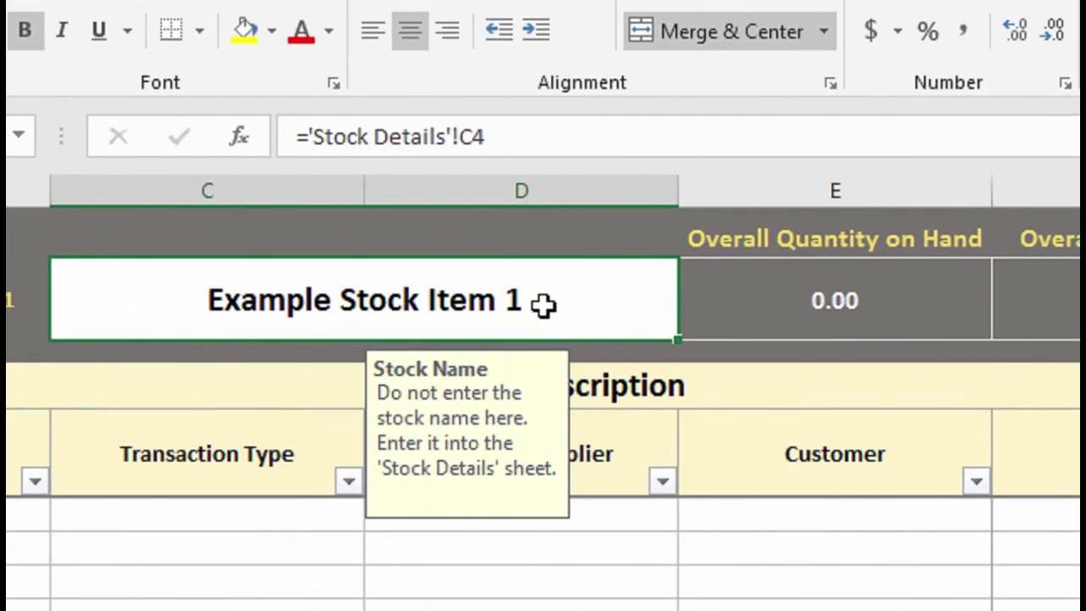
{"action": "double_click", "coordinate": [543, 304]}
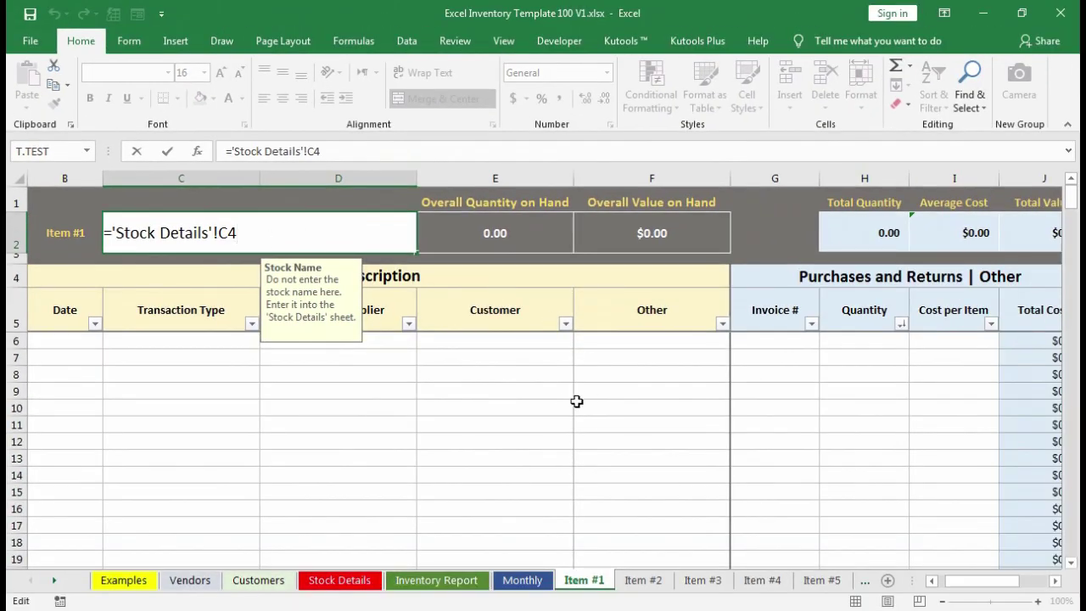
{"action": "key", "text": "Return"}
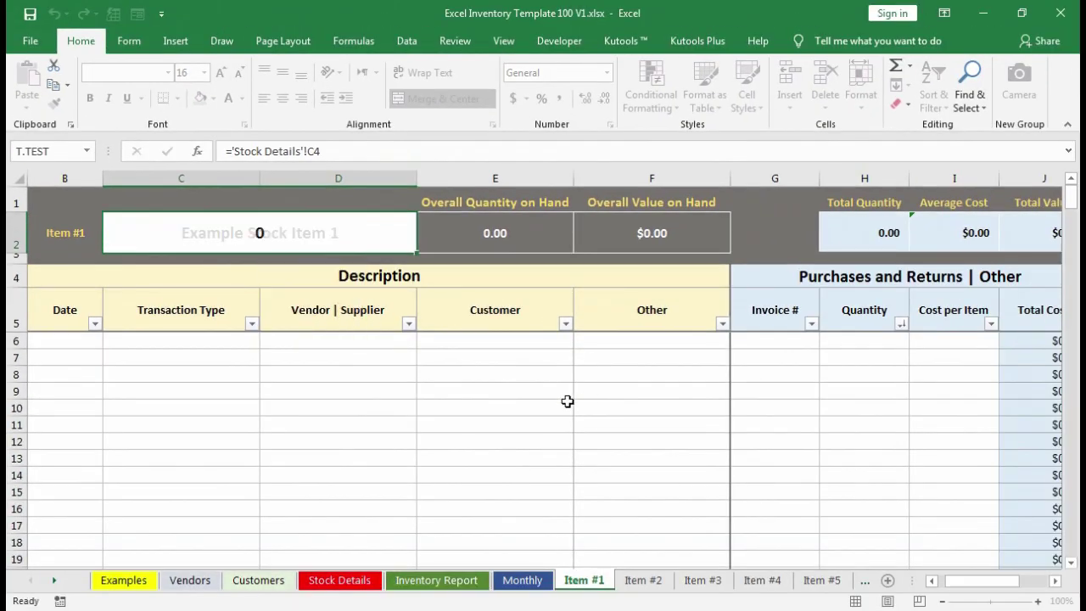
Open the Stock Details sheet and inspect the stock item name in C4 for Item #1.
{"action": "left_click", "coordinate": [348, 581]}
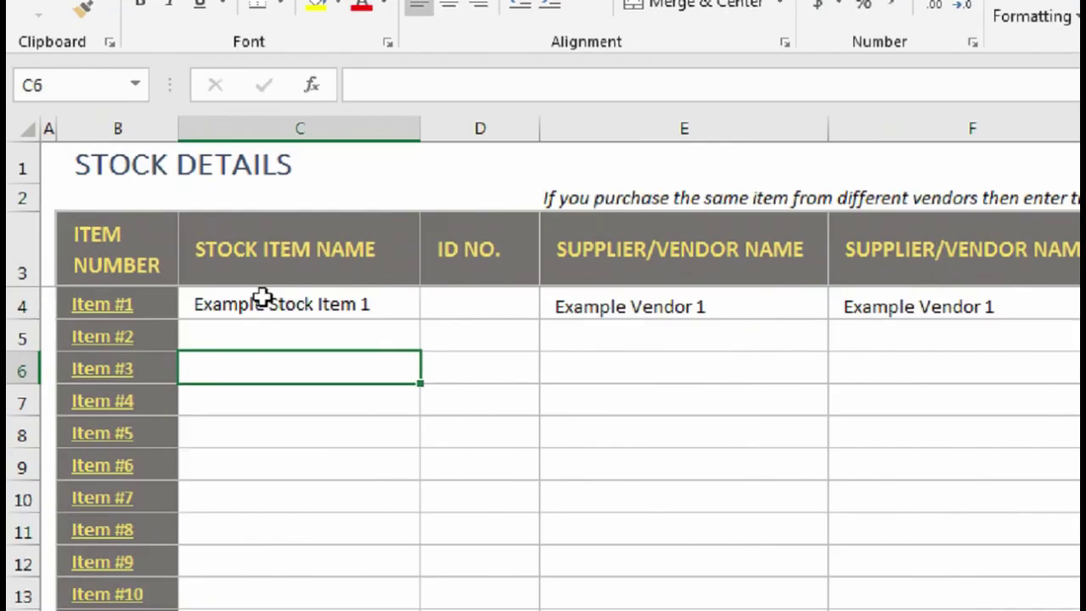
{"action": "left_click", "coordinate": [264, 301]}
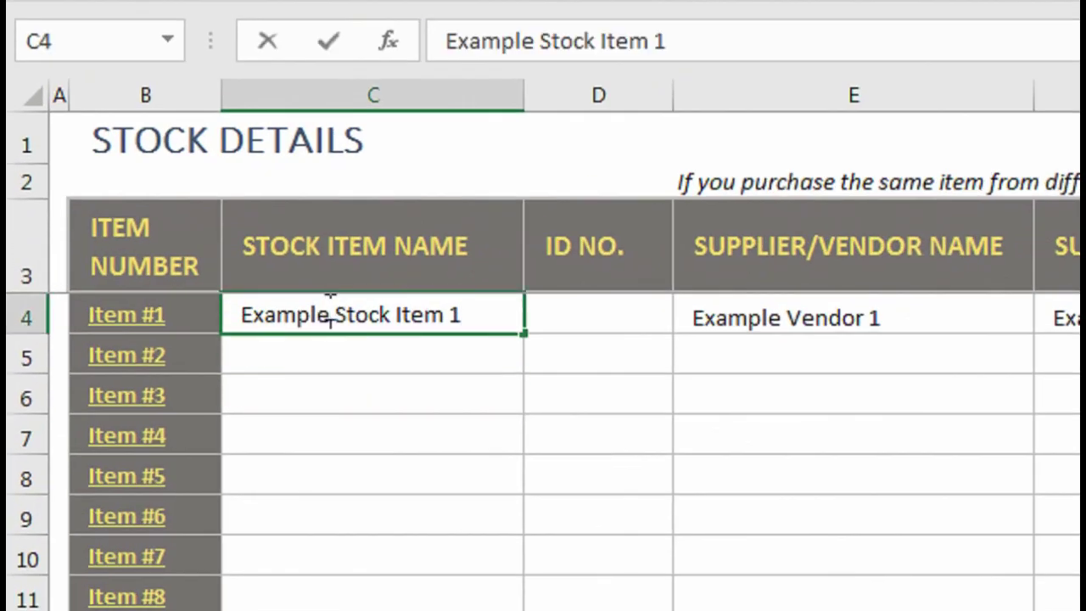
{"action": "key", "text": "Return"}
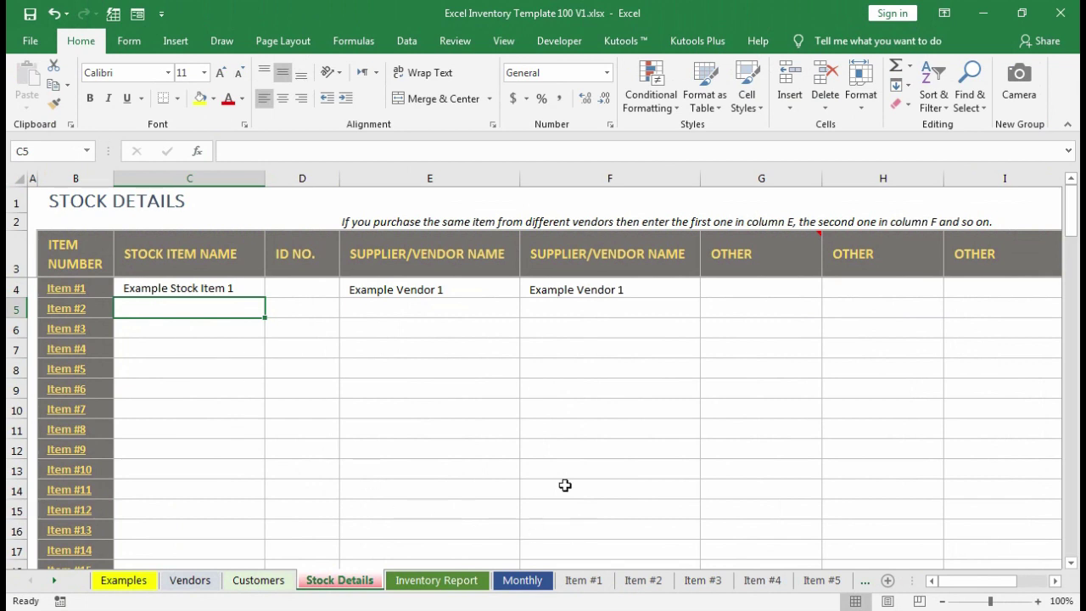
{"action": "left_click", "coordinate": [237, 288]}
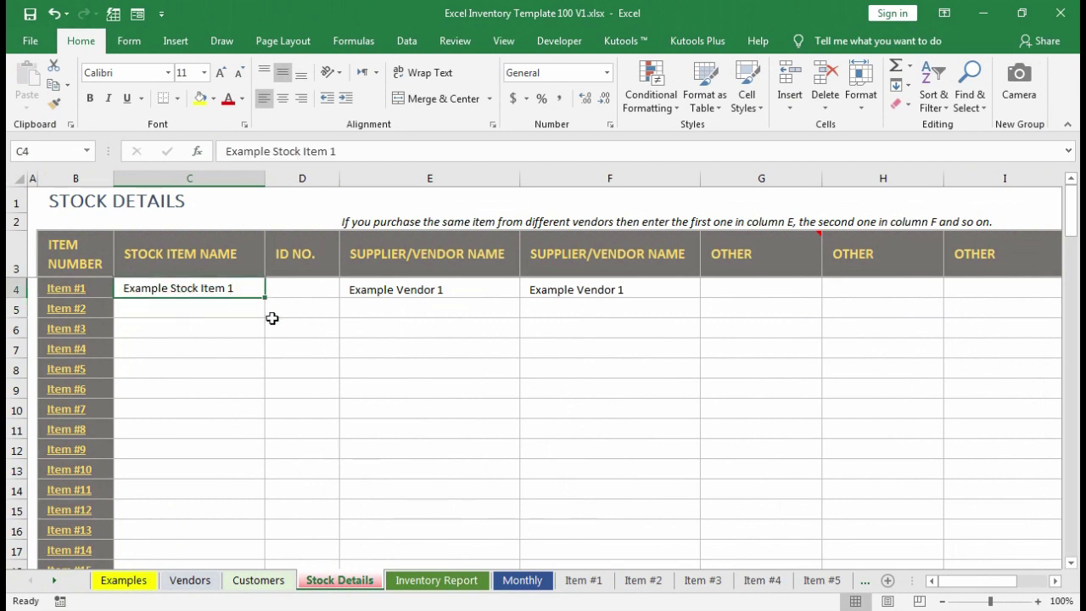
Inspect the stock name formula in C2 on both the Item #1 and Item #2 sheets.
{"action": "left_click", "coordinate": [604, 584]}
{"action": "left_click", "coordinate": [252, 257]}
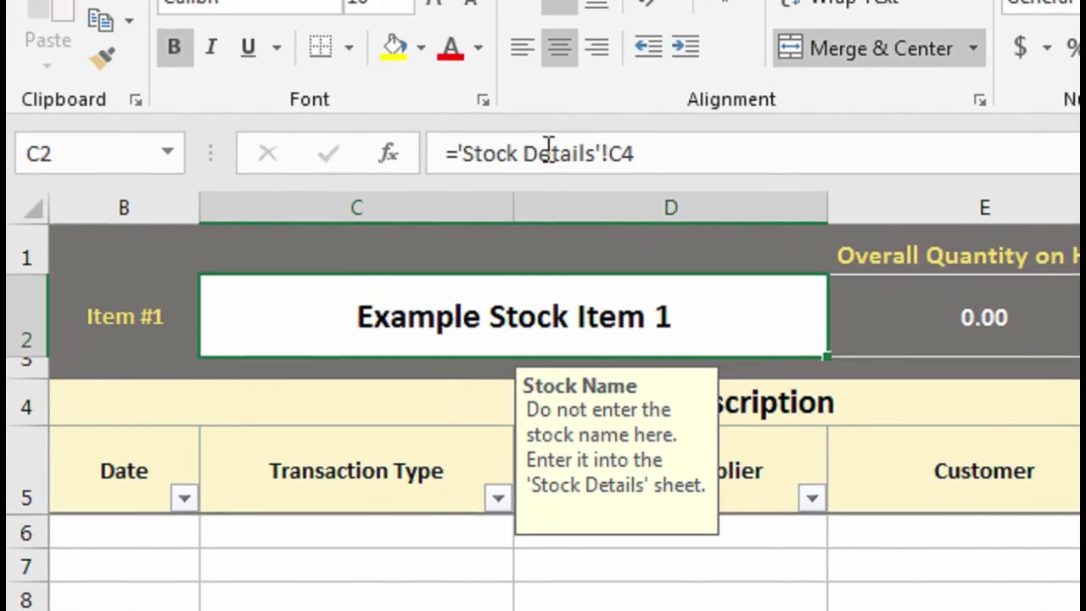
{"action": "key", "text": "Return"}
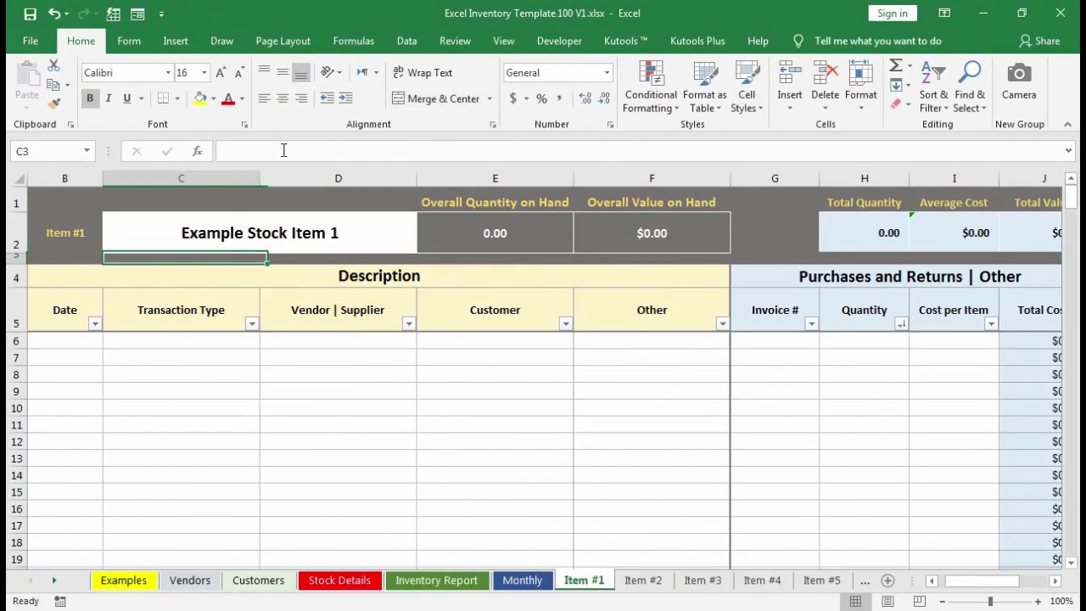
{"action": "left_click", "coordinate": [645, 581]}
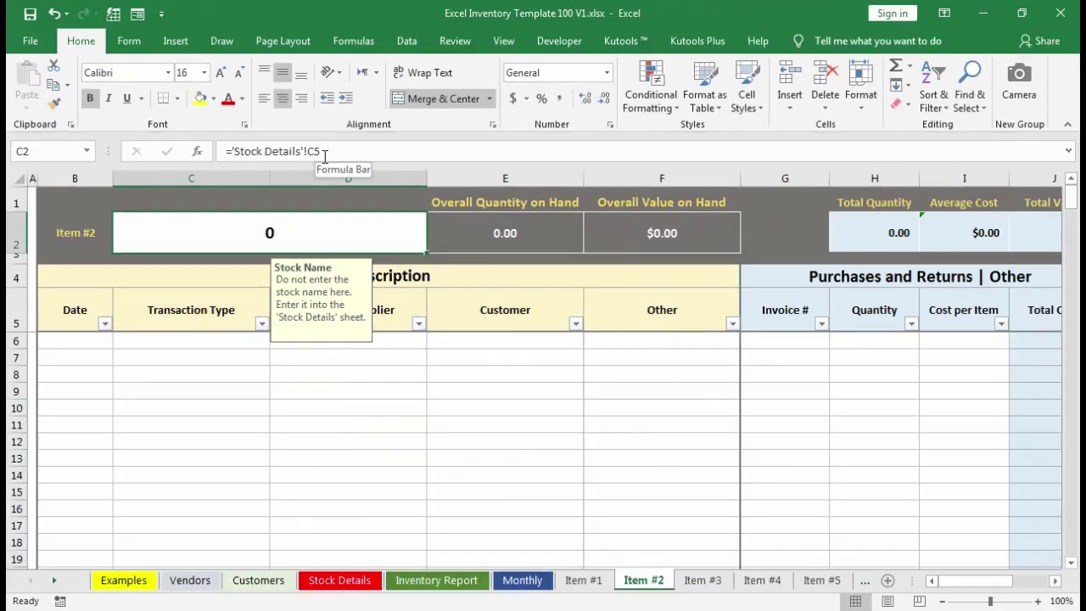
{"action": "key", "text": "Return"}
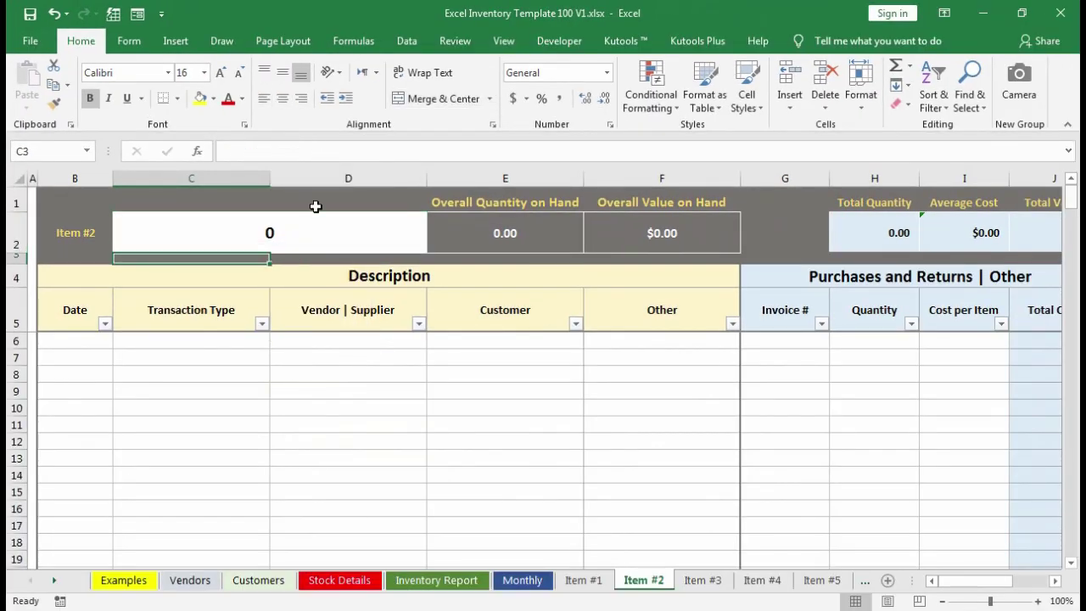
Return to Stock Details and check cell C5, the source of Item #2's stock name.
{"action": "left_click", "coordinate": [340, 581]}
{"action": "left_click", "coordinate": [214, 308]}
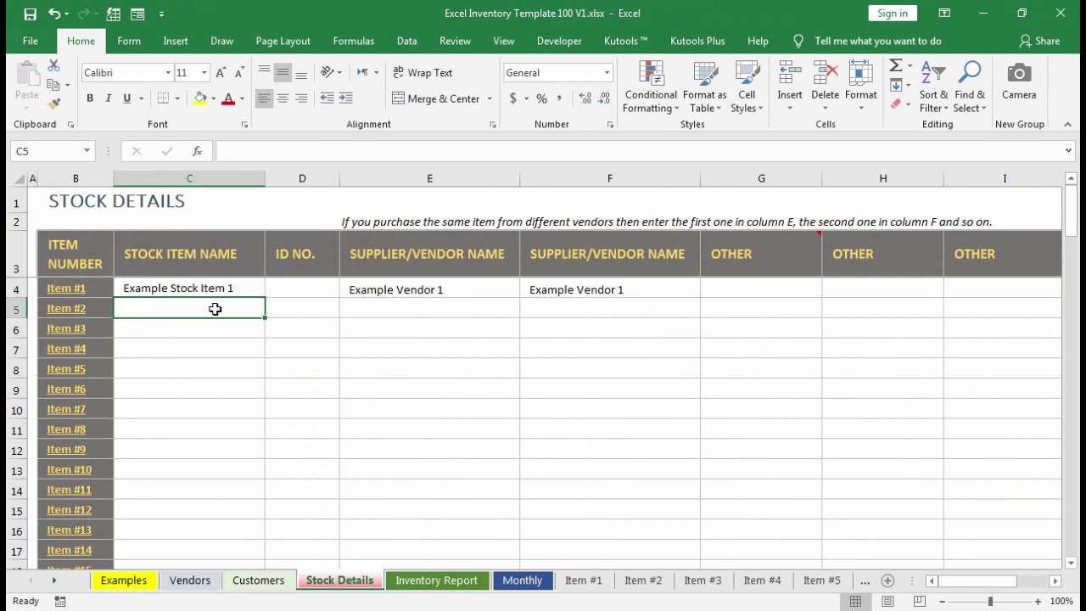
{"action": "double_click", "coordinate": [165, 308]}
{"action": "left_click", "coordinate": [281, 343]}
{"action": "left_click", "coordinate": [194, 309]}
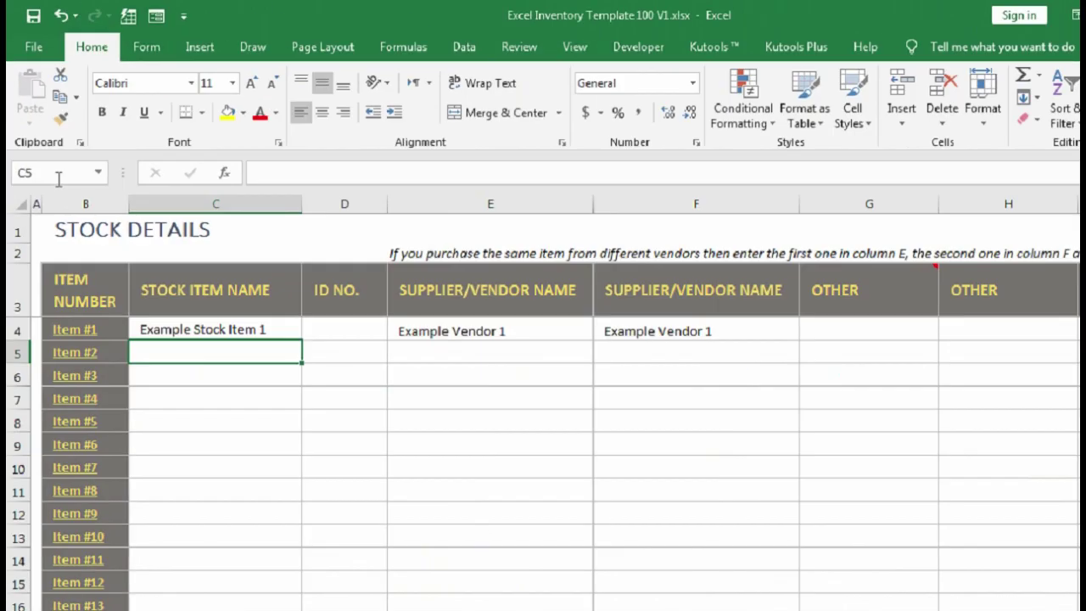
{"action": "key", "text": "Down"}
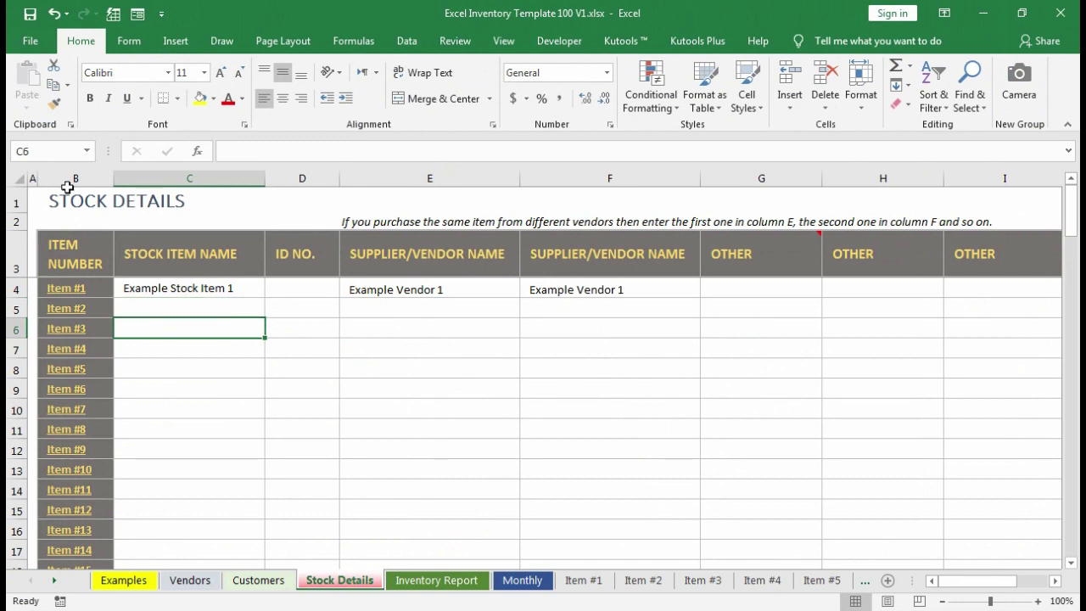
Select the first Transaction Type cell on the Item #2 sheet, and view the Examples and Stock Details sheets for comparison.
{"action": "left_click", "coordinate": [644, 580]}
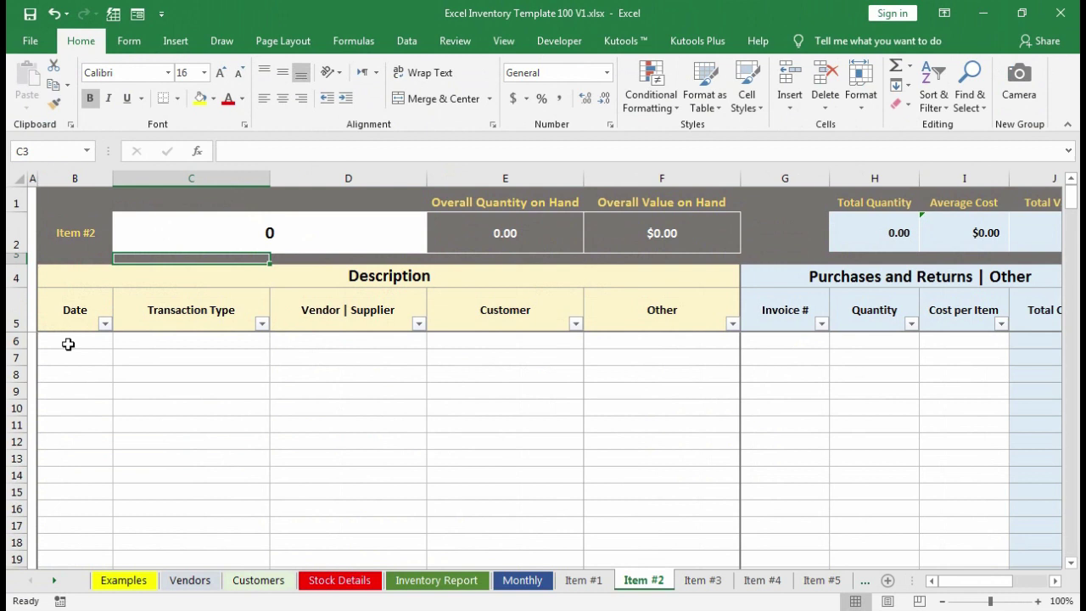
{"action": "left_click", "coordinate": [209, 338]}
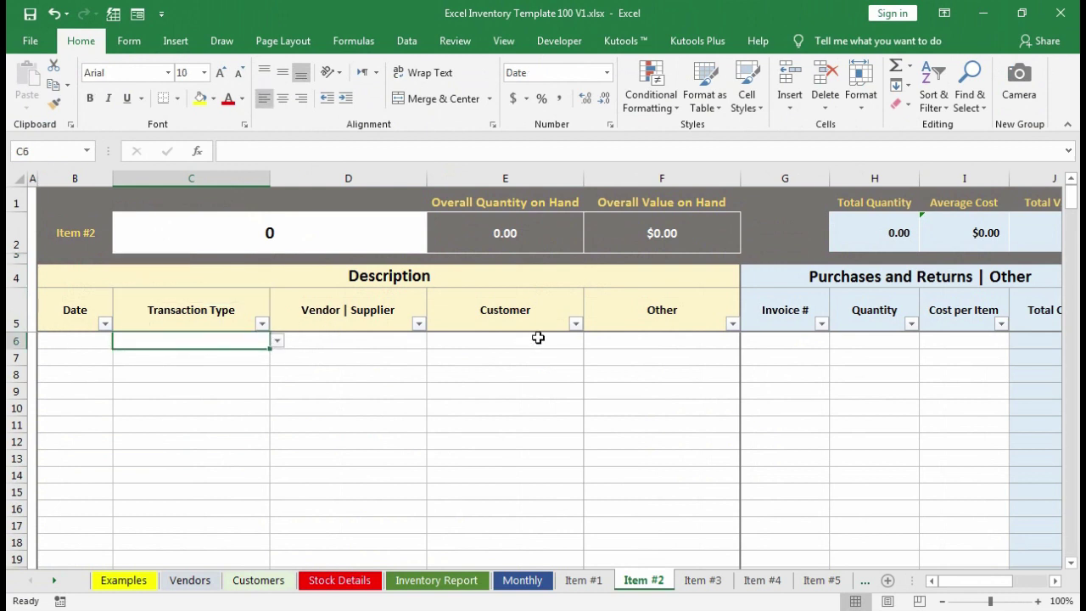
{"action": "left_click", "coordinate": [119, 582]}
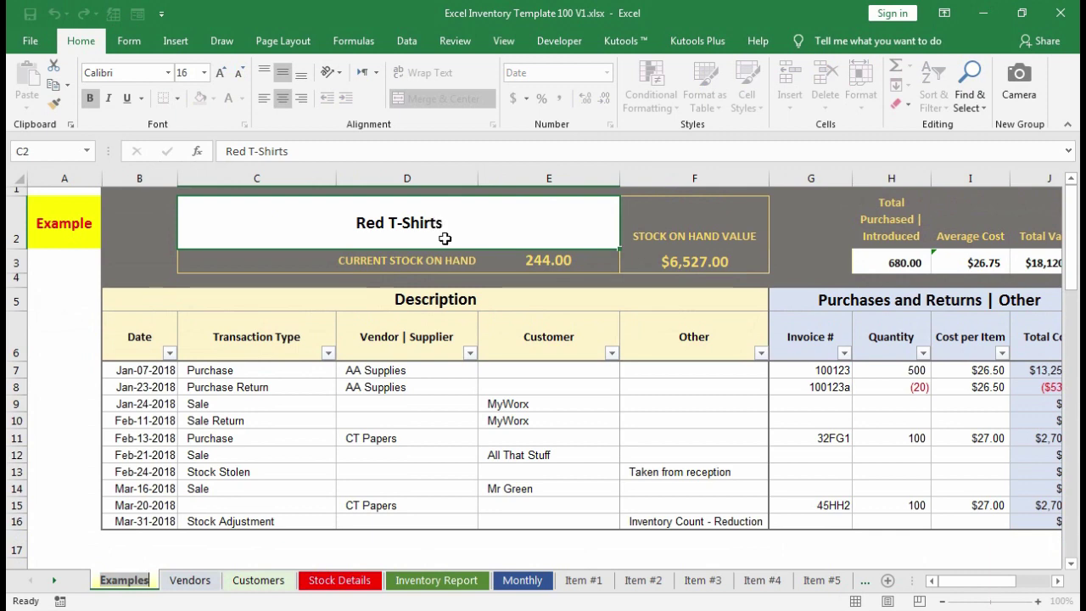
{"action": "left_click", "coordinate": [365, 581]}
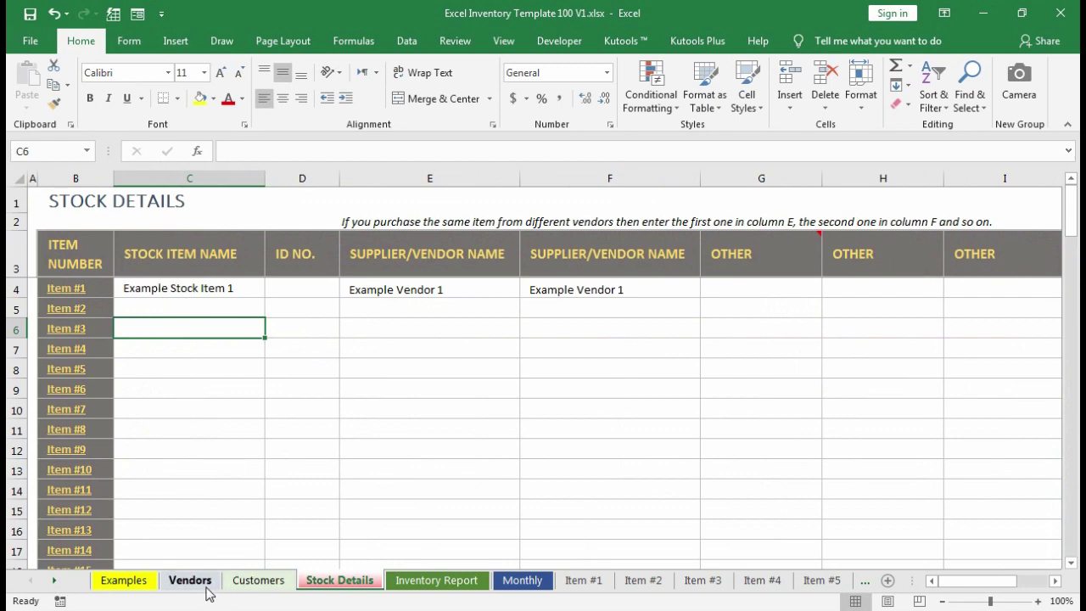
On the Examples sheet, inspect the current stock on hand formula in E3 and the purchased and sold totals it references.
{"action": "left_click", "coordinate": [138, 581]}
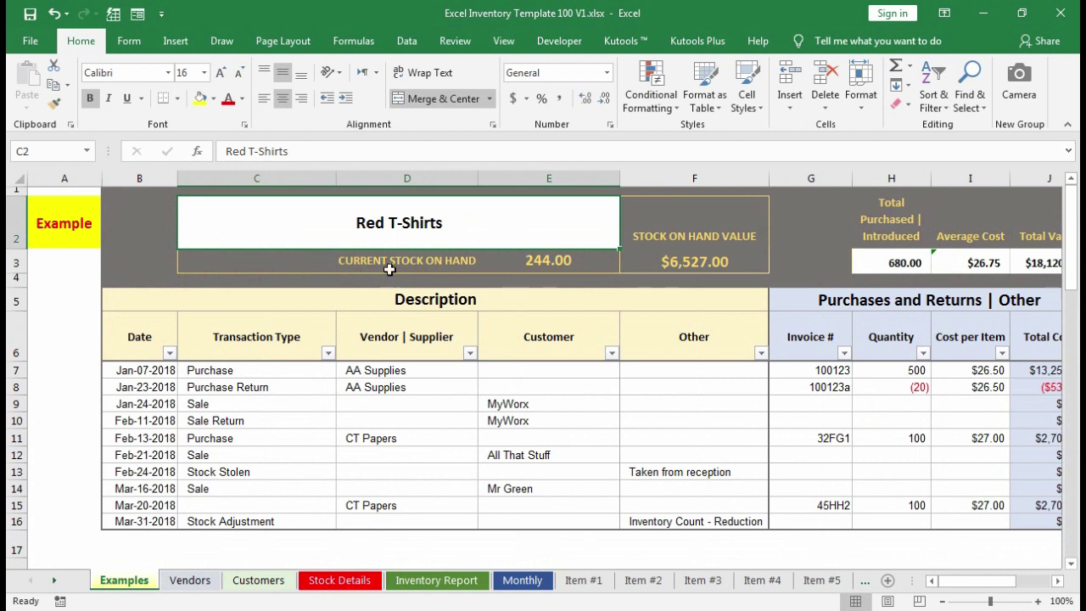
{"action": "left_click", "coordinate": [541, 263]}
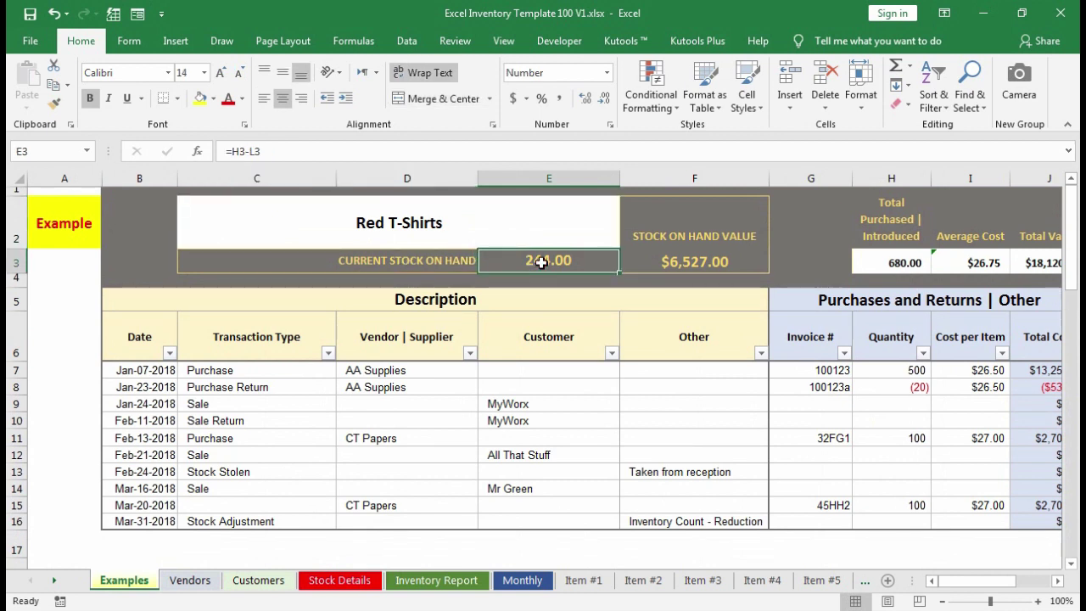
{"action": "scroll", "coordinate": [843, 506], "scroll_direction": "right", "scroll_amount": 1}
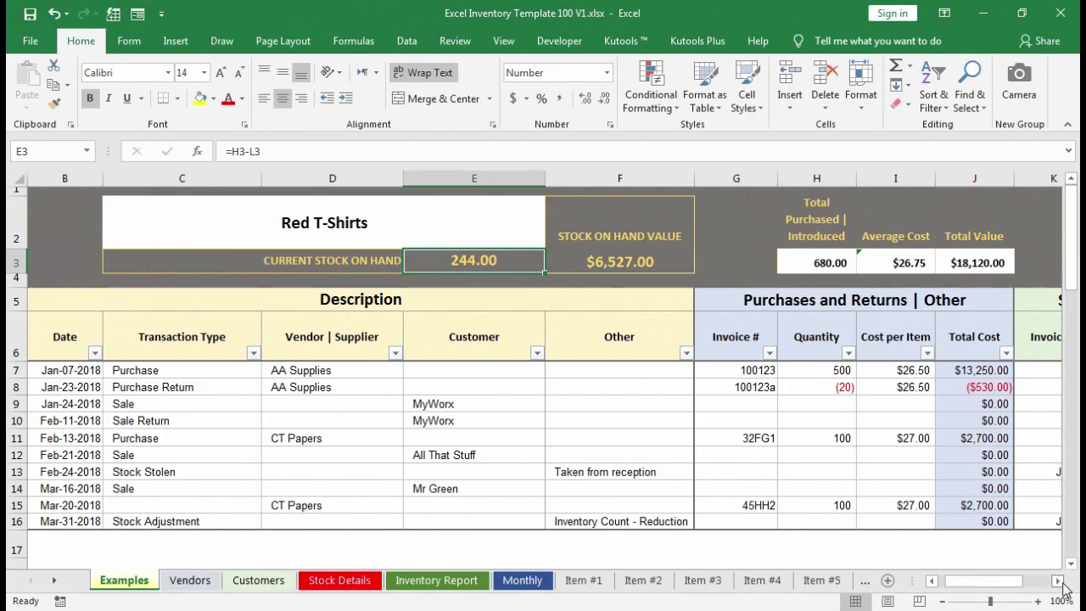
{"action": "left_click", "coordinate": [1059, 580]}
{"action": "left_click", "coordinate": [1058, 581]}
{"action": "left_click", "coordinate": [1059, 581]}
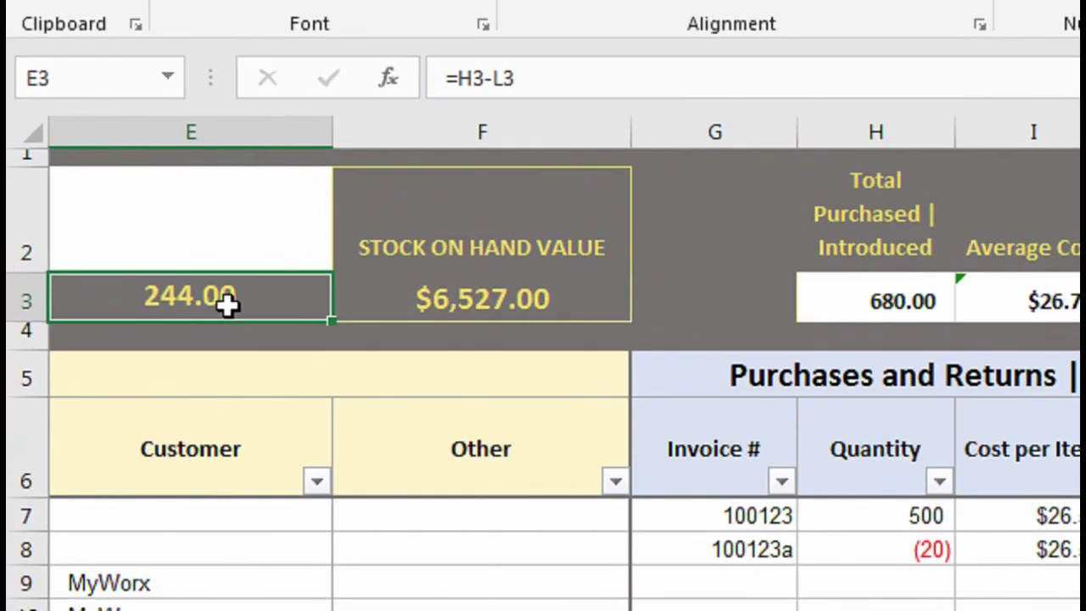
{"action": "double_click", "coordinate": [228, 306]}
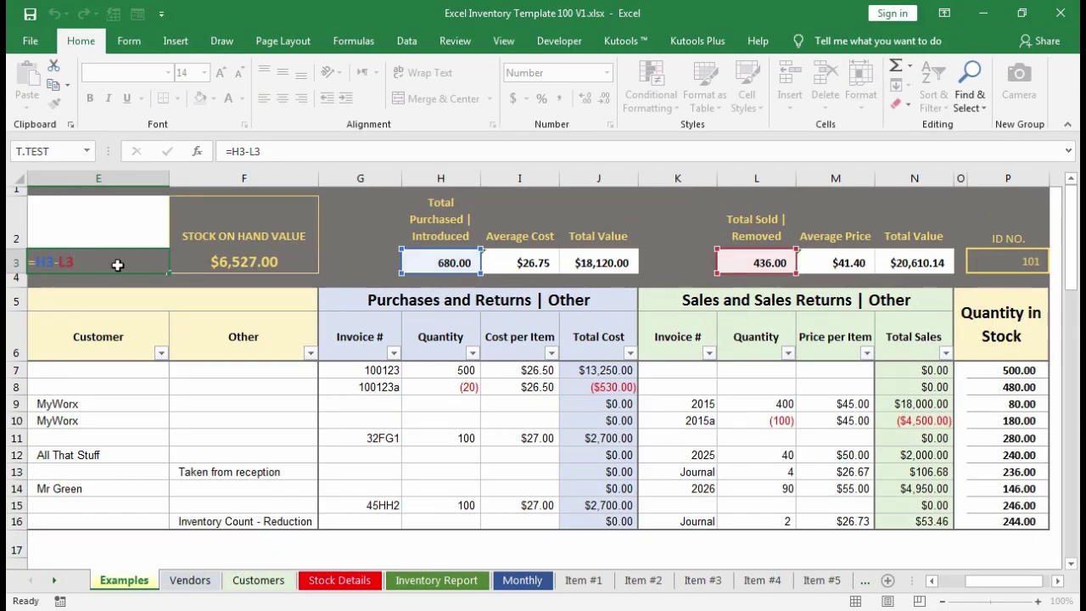
{"action": "key", "text": "Return"}
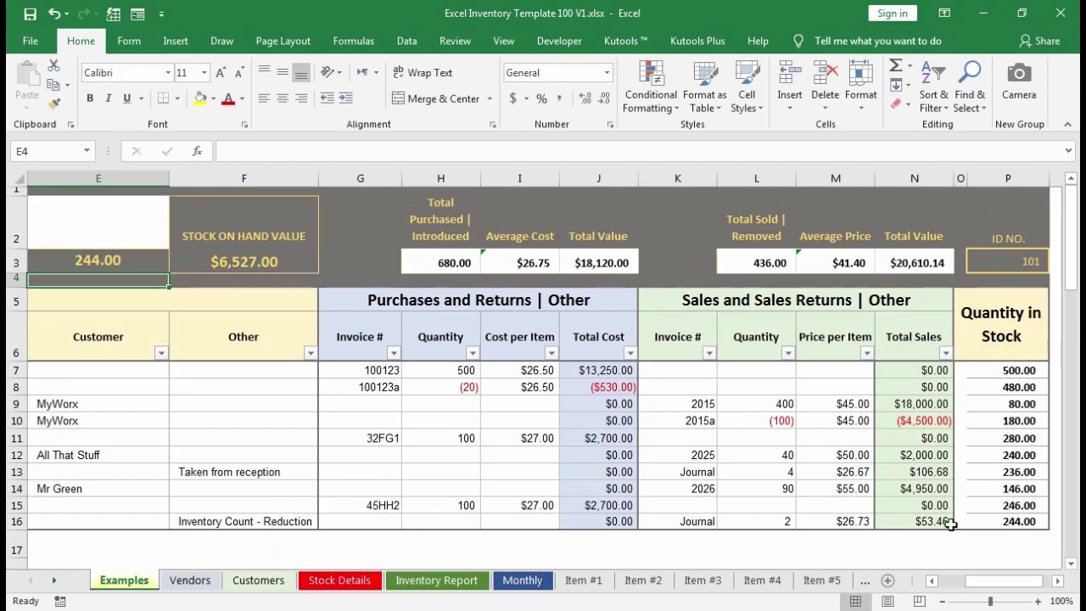
Review the available Transaction Type options for the first example transaction in C7 without changing its value.
{"action": "left_click", "coordinate": [937, 585]}
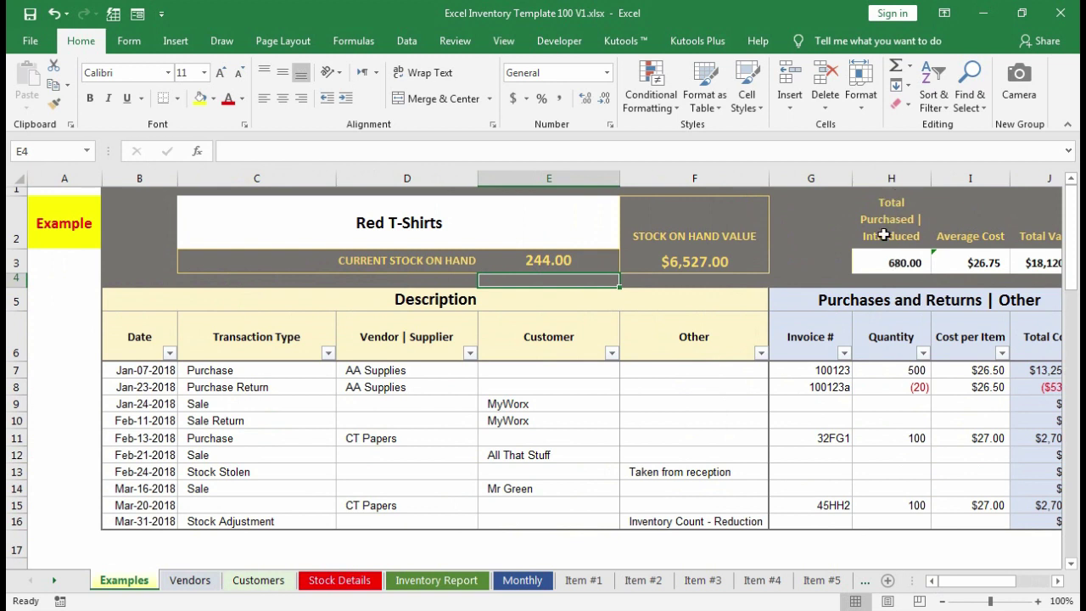
{"action": "left_click", "coordinate": [289, 372]}
{"action": "left_click", "coordinate": [344, 371]}
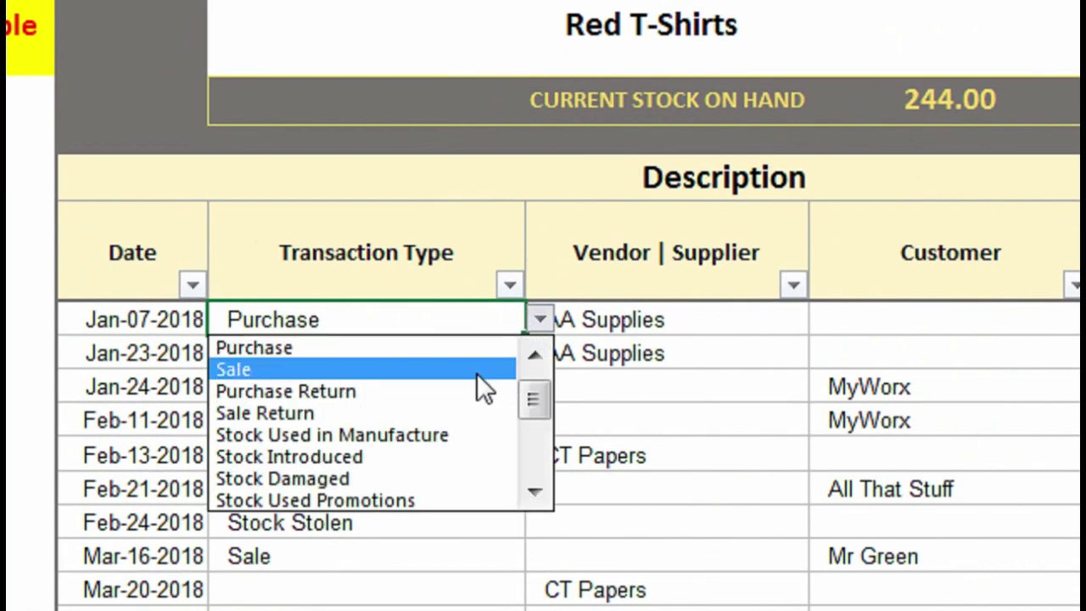
{"action": "left_click_drag", "start_coordinate": [528, 417], "coordinate": [536, 463]}
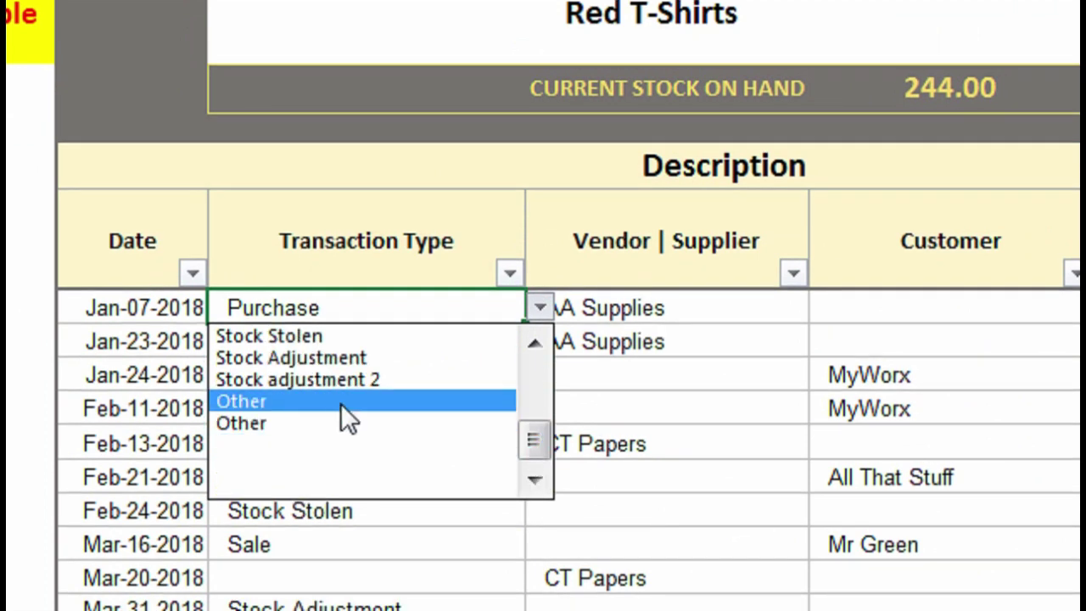
{"action": "left_click", "coordinate": [540, 309]}
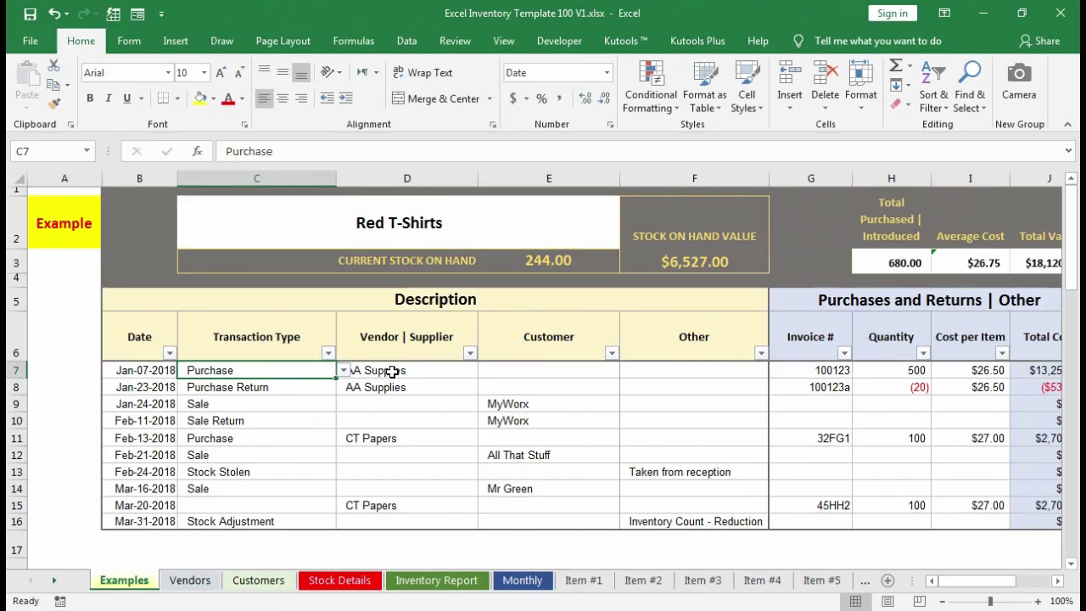
Select the first example transaction's vendor cell D7, and view the Customers and Vendors sheets.
{"action": "left_click", "coordinate": [637, 309]}
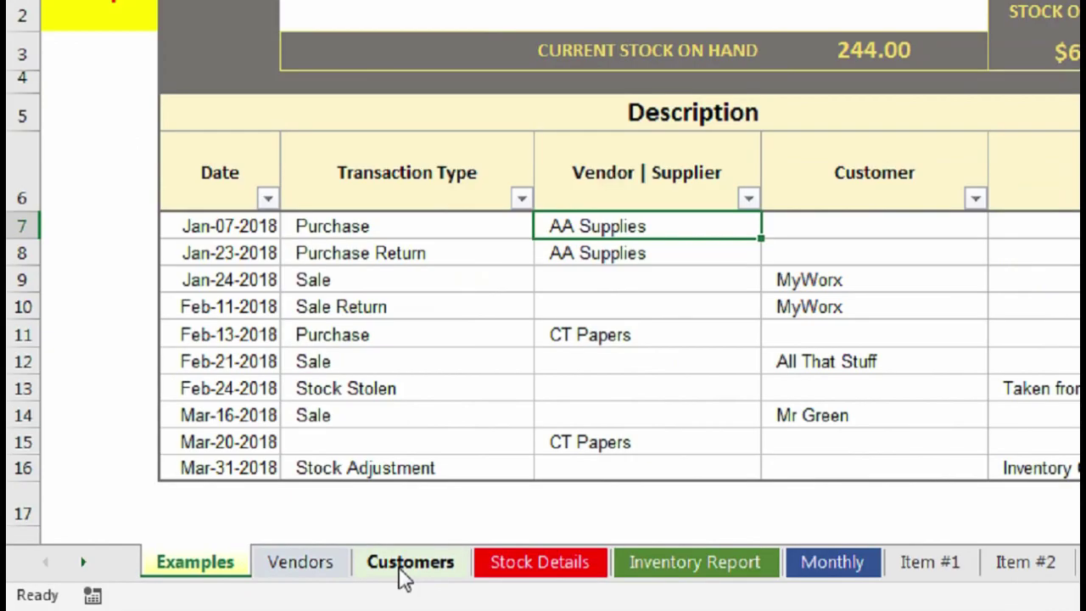
{"action": "left_click", "coordinate": [256, 580]}
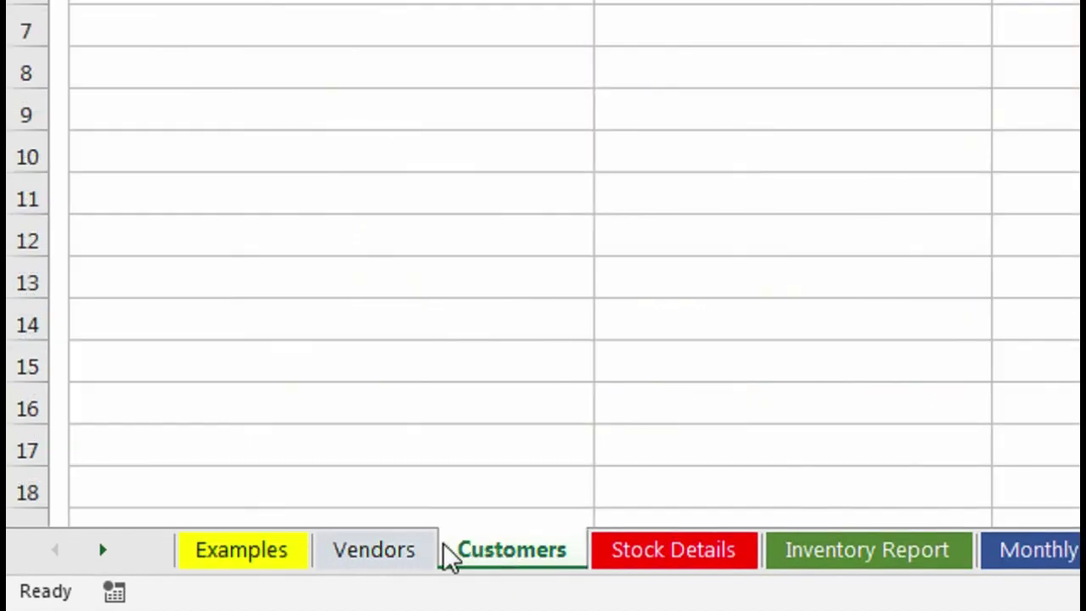
{"action": "left_click", "coordinate": [405, 560]}
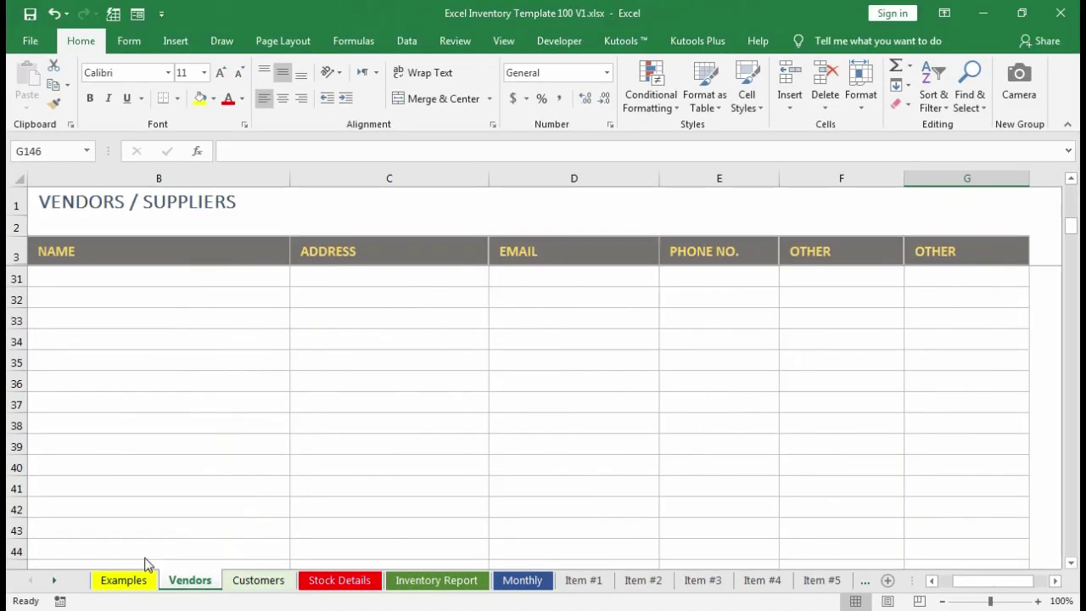
Return to the Examples sheet and go through row 7 from the vendor to the purchases and sales columns, ending at purchase invoice cell G7.
{"action": "left_click", "coordinate": [241, 550]}
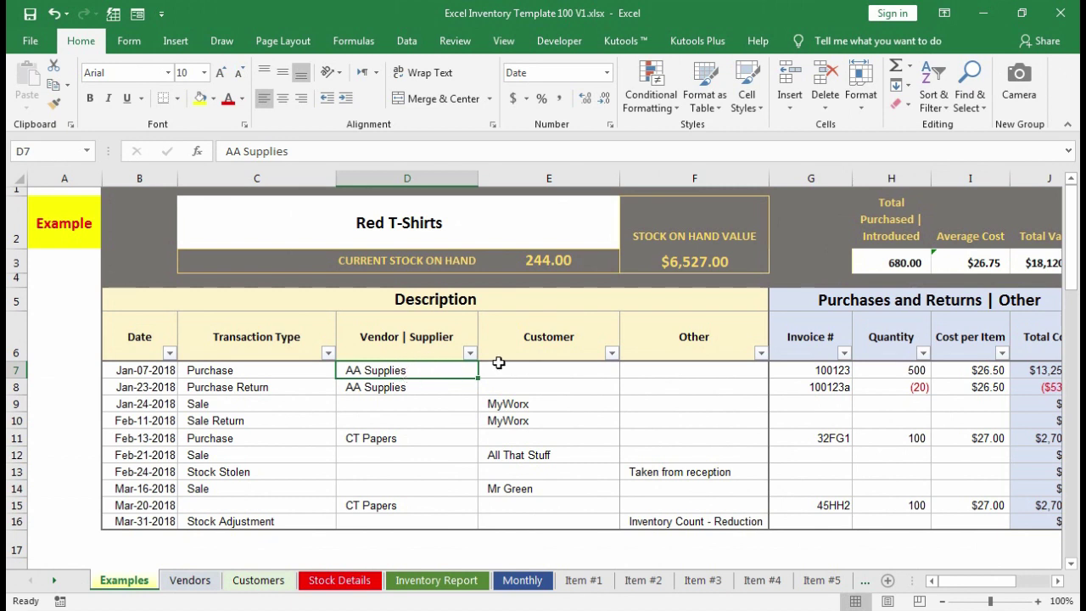
{"action": "key", "text": "Right"}
{"action": "key", "text": "Right"}
{"action": "key", "text": "Right"}
{"action": "key", "text": "Right"}
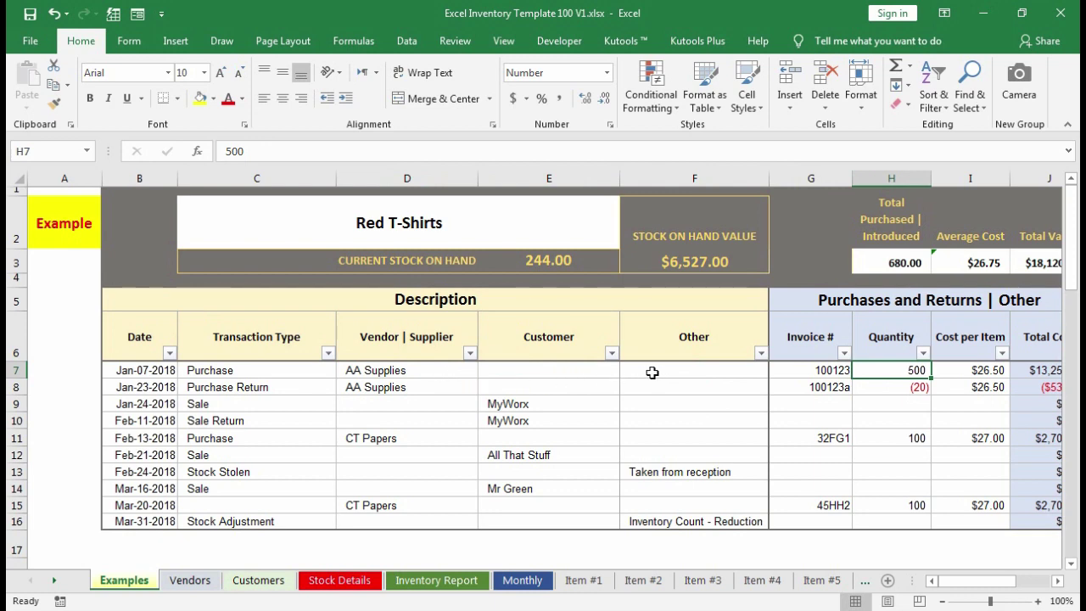
{"action": "key", "text": "Right"}
{"action": "scroll", "coordinate": [658, 379], "scroll_direction": "right", "scroll_amount": 4}
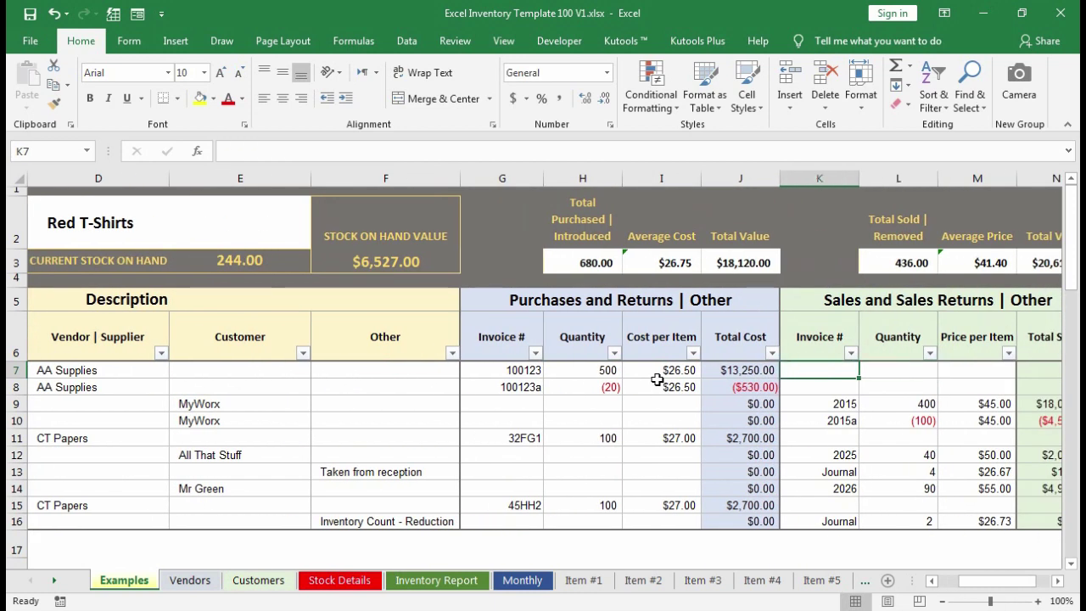
{"action": "key", "text": "Left"}
{"action": "key", "text": "Left"}
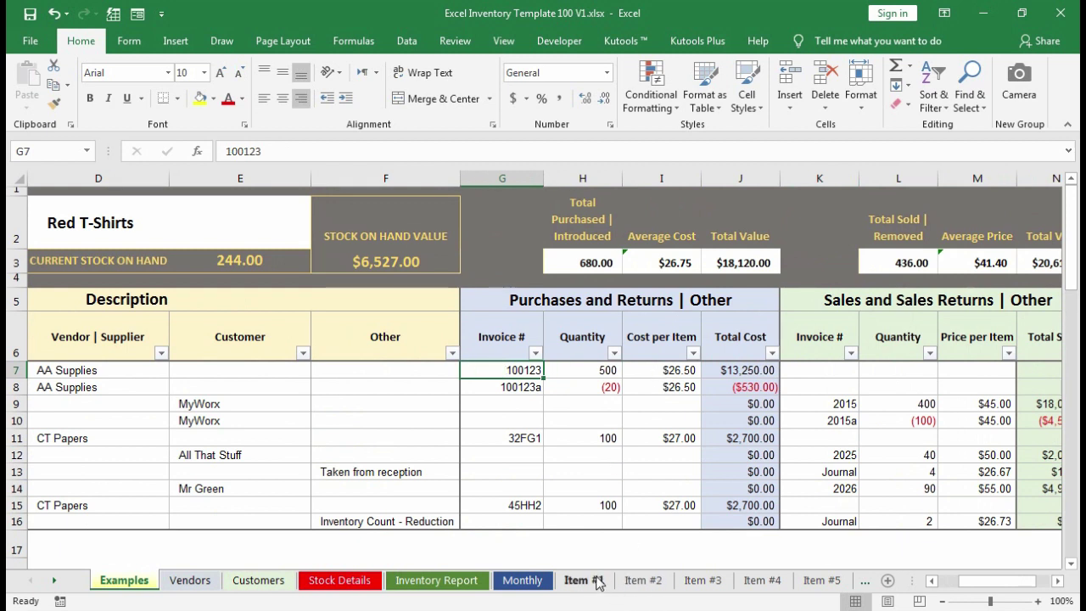
Examine the Quantity in H7 and the Cost per Item in I7 for the first example purchase.
{"action": "left_click", "coordinate": [455, 586]}
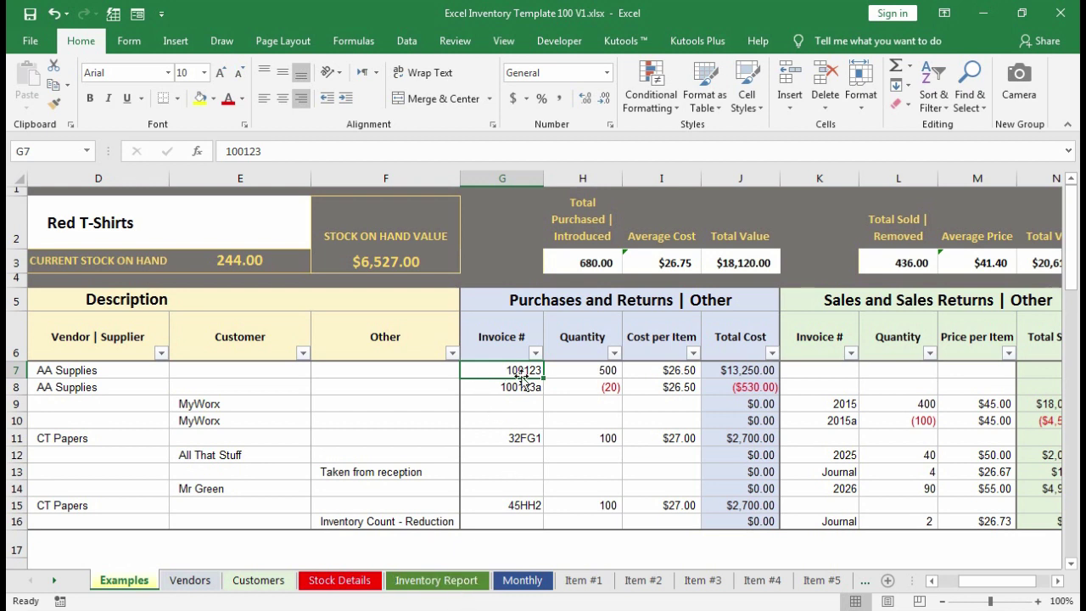
{"action": "left_click", "coordinate": [575, 371]}
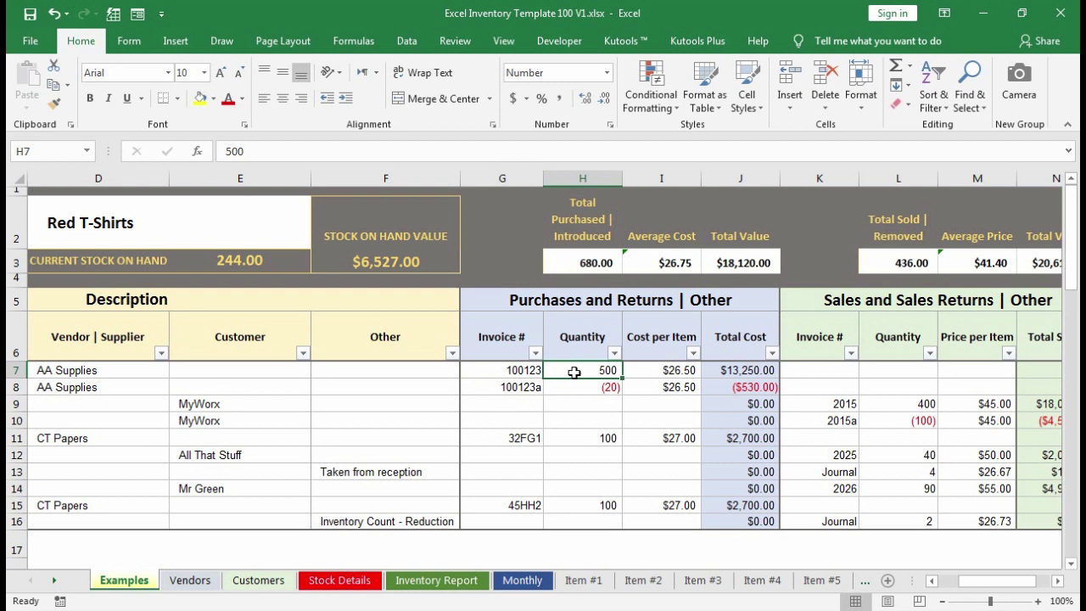
{"action": "left_click", "coordinate": [669, 370]}
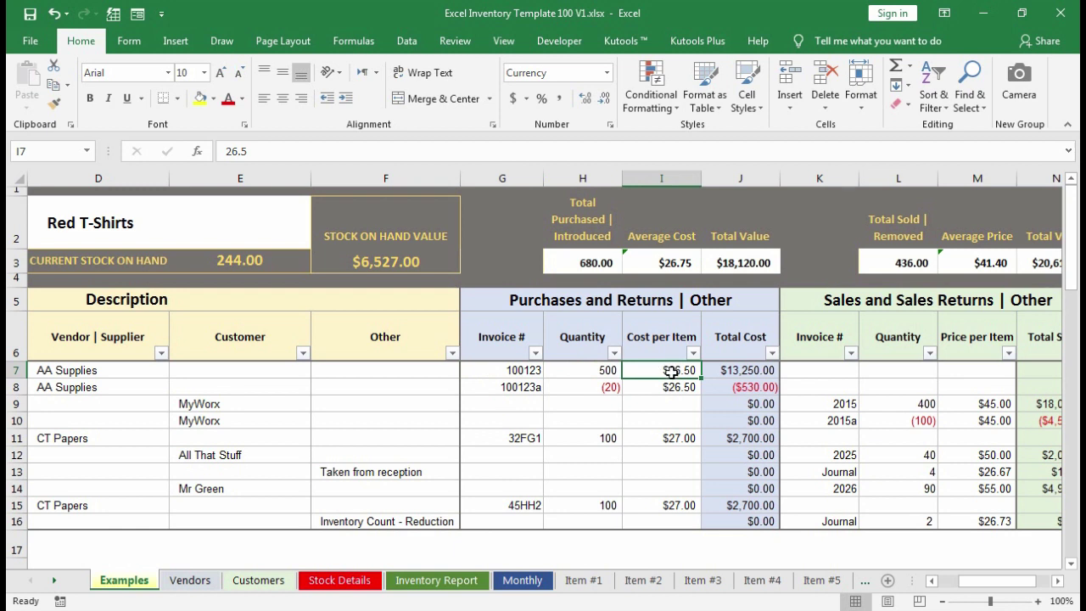
Inspect the Total Cost formula in J7 for the first example purchase, leaving it unchanged.
{"action": "left_click", "coordinate": [734, 373]}
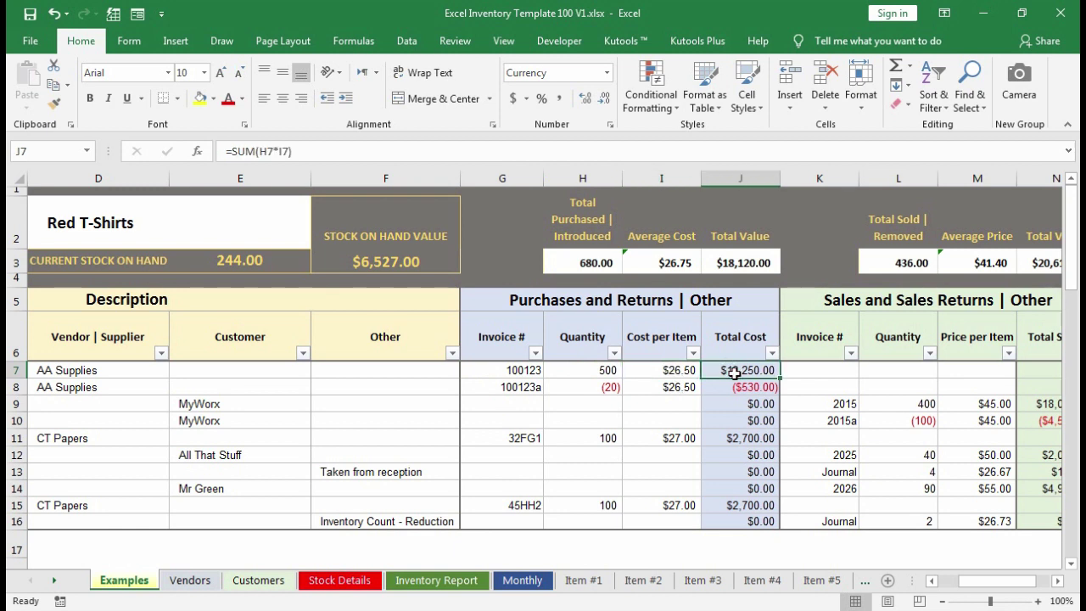
{"action": "double_click", "coordinate": [734, 373]}
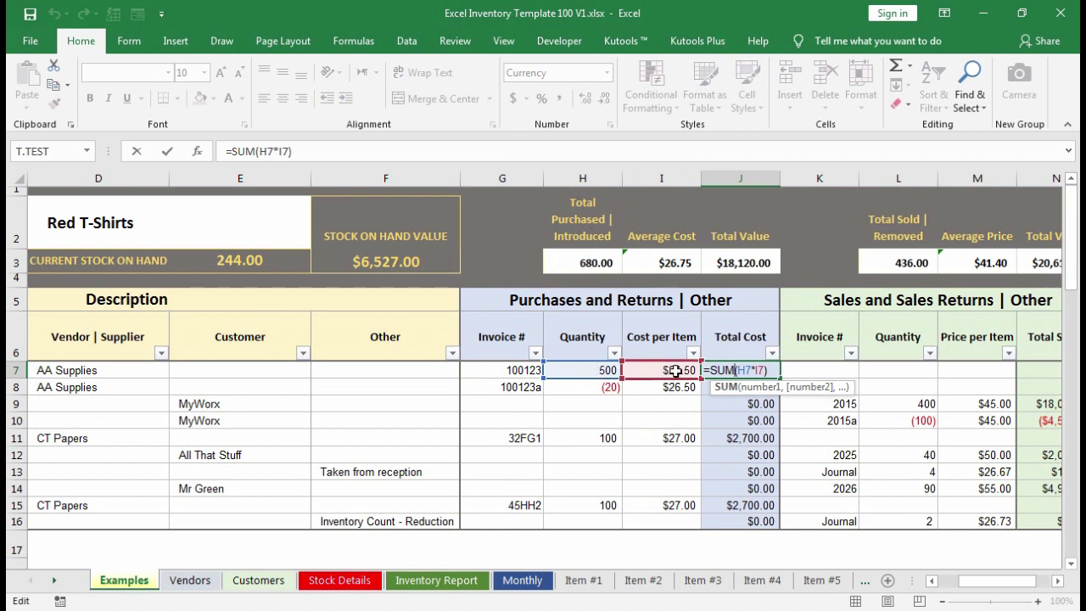
{"action": "key", "text": "Return"}
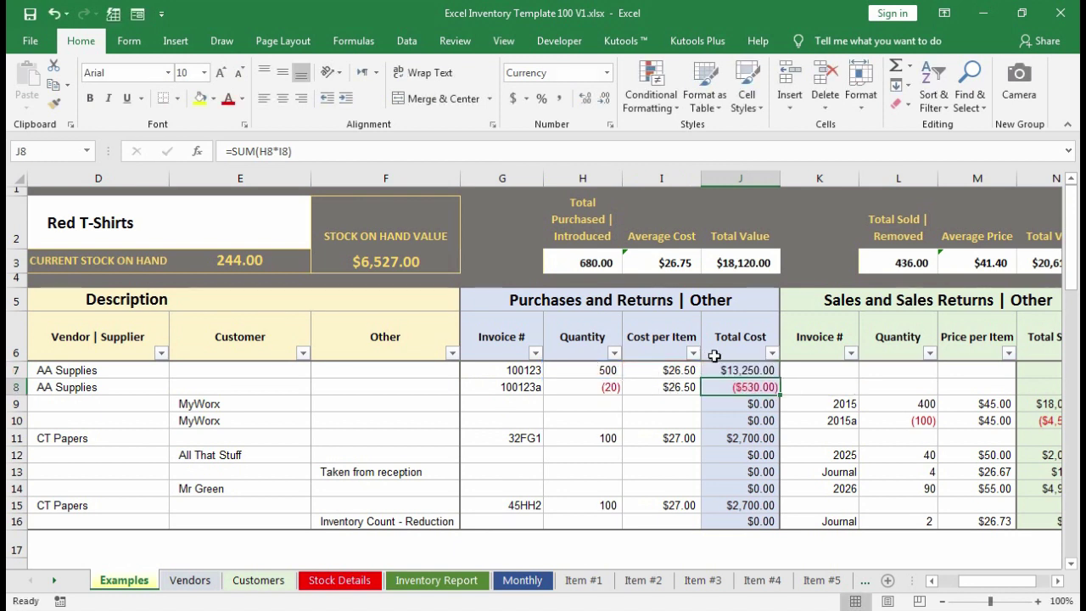
Go through the purchase return in row 8 from its Quantity in H8 back across the invoice number to the vendor.
{"action": "left_click", "coordinate": [600, 388]}
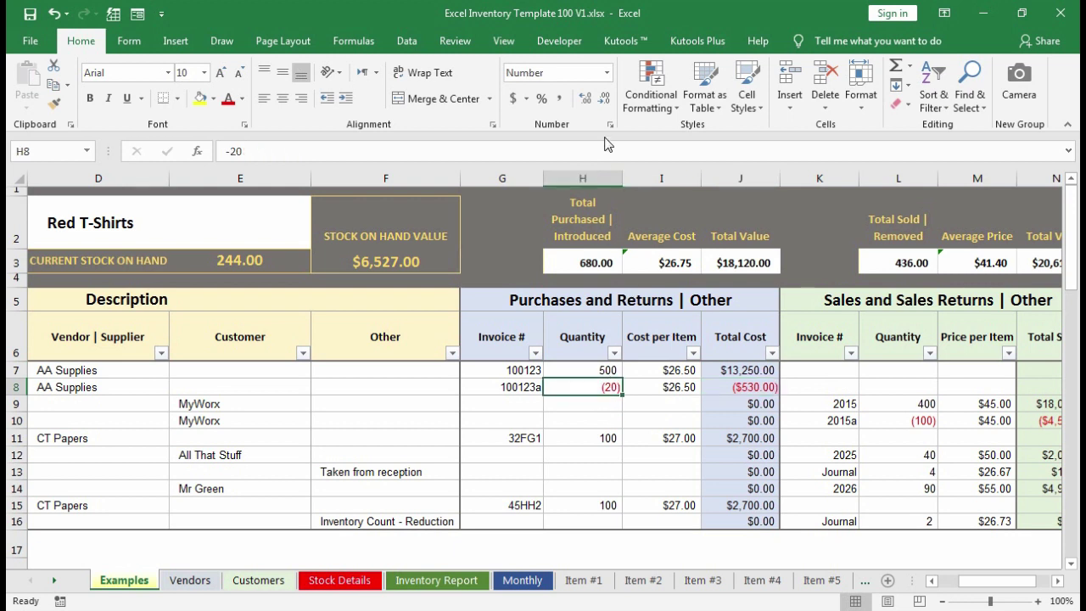
{"action": "left_click", "coordinate": [519, 388]}
{"action": "key", "text": "Left"}
{"action": "key", "text": "Left"}
{"action": "key", "text": "Left"}
{"action": "key", "text": "Left"}
{"action": "key", "text": "Left"}
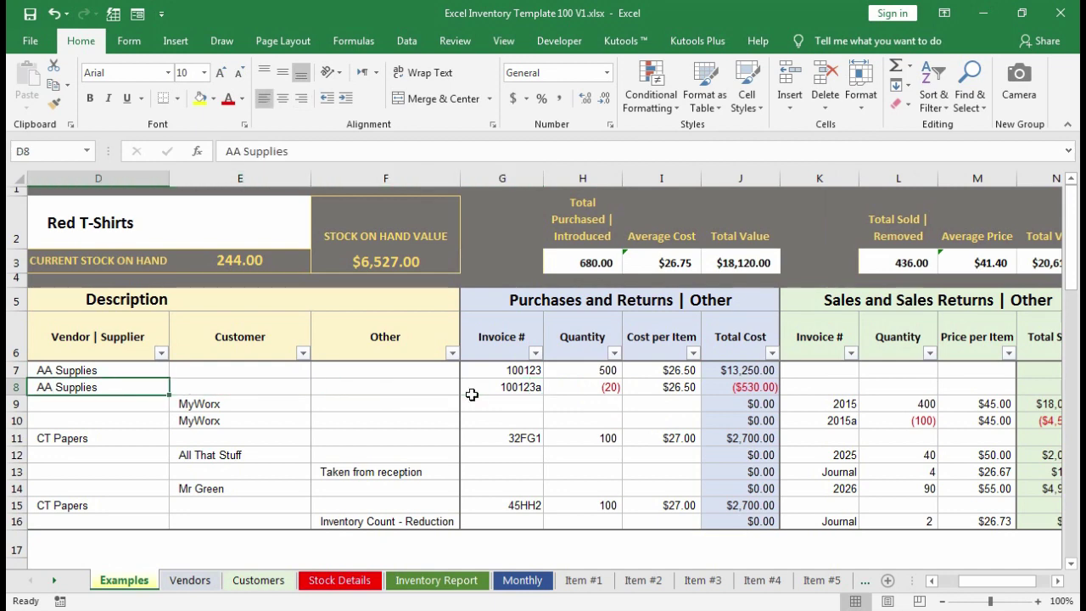
Move across row 8 to the purchase return's Total Cost in J8 and inspect its formula without changing it.
{"action": "key", "text": "Right"}
{"action": "key", "text": "Right"}
{"action": "key", "text": "Right"}
{"action": "key", "text": "Right"}
{"action": "key", "text": "Right"}
{"action": "key", "text": "Right"}
{"action": "key", "text": "Right"}
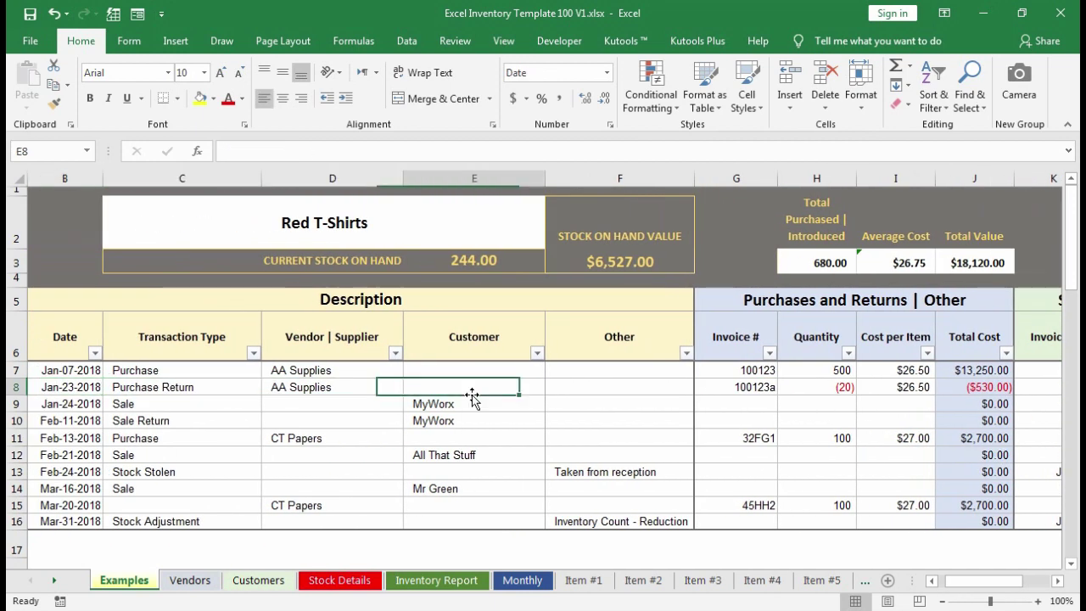
{"action": "key", "text": "Right"}
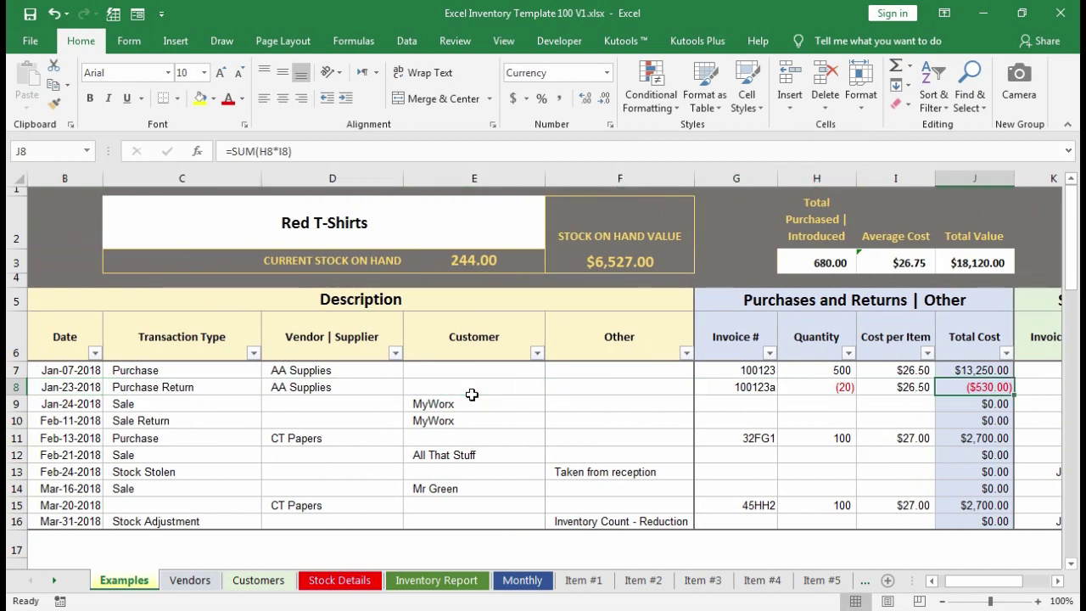
{"action": "key", "text": "F2"}
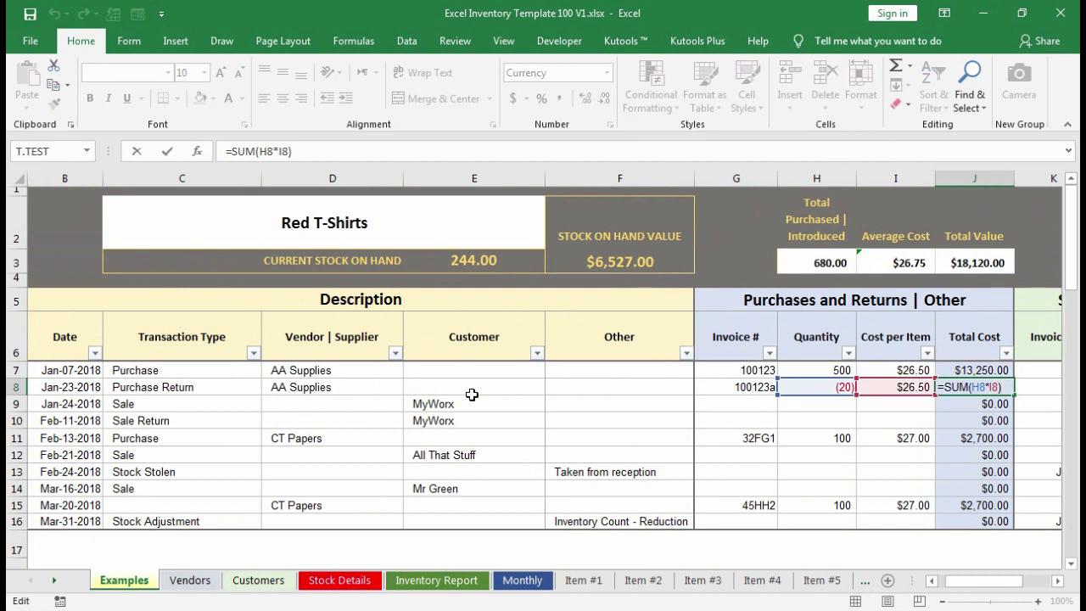
{"action": "key", "text": "Return"}
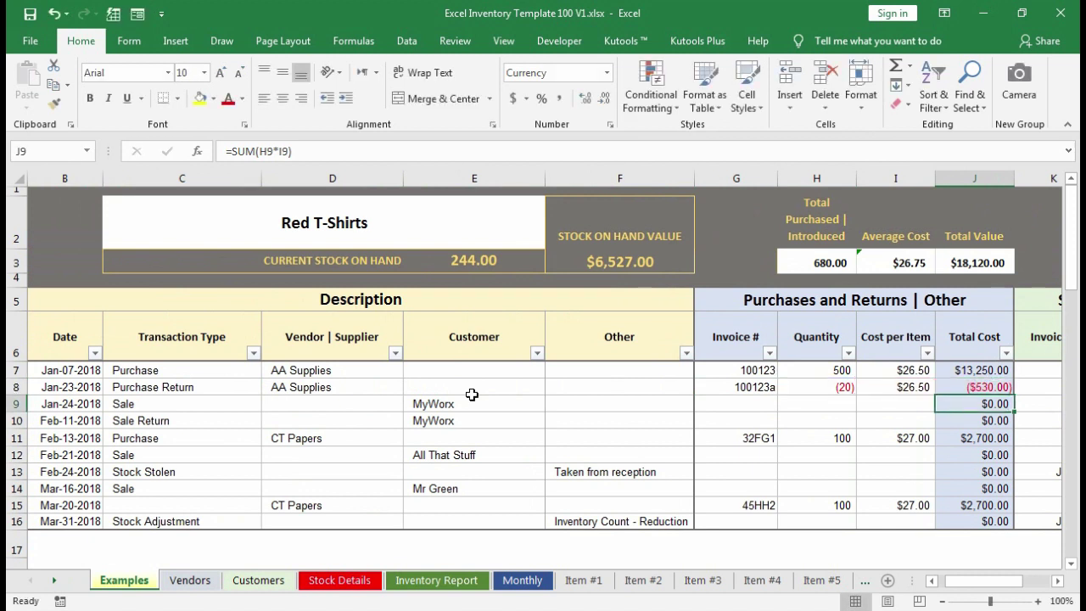
Look through the Total Cost formulas in column J for the example rows below the purchase return.
{"action": "key", "text": "Down"}
{"action": "key", "text": "Down"}
{"action": "key", "text": "Down"}
{"action": "key", "text": "Down"}
{"action": "key", "text": "Down"}
{"action": "key", "text": "Down"}
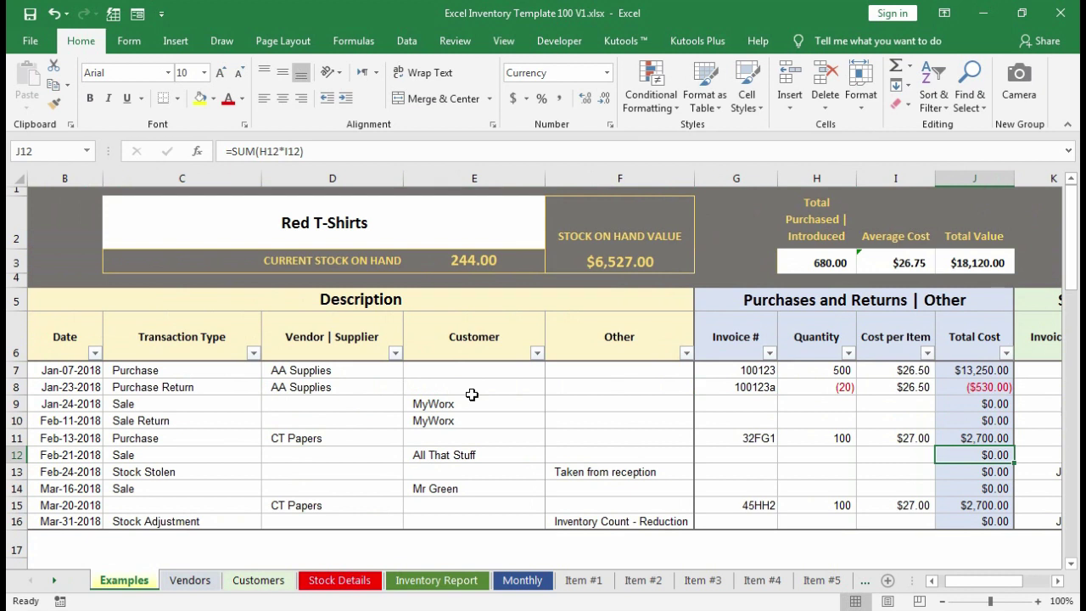
{"action": "key", "text": "Down"}
{"action": "key", "text": "Up"}
{"action": "key", "text": "Up"}
{"action": "key", "text": "Up"}
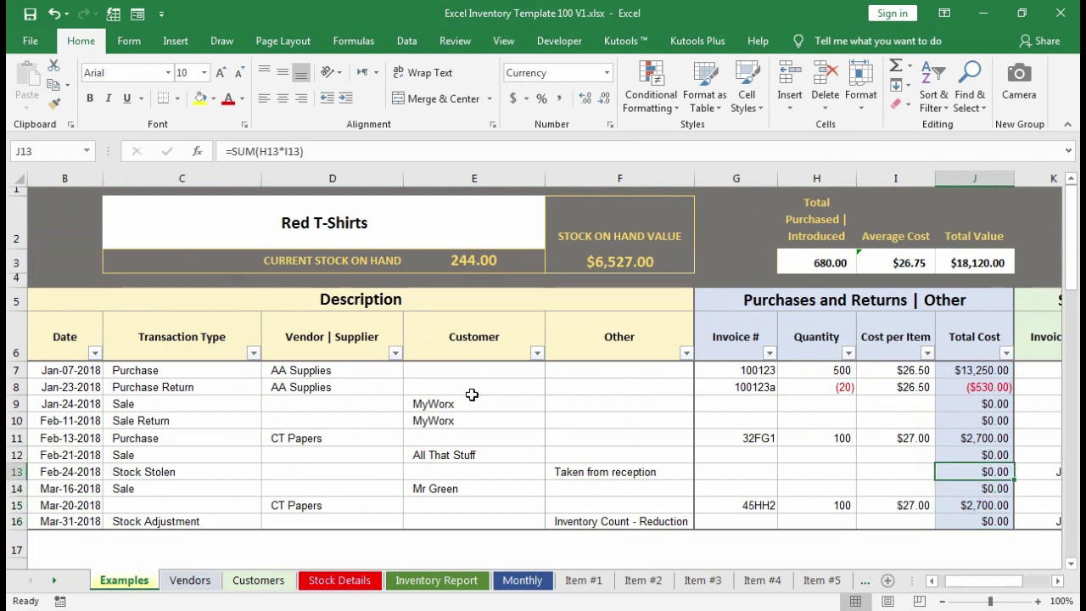
{"action": "key", "text": "Left"}
{"action": "key", "text": "Left"}
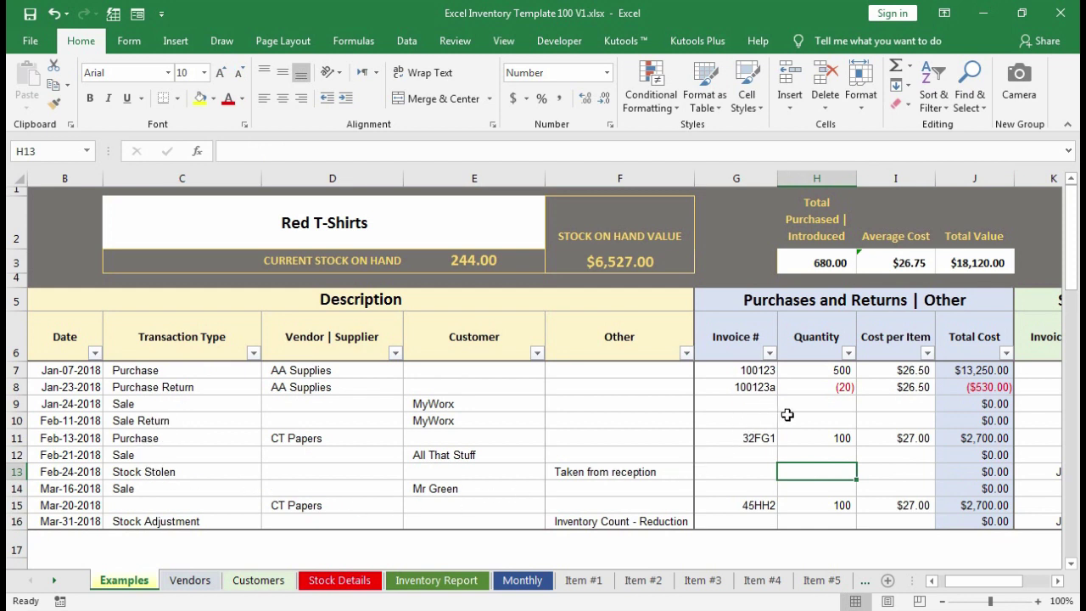
Select the purchase return's Quantity in H8 and cancel the closing of the workbook.
{"action": "left_click", "coordinate": [834, 385]}
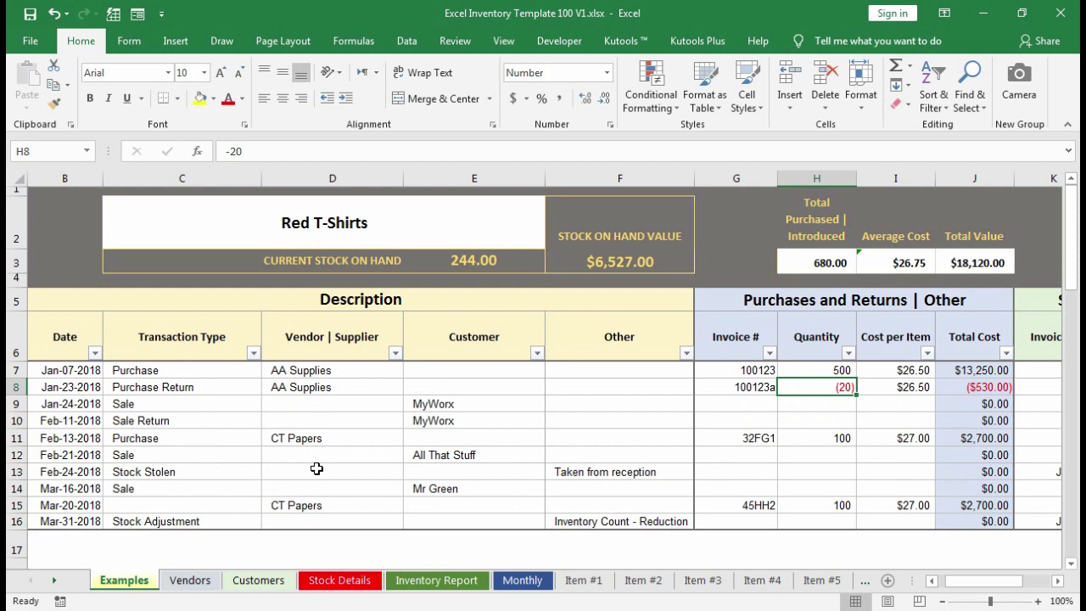
{"action": "key", "text": "ctrl+w"}
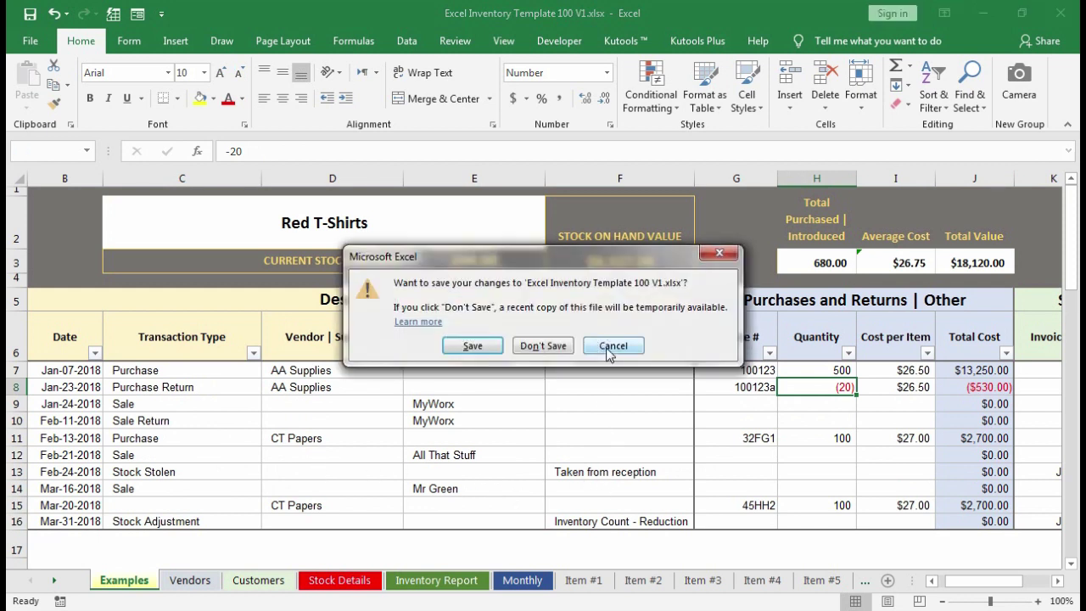
{"action": "left_click", "coordinate": [613, 346]}
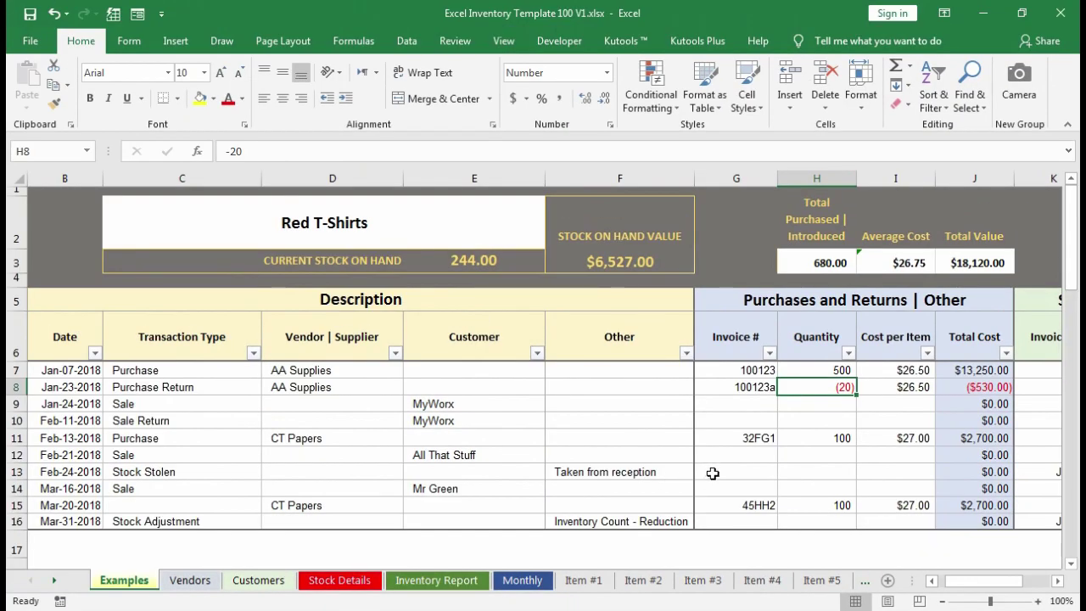
{"action": "left_click", "coordinate": [713, 473]}
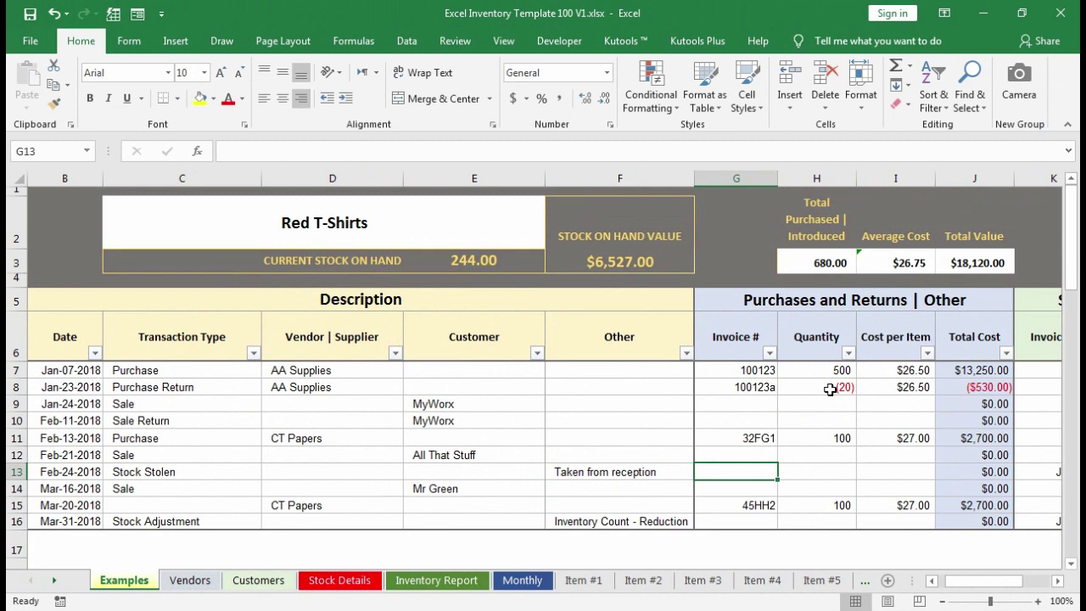
{"action": "key", "text": "Right"}
{"action": "key", "text": "Right"}
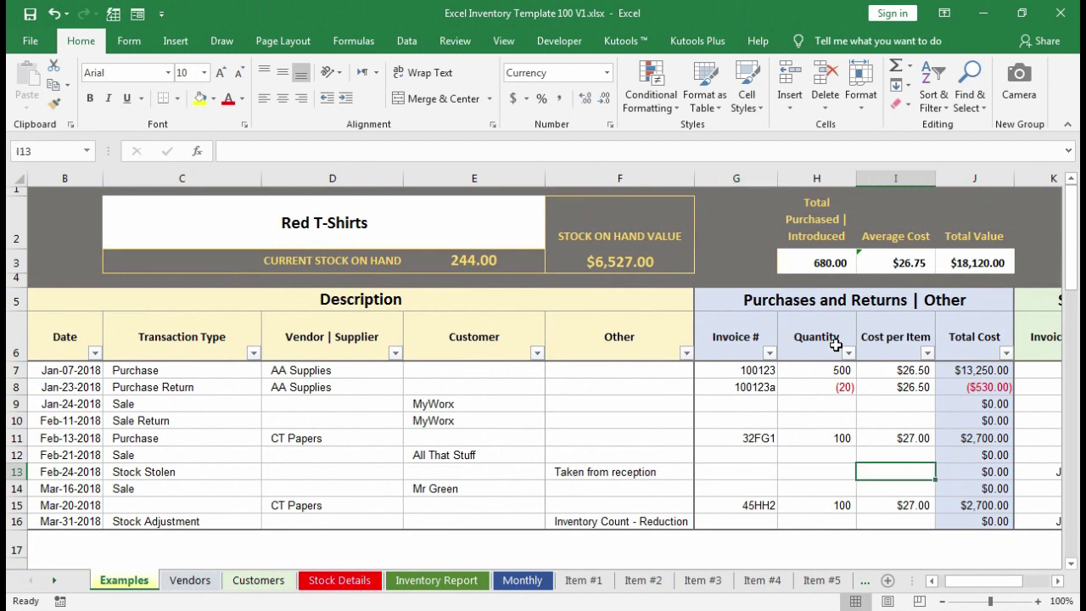
Inspect the purchase summary formulas in H3, I3 and J3 without changing them.
{"action": "left_click", "coordinate": [821, 261]}
{"action": "key", "text": "F2"}
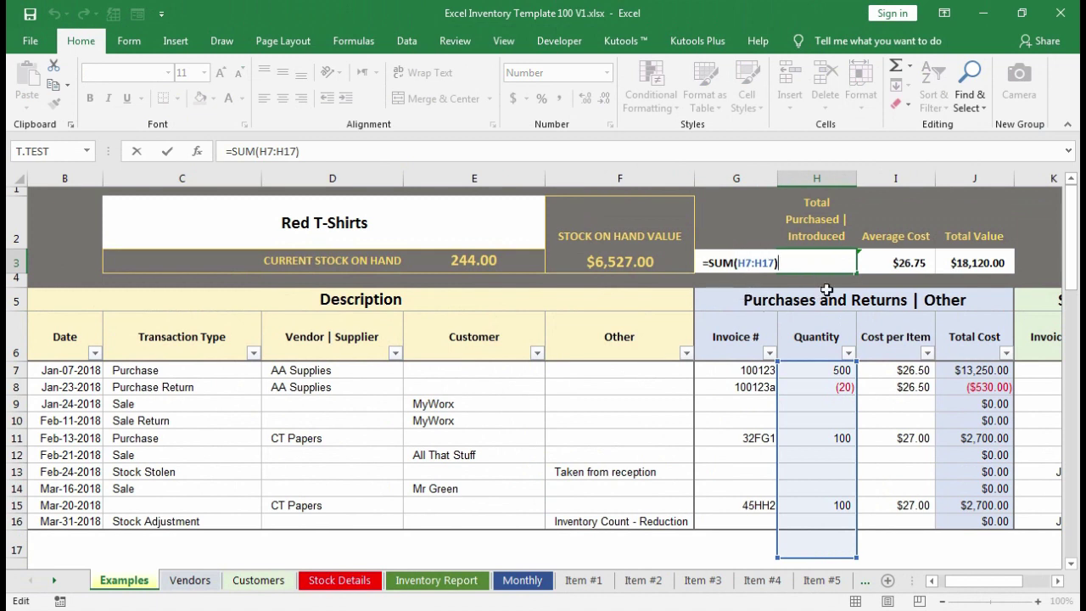
{"action": "key", "text": "Return"}
{"action": "left_click", "coordinate": [921, 264]}
{"action": "key", "text": "F2"}
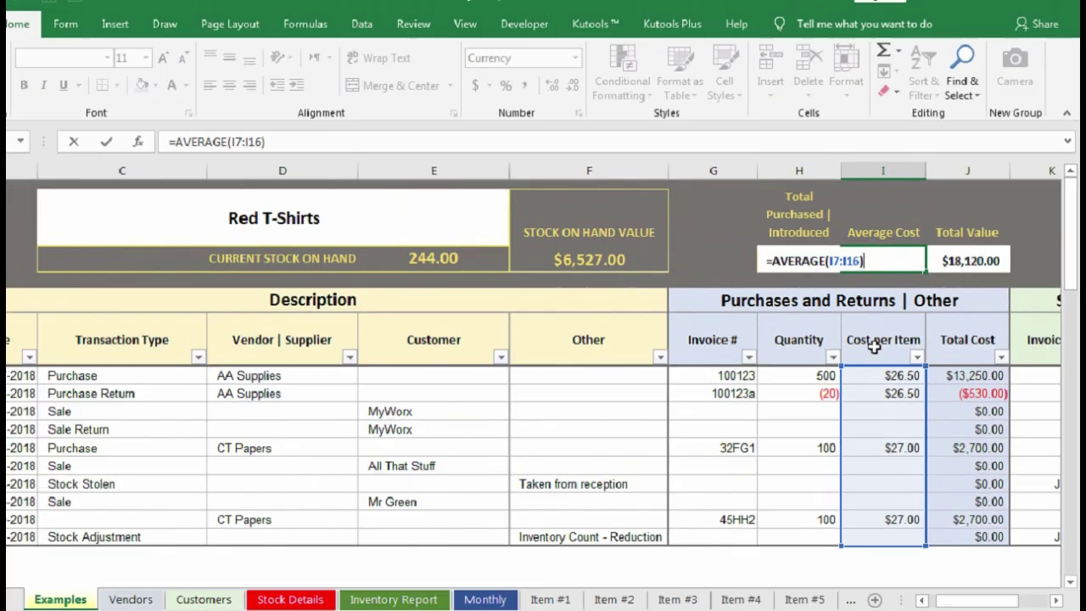
{"action": "key", "text": "Return"}
{"action": "left_click", "coordinate": [834, 222]}
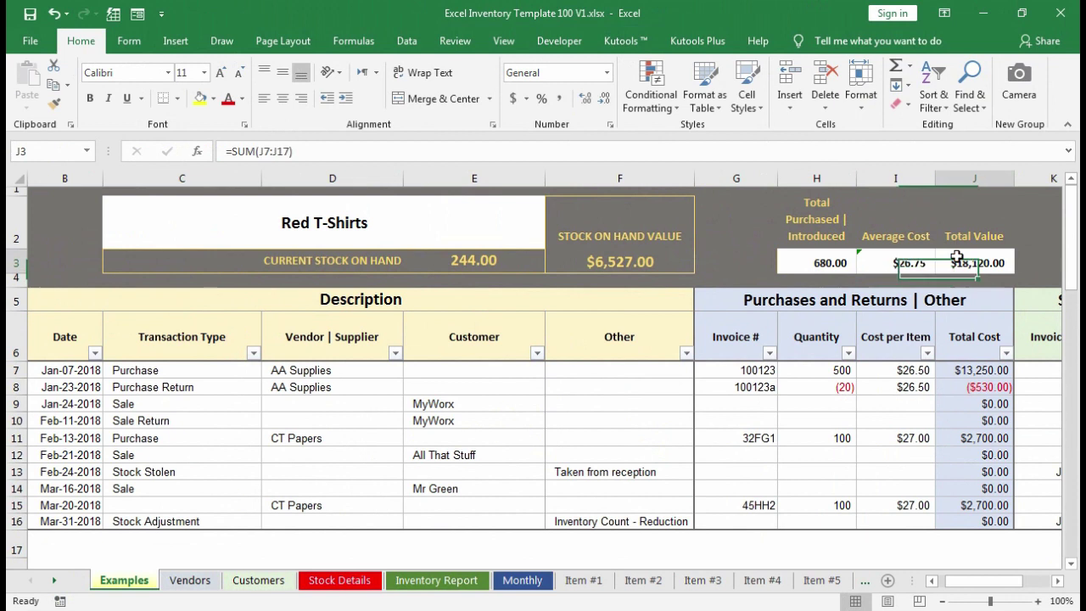
{"action": "key", "text": "F2"}
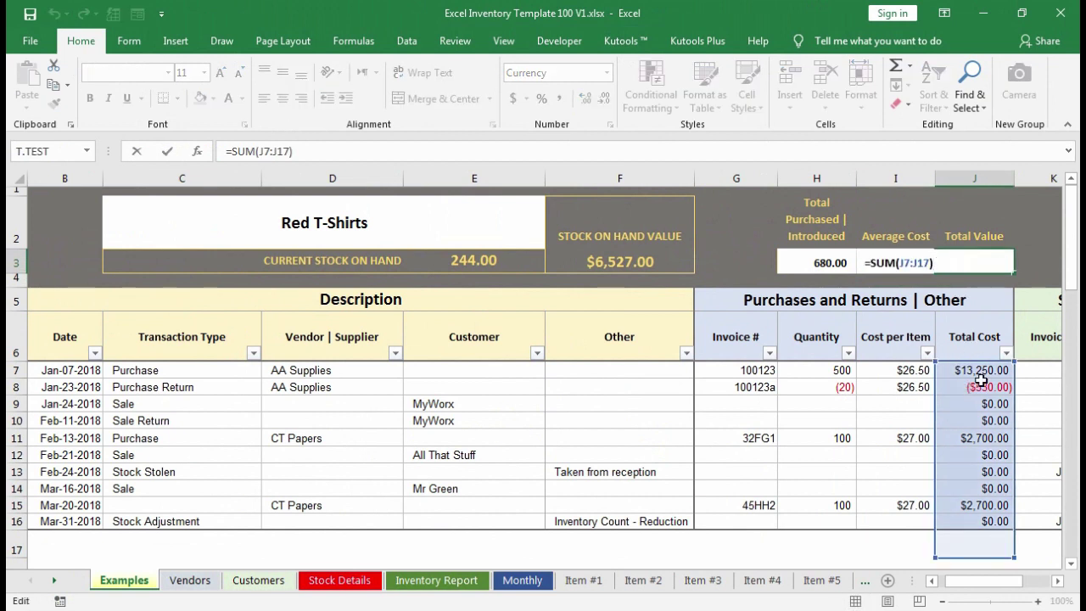
{"action": "key", "text": "Return"}
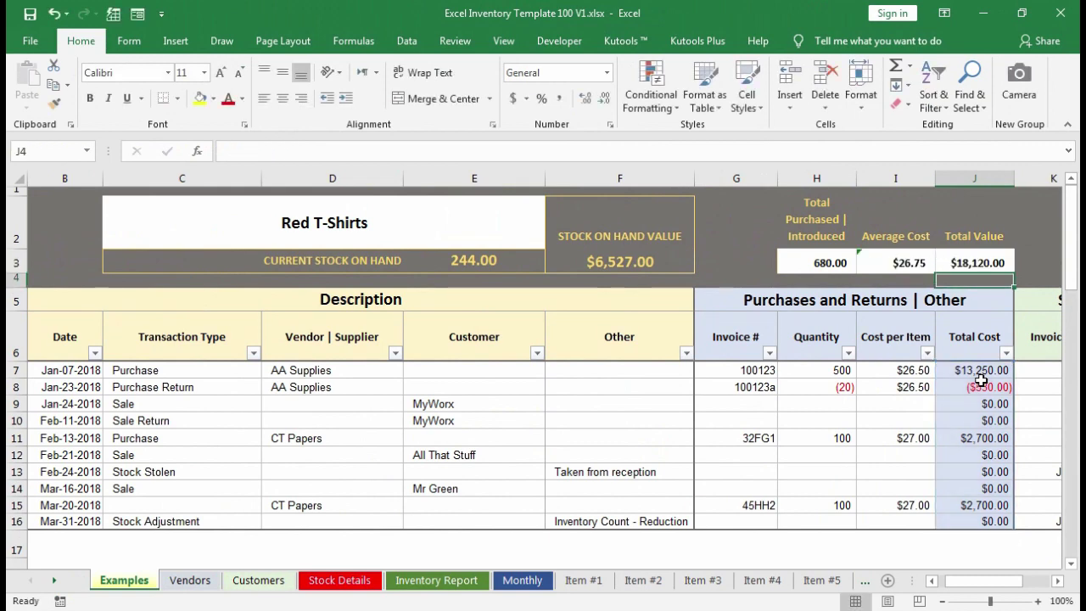
Look across to the sales summary and return to the description columns of the first example sale in row 9.
{"action": "key", "text": "Right"}
{"action": "key", "text": "Right"}
{"action": "key", "text": "Right"}
{"action": "key", "text": "Right"}
{"action": "key", "text": "Right"}
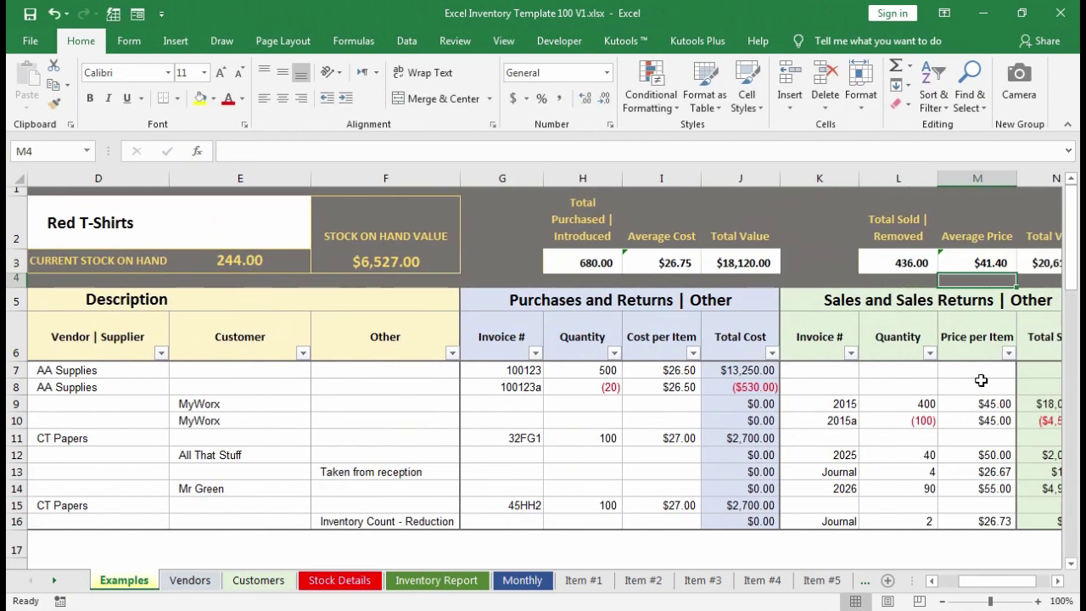
{"action": "key", "text": "Left"}
{"action": "key", "text": "Left"}
{"action": "key", "text": "Left"}
{"action": "key", "text": "Down"}
{"action": "key", "text": "Down"}
{"action": "key", "text": "Down"}
{"action": "key", "text": "Down"}
{"action": "key", "text": "Down"}
{"action": "key", "text": "Left"}
{"action": "key", "text": "Left"}
{"action": "key", "text": "Left"}
{"action": "key", "text": "Left"}
{"action": "key", "text": "Left"}
{"action": "key", "text": "Left"}
{"action": "key", "text": "Left"}
{"action": "key", "text": "Left"}
{"action": "key", "text": "Left"}
{"action": "key", "text": "Left"}
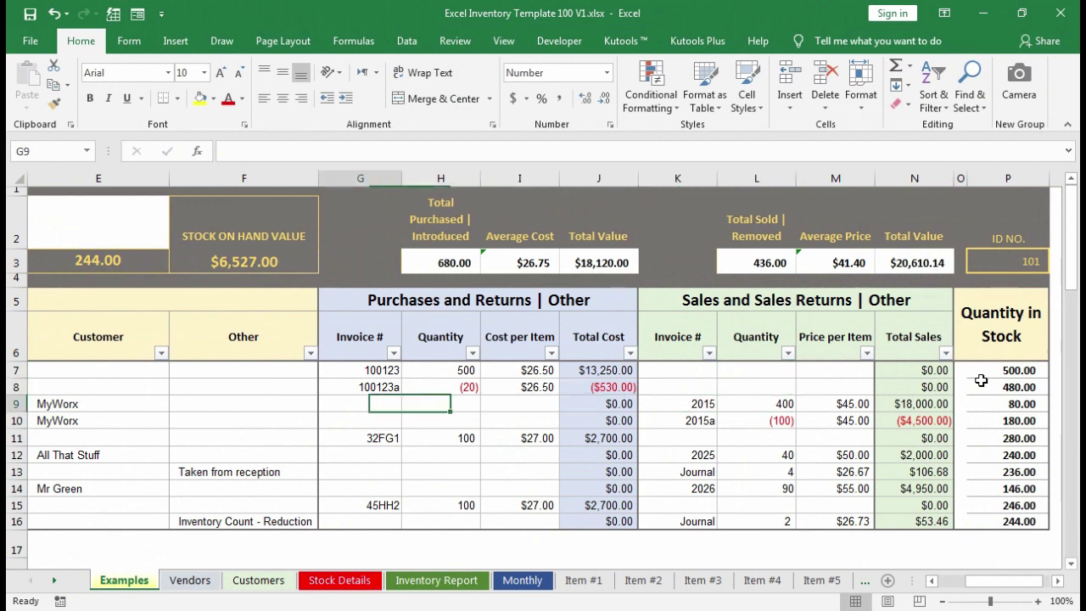
{"action": "key", "text": "Right"}
{"action": "key", "text": "Right"}
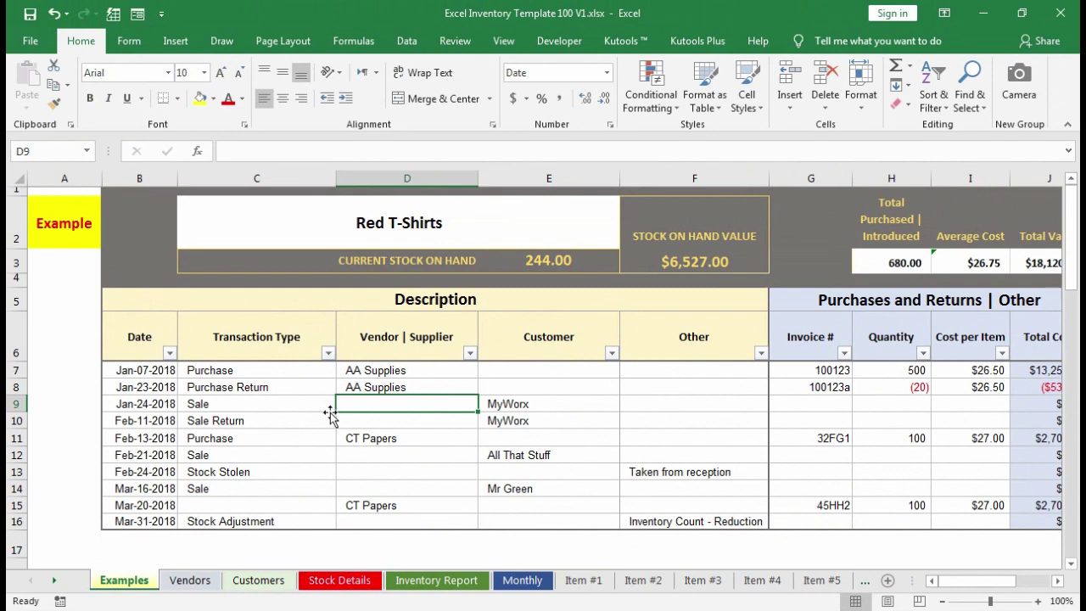
Go along row 9 past the customer and purchases columns to the sale's invoice number and Quantity in L9.
{"action": "key", "text": "Right"}
{"action": "key", "text": "Right"}
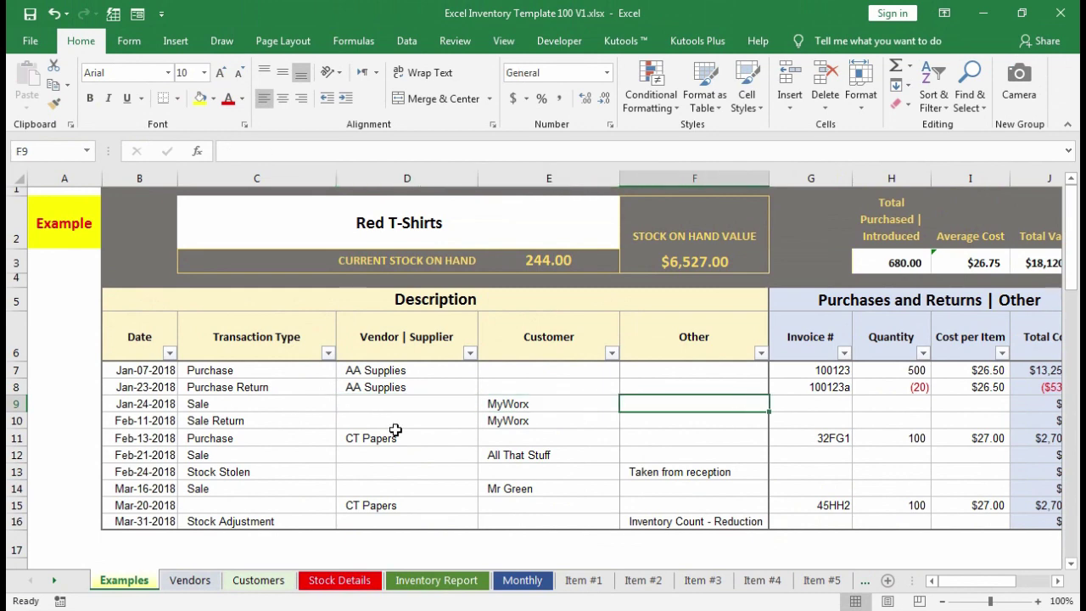
{"action": "key", "text": "Right"}
{"action": "key", "text": "Right"}
{"action": "key", "text": "Right"}
{"action": "key", "text": "Right"}
{"action": "key", "text": "Right"}
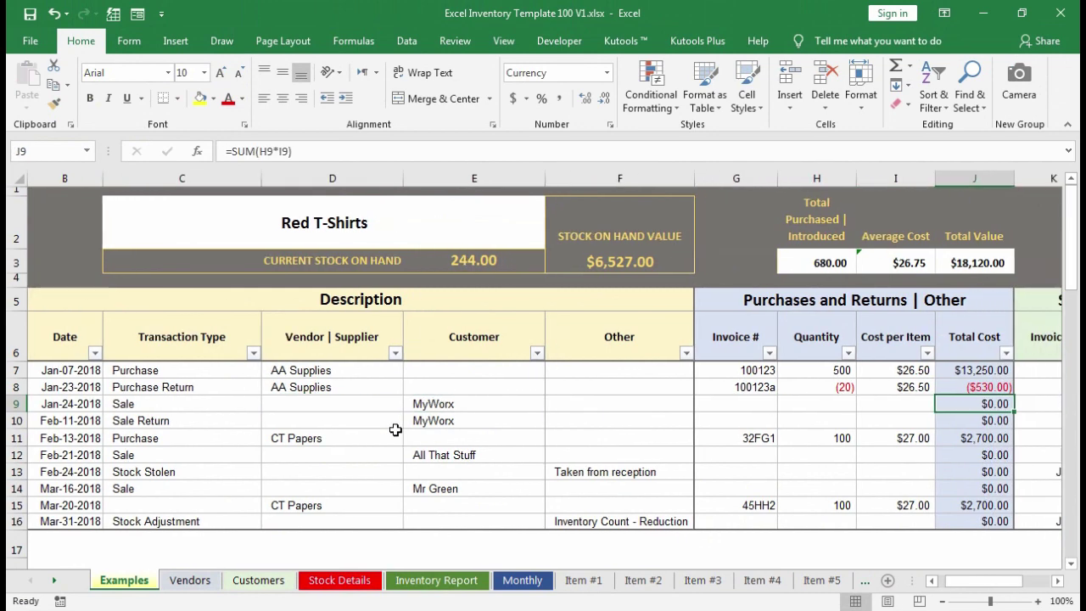
{"action": "key", "text": "Right"}
{"action": "key", "text": "Right"}
{"action": "key", "text": "Left"}
{"action": "key", "text": "Left"}
{"action": "key", "text": "Right"}
{"action": "key", "text": "Right"}
{"action": "key", "text": "Right"}
{"action": "key", "text": "Left"}
{"action": "key", "text": "Left"}
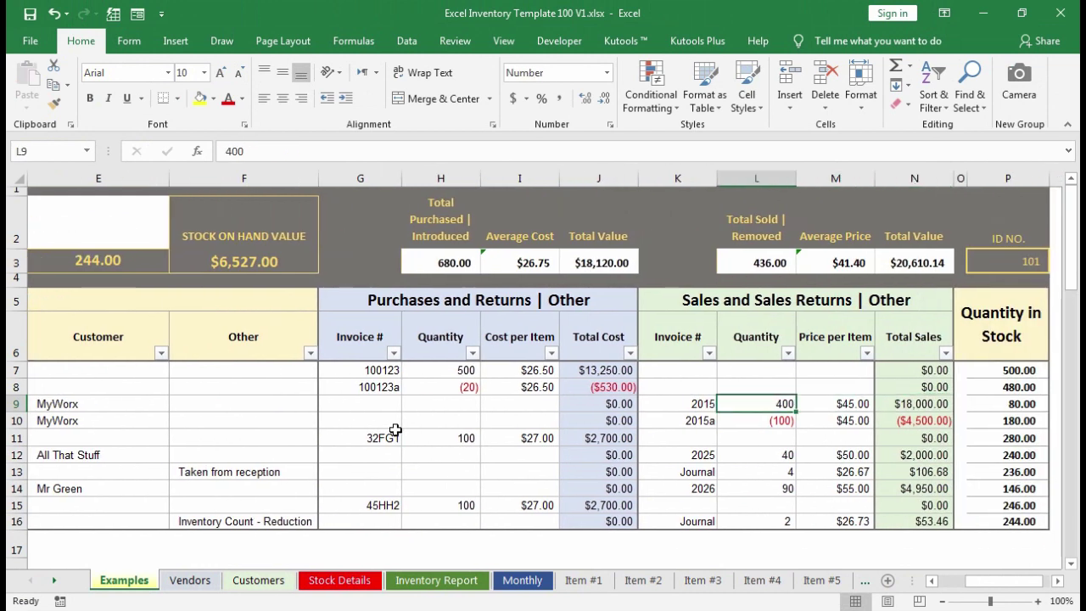
Examine the sale's Price per Item in M9 and Total Sales in N9, ending at Quantity in Stock cell P9.
{"action": "key", "text": "Right"}
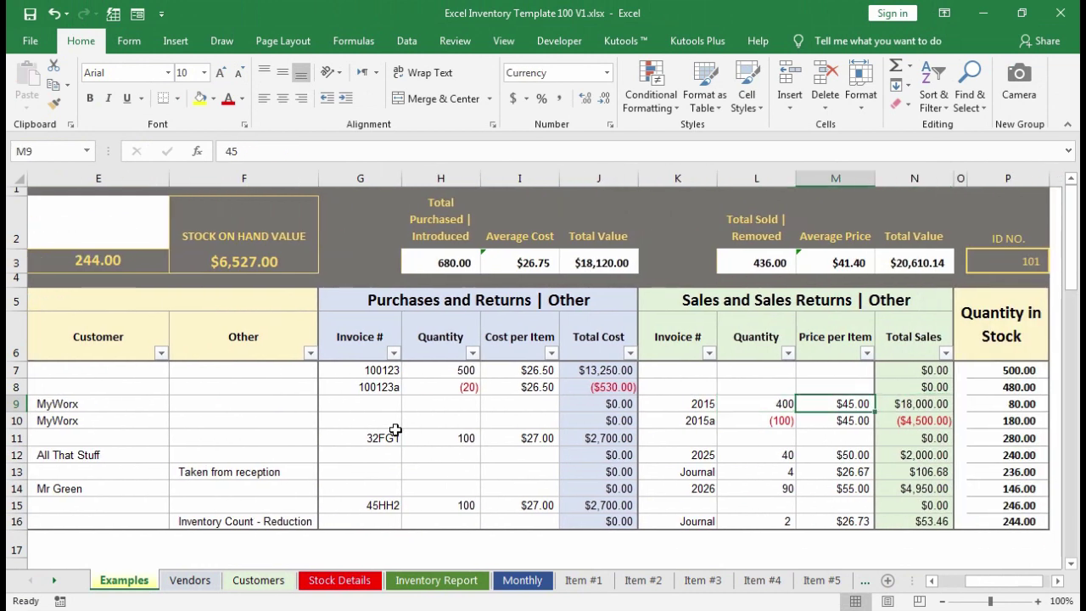
{"action": "key", "text": "Right"}
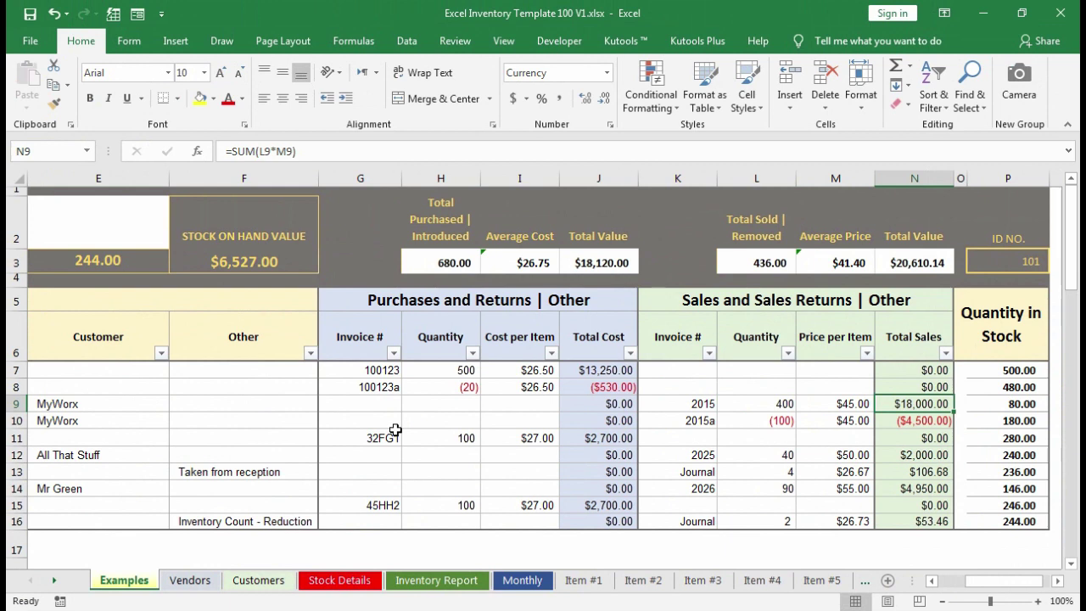
{"action": "key", "text": "Right"}
{"action": "key", "text": "Right"}
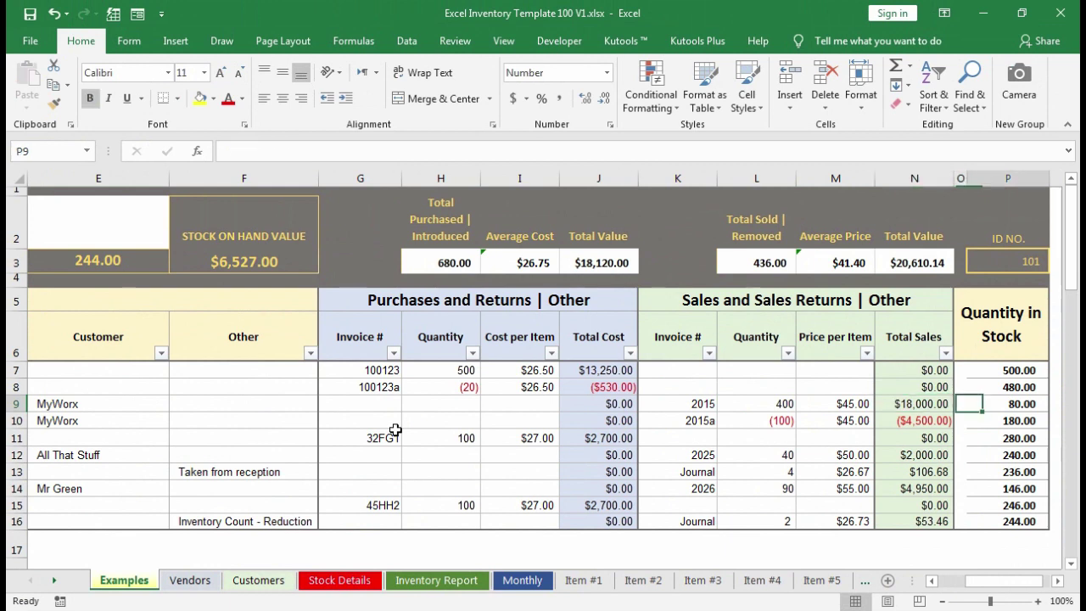
Inspect the Quantity in Stock formulas in P7, P8 and P16 without changing them.
{"action": "key", "text": "Up"}
{"action": "key", "text": "Up"}
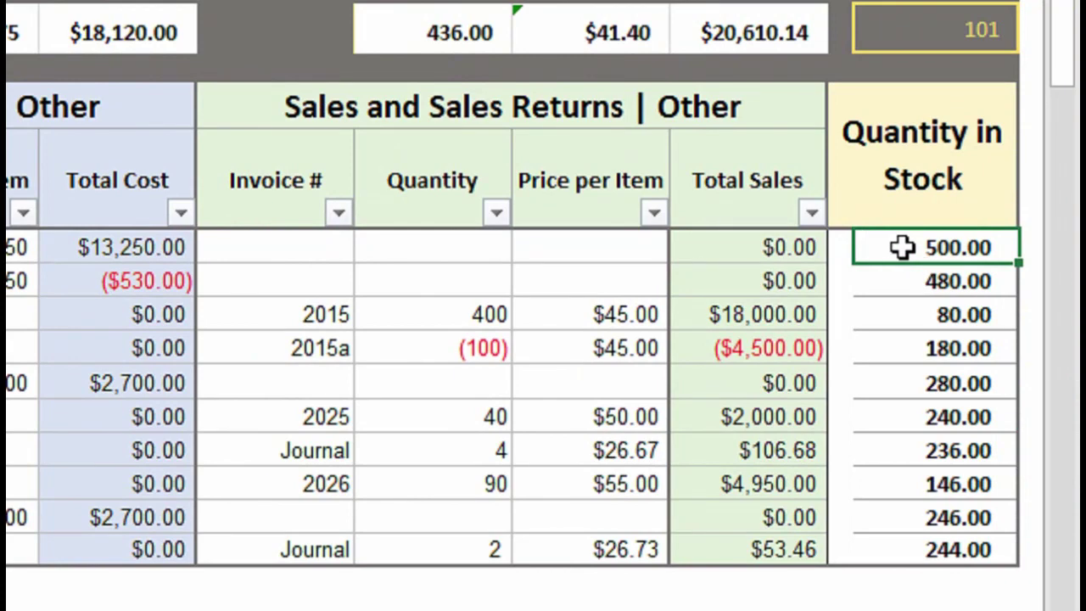
{"action": "double_click", "coordinate": [902, 247]}
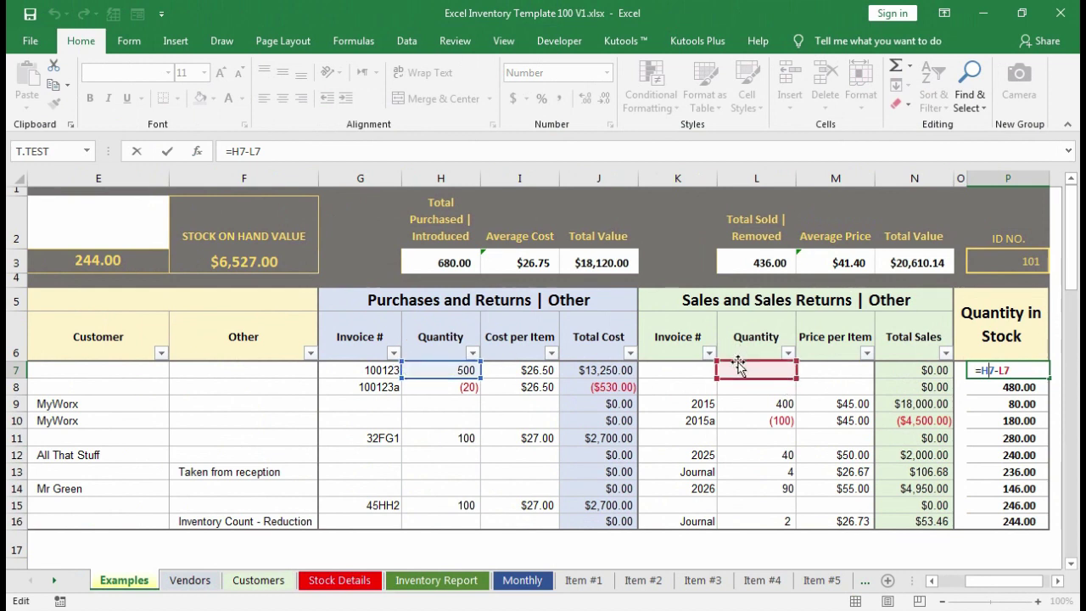
{"action": "key", "text": "Return"}
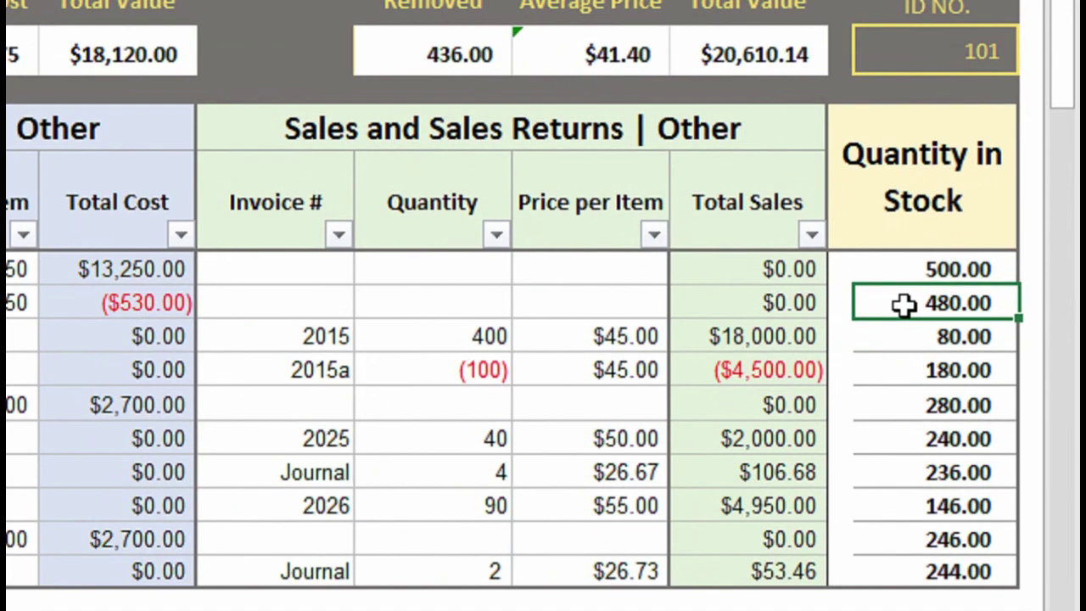
{"action": "double_click", "coordinate": [904, 305]}
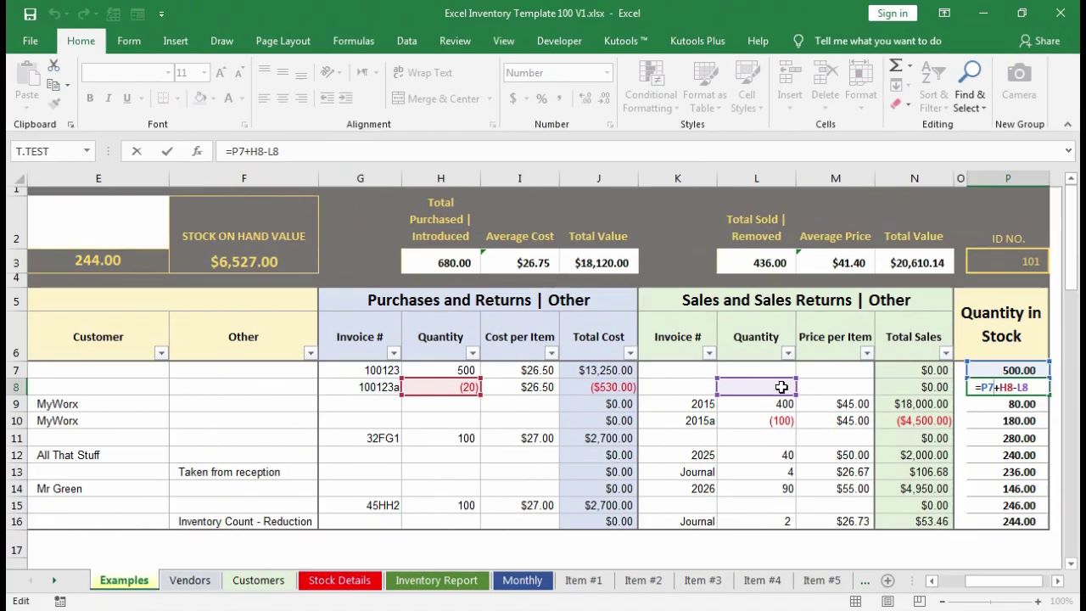
{"action": "key", "text": "Return"}
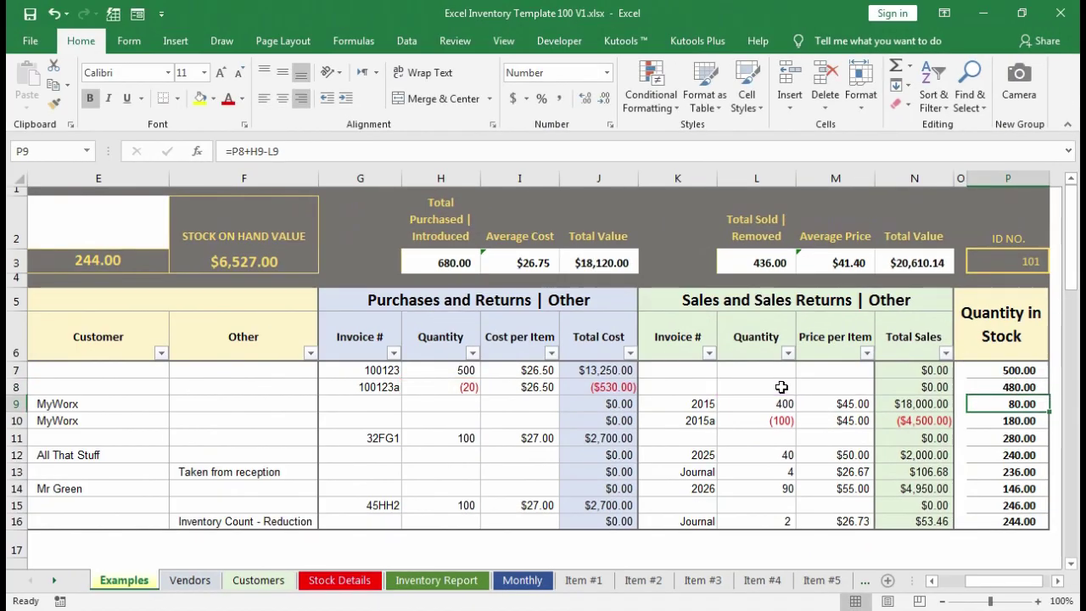
{"action": "left_click", "coordinate": [993, 389]}
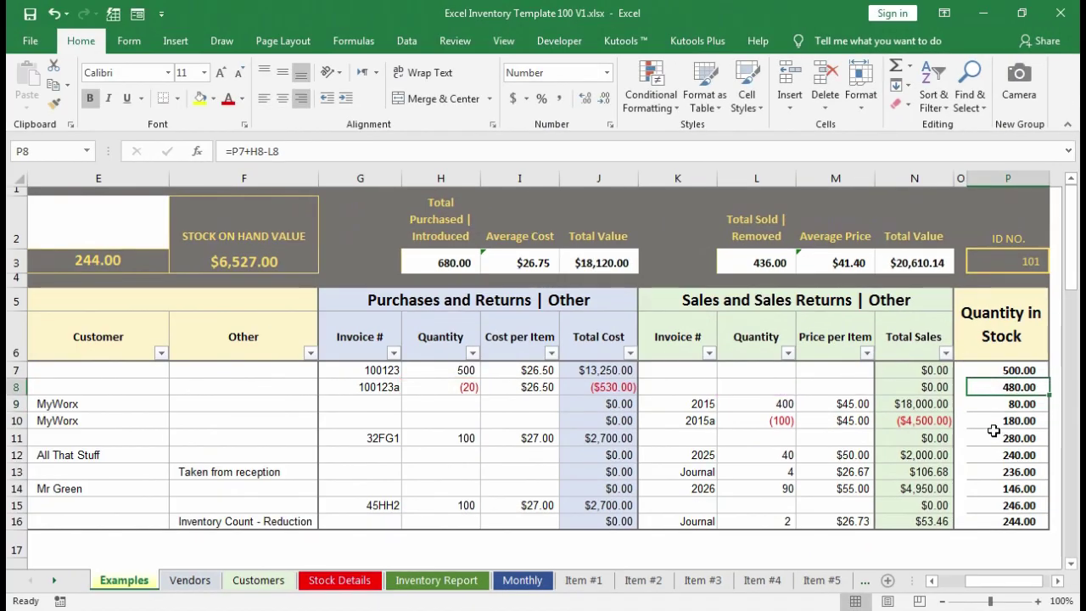
{"action": "double_click", "coordinate": [1005, 522]}
{"action": "key", "text": "Return"}
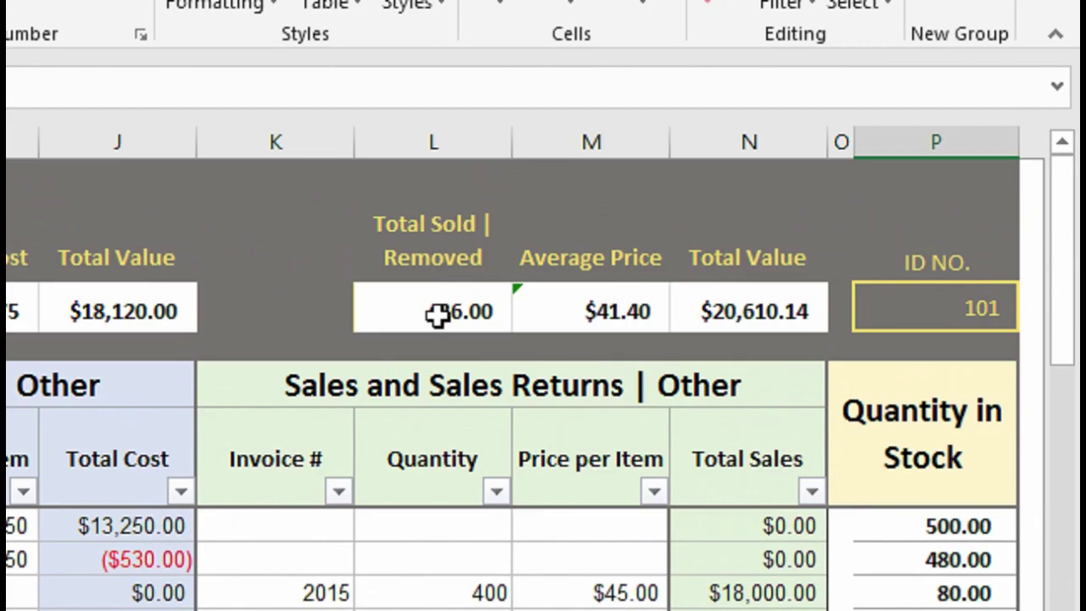
Inspect the sales summary formulas for Total Sold, Average Price and Total Value in L3, M3 and N3 without changing them.
{"action": "left_click", "coordinate": [437, 315]}
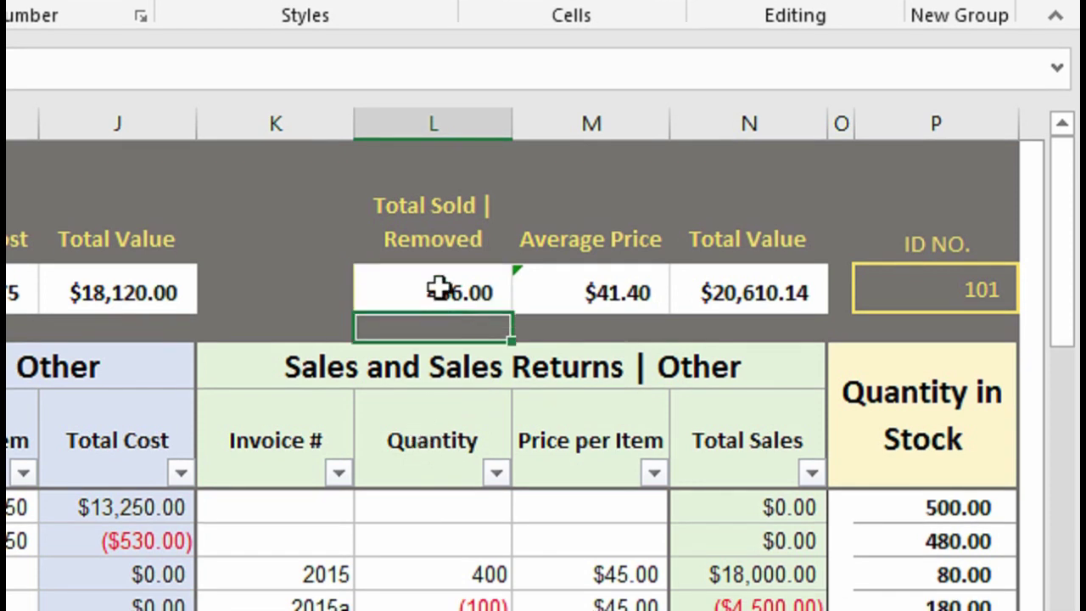
{"action": "double_click", "coordinate": [449, 280]}
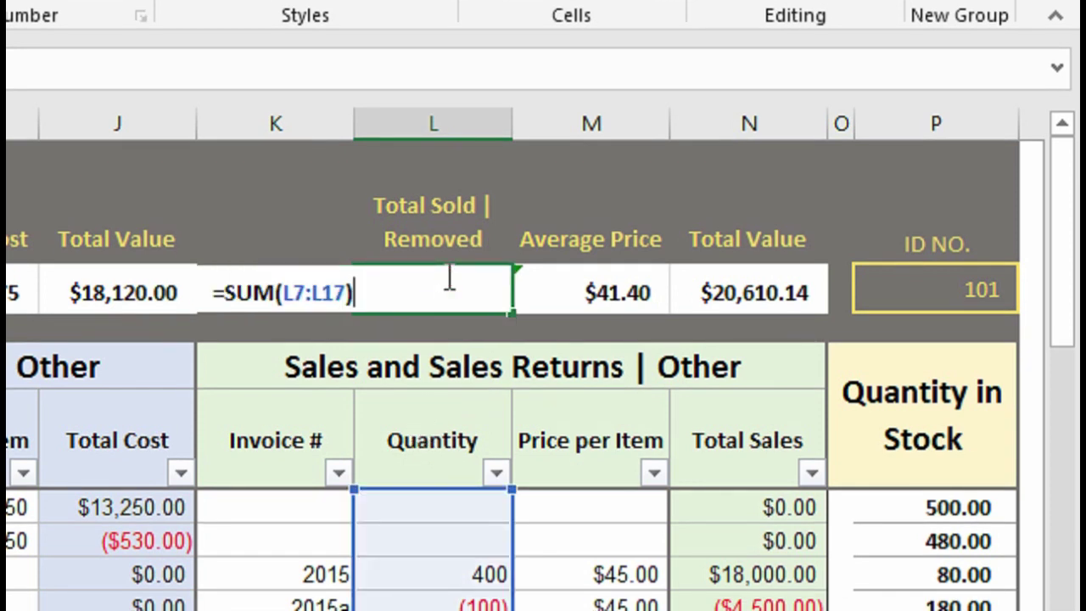
{"action": "key", "text": "Return"}
{"action": "key", "text": "Up"}
{"action": "key", "text": "Right"}
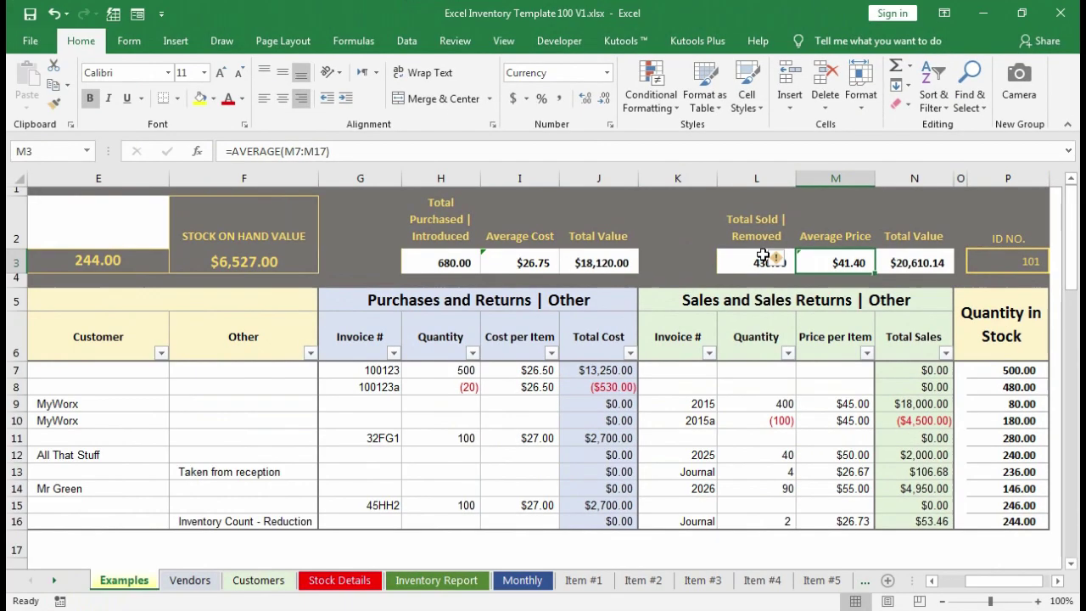
{"action": "double_click", "coordinate": [838, 256]}
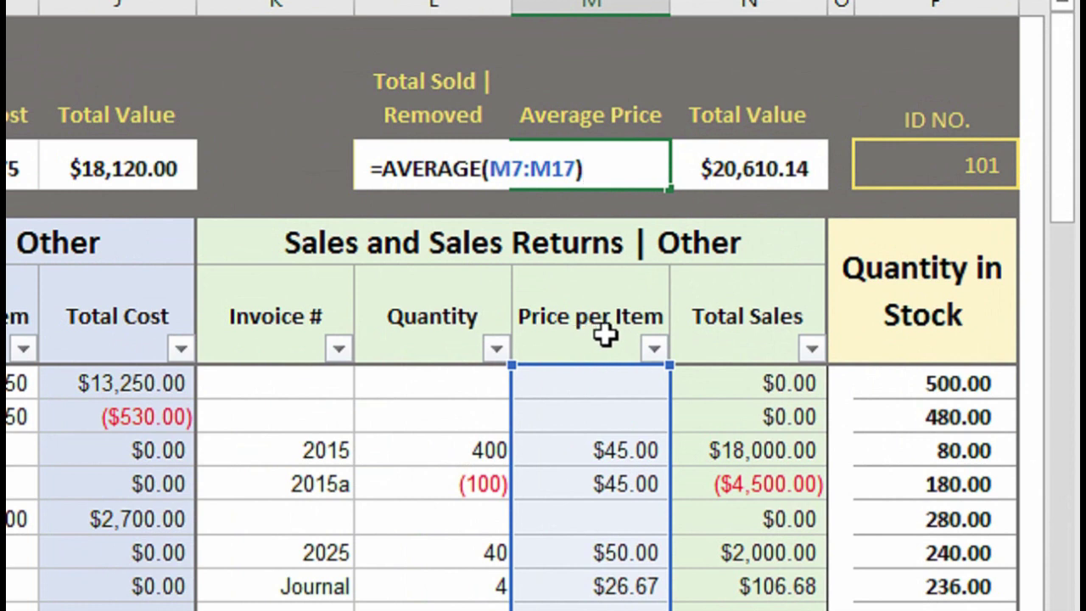
{"action": "key", "text": "Return"}
{"action": "left_click", "coordinate": [759, 174]}
{"action": "key", "text": "alt+equal"}
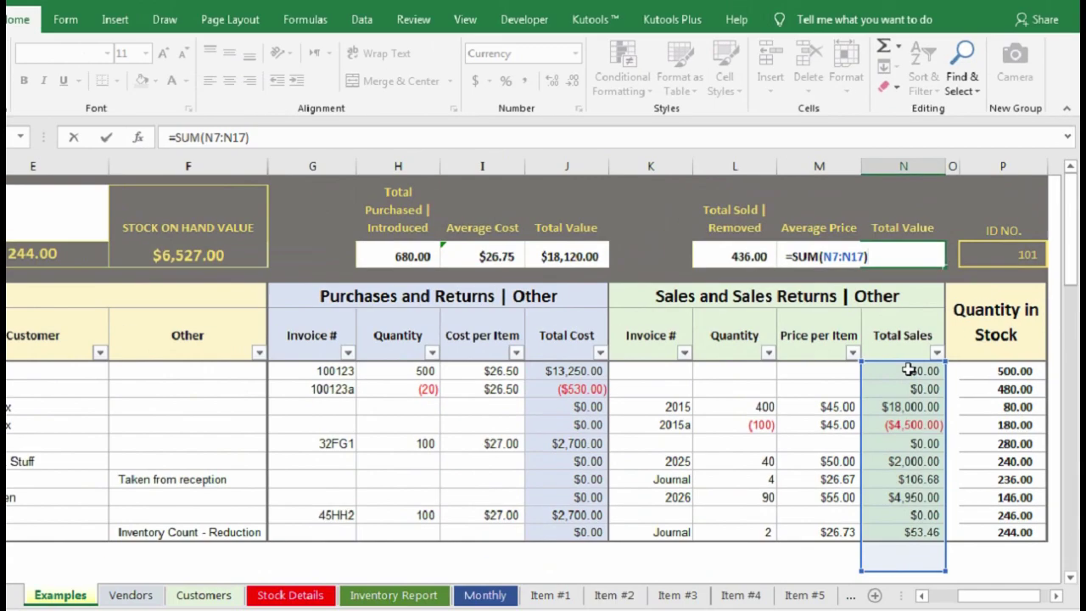
{"action": "key", "text": "Return"}
Return from the sales summary to the beginning of the first example transaction at A7.
{"action": "key", "text": "Left"}
{"action": "key", "text": "Left"}
{"action": "key", "text": "Left"}
{"action": "key", "text": "Left"}
{"action": "key", "text": "Left"}
{"action": "key", "text": "Left"}
{"action": "key", "text": "Left"}
{"action": "key", "text": "Left"}
{"action": "key", "text": "Left"}
{"action": "key", "text": "Left"}
{"action": "key", "text": "Left"}
{"action": "key", "text": "Left"}
{"action": "key", "text": "Left"}
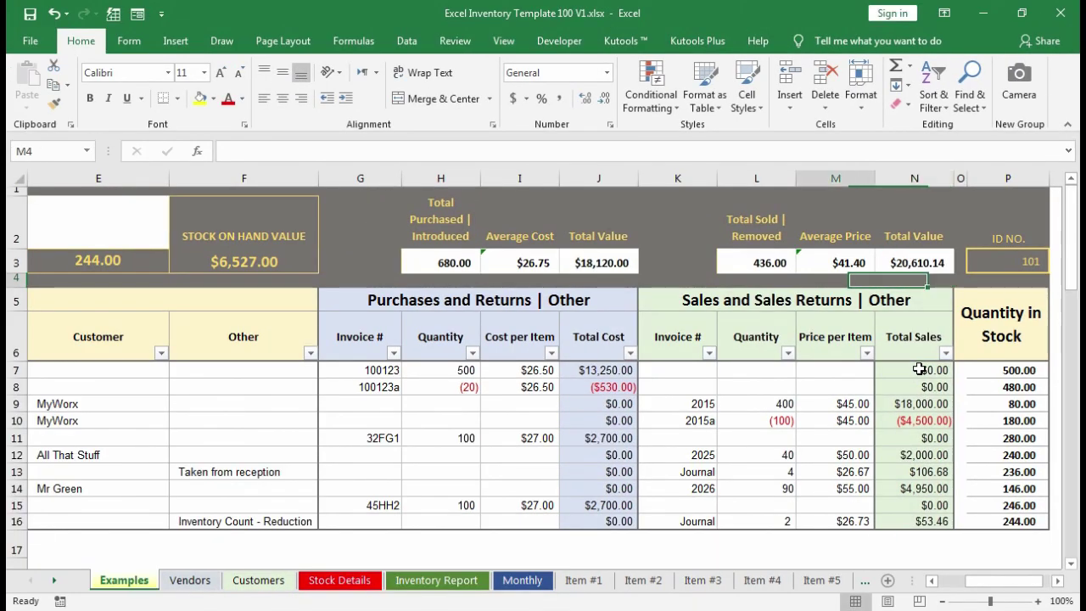
{"action": "key", "text": "Down"}
{"action": "key", "text": "Down"}
{"action": "key", "text": "Down"}
{"action": "key", "text": "Down"}
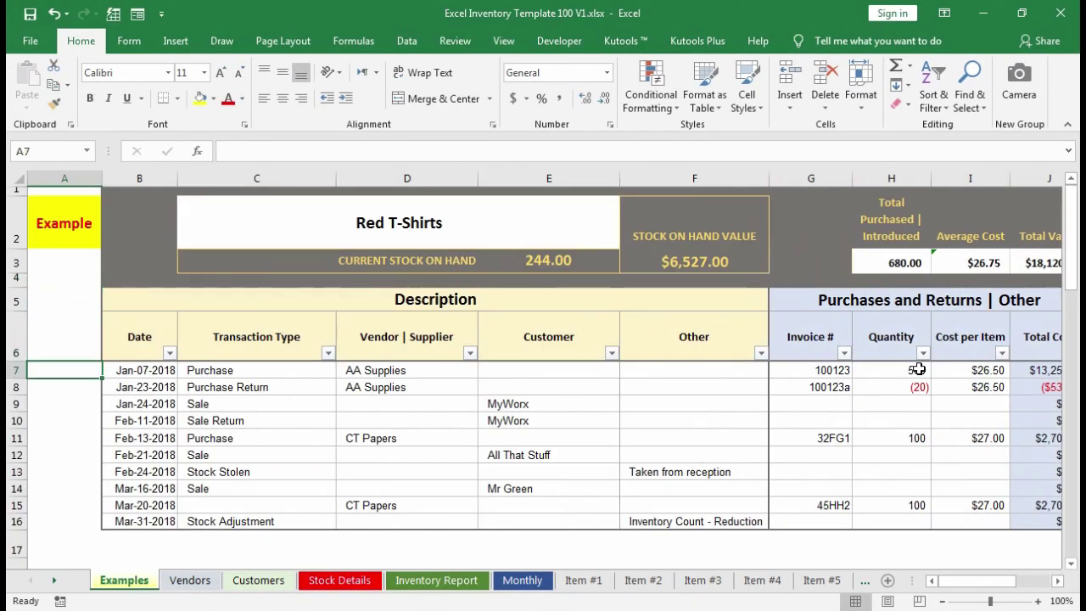
Examine the Red T-Shirts title and the connected Green Velvet Fabric example with its purchase columns around H28.
{"action": "left_click", "coordinate": [489, 237]}
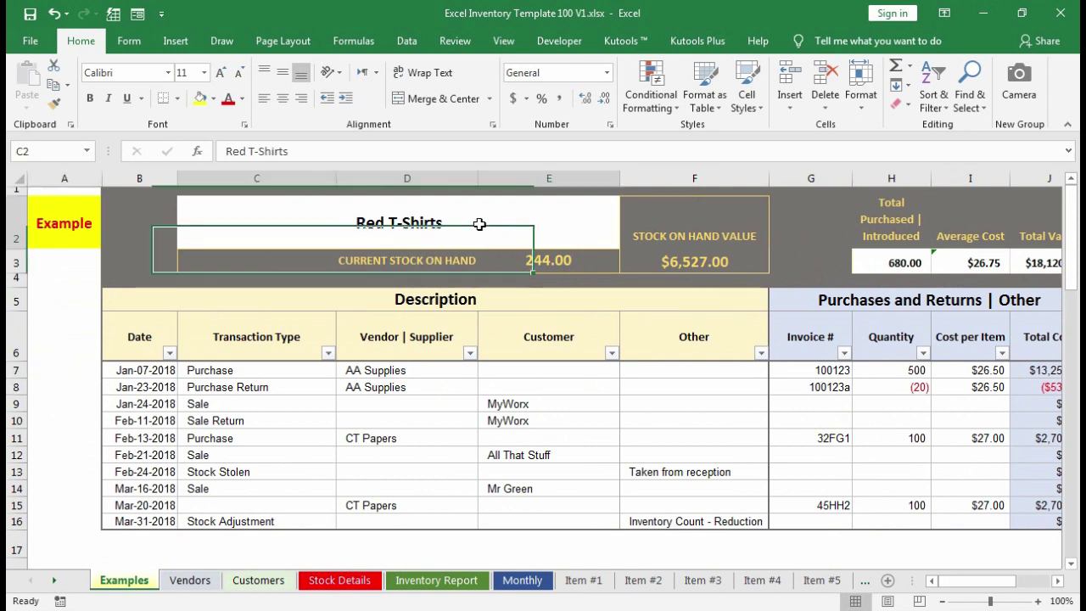
{"action": "scroll", "coordinate": [389, 341], "scroll_direction": "down", "scroll_amount": 4}
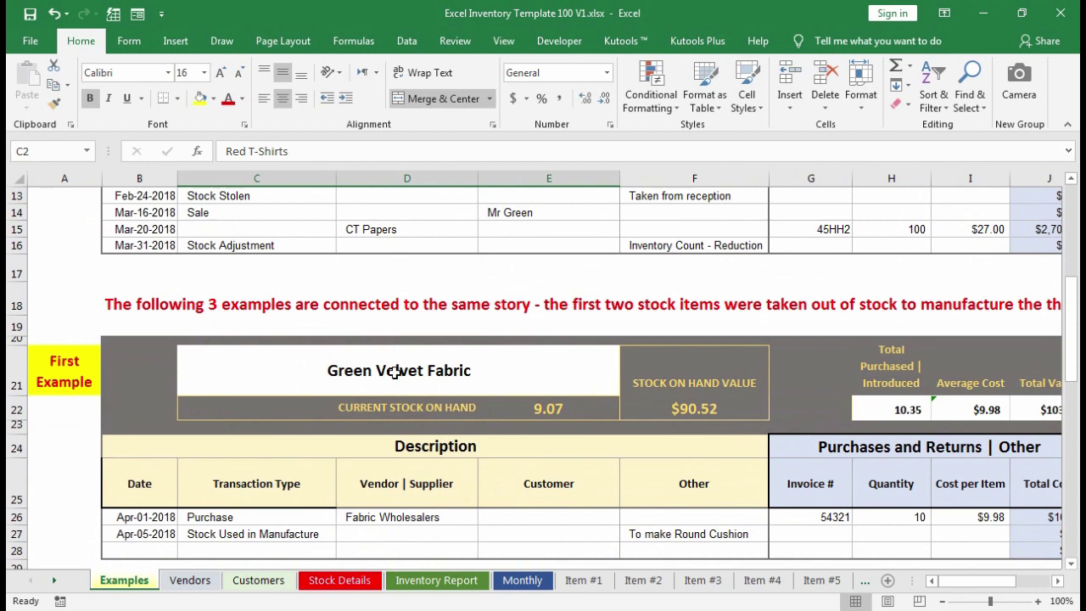
{"action": "scroll", "coordinate": [470, 424], "scroll_direction": "down", "scroll_amount": 1}
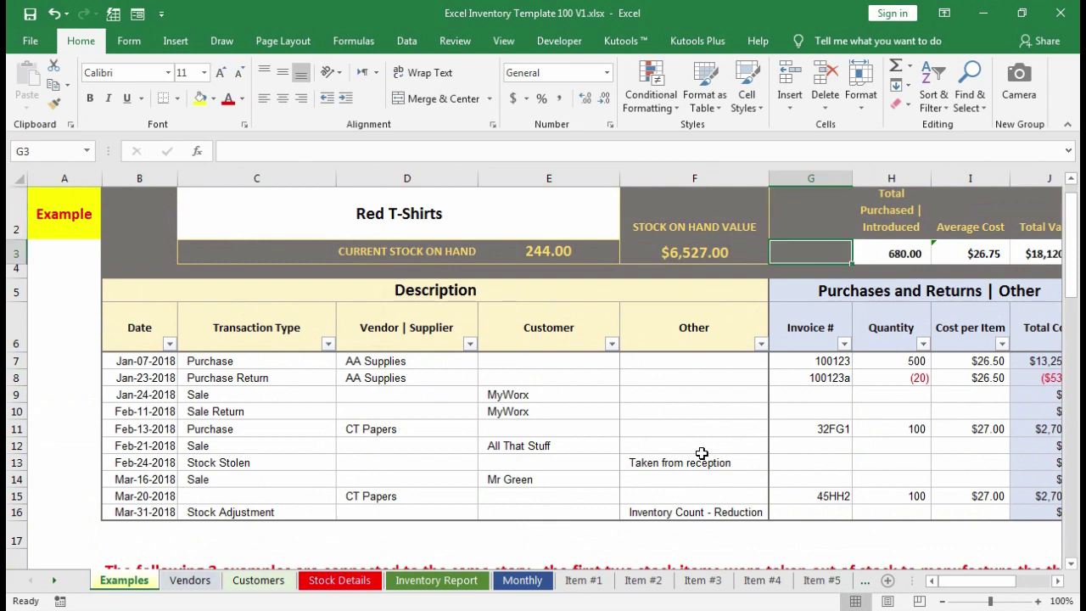
{"action": "scroll", "coordinate": [702, 455], "scroll_direction": "right", "scroll_amount": 1}
{"action": "key", "text": "ctrl+Down"}
{"action": "key", "text": "ctrl+Down"}
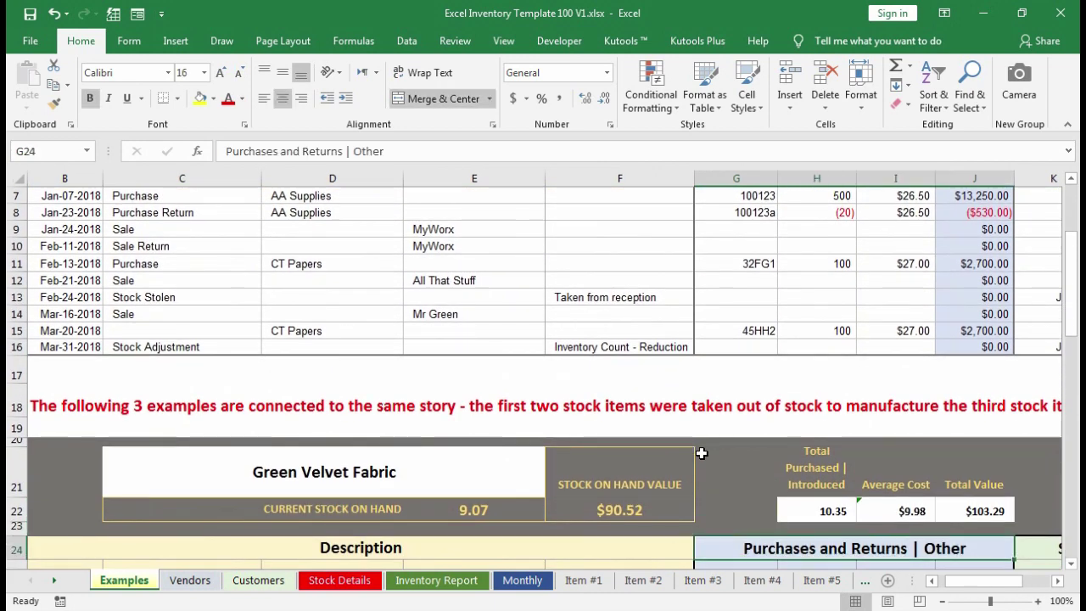
{"action": "key", "text": "ctrl+Down"}
{"action": "key", "text": "Down"}
{"action": "key", "text": "Down"}
{"action": "key", "text": "Right"}
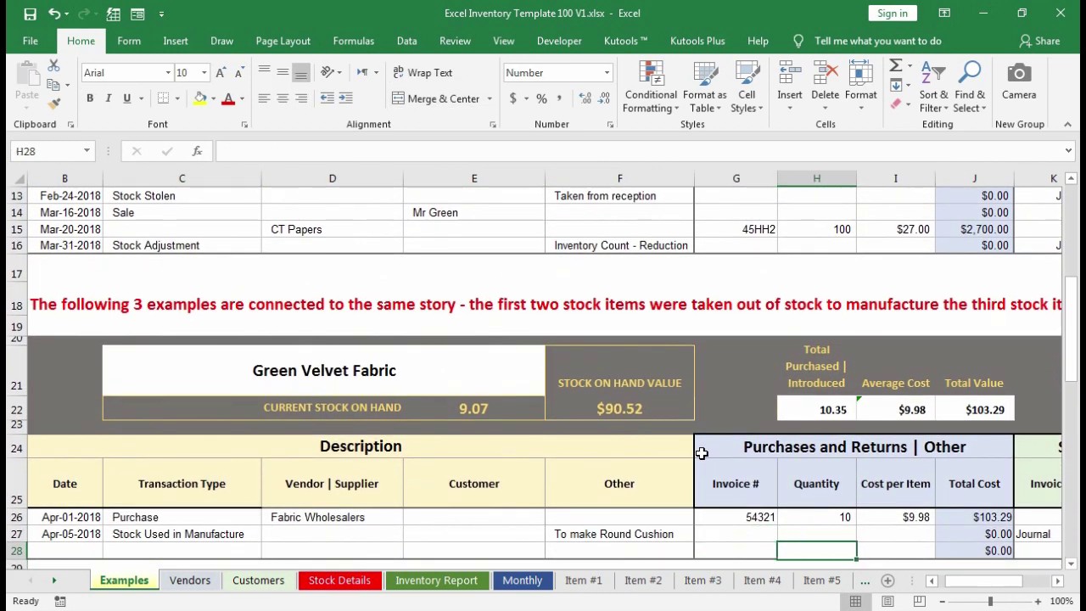
{"action": "scroll", "coordinate": [584, 295], "scroll_direction": "up", "scroll_amount": 3}
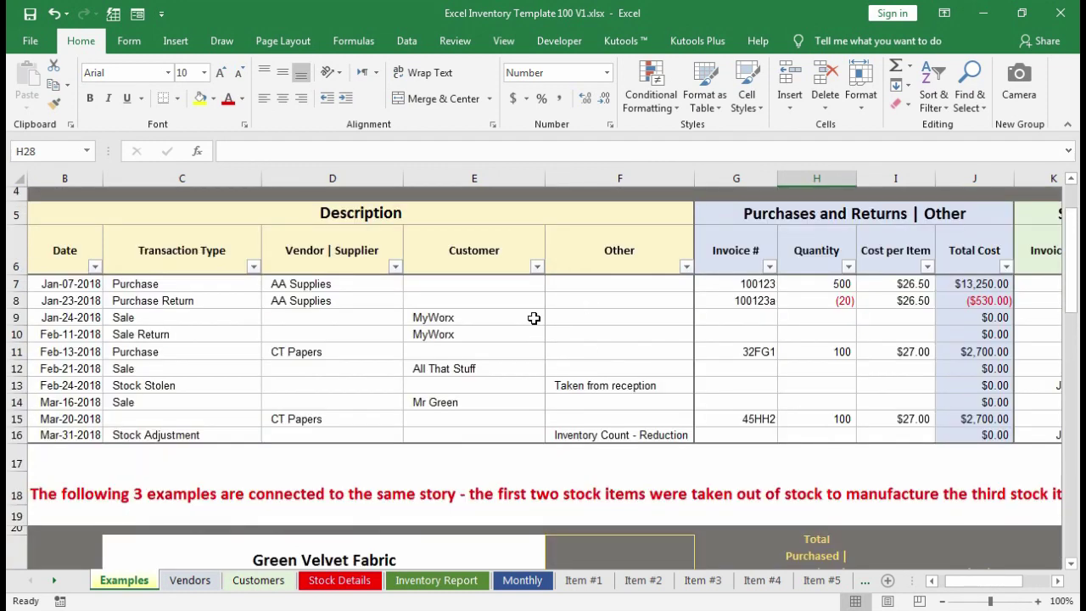
Review the Stock Stolen transaction type in C13 and continue through the example items as far as Zippers.
{"action": "double_click", "coordinate": [124, 579]}
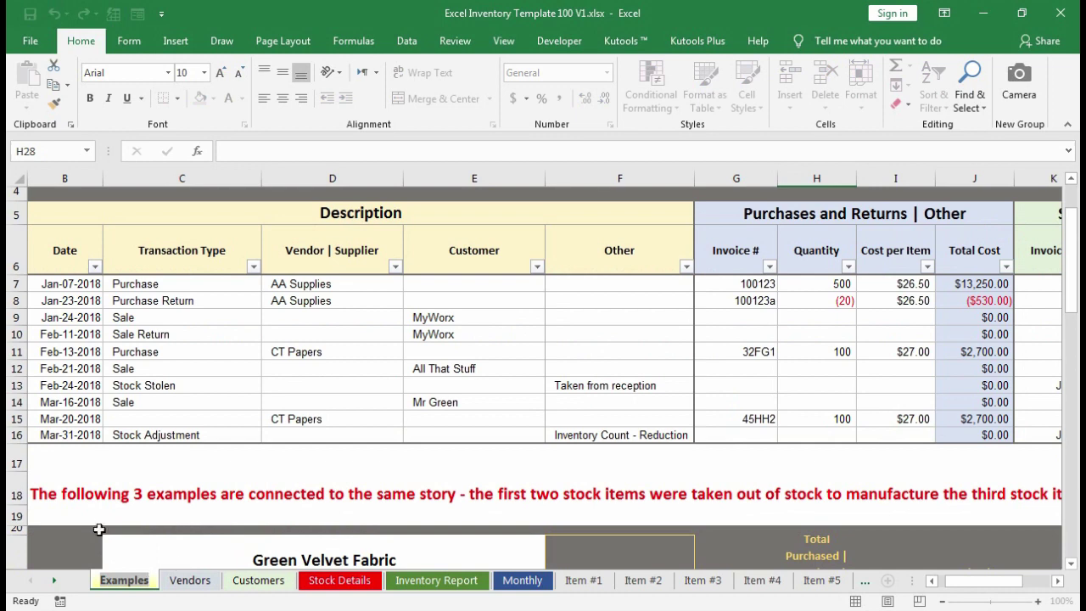
{"action": "left_click", "coordinate": [179, 381]}
{"action": "scroll", "coordinate": [182, 381], "scroll_direction": "up", "scroll_amount": 1}
{"action": "scroll", "coordinate": [264, 328], "scroll_direction": "down", "scroll_amount": 1}
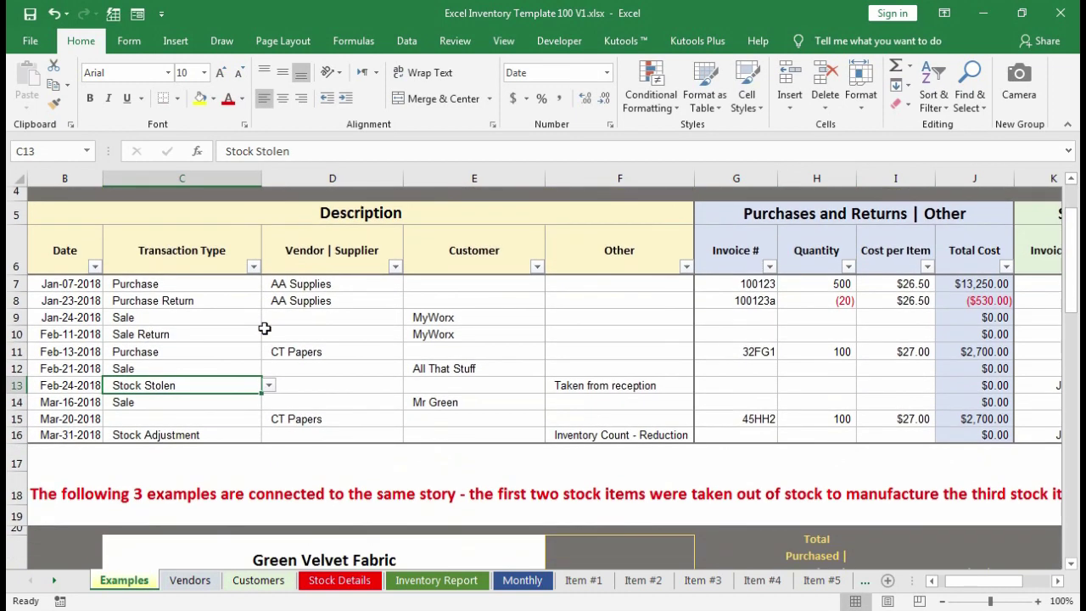
{"action": "scroll", "coordinate": [265, 328], "scroll_direction": "down", "scroll_amount": 2}
{"action": "scroll", "coordinate": [328, 377], "scroll_direction": "down", "scroll_amount": 3}
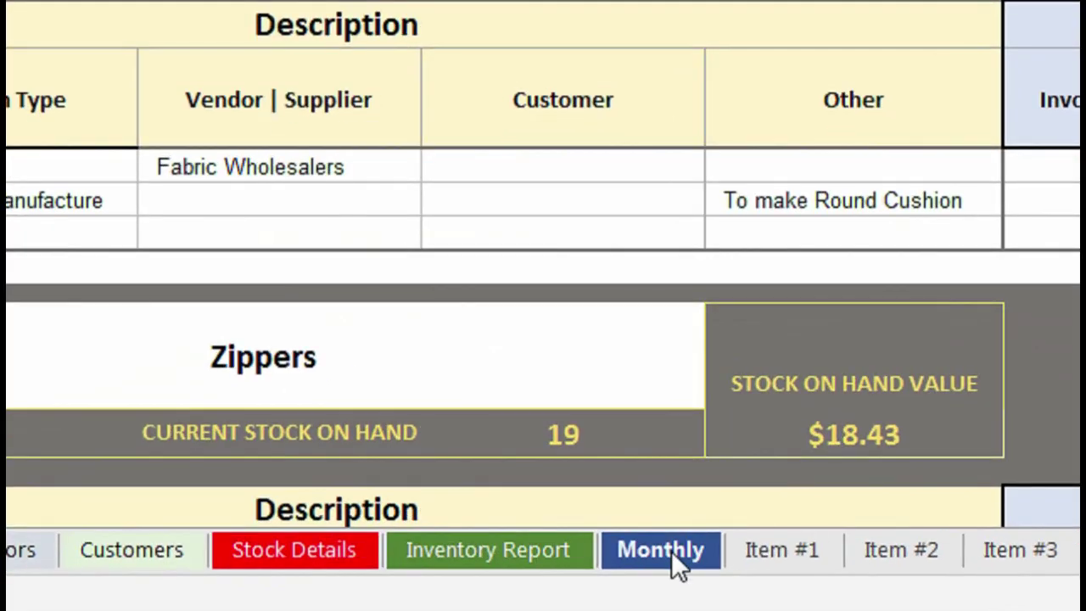
Open the Monthly sheet and inspect the 2018 Totals formula in C17 without changing it.
{"action": "left_click", "coordinate": [522, 582]}
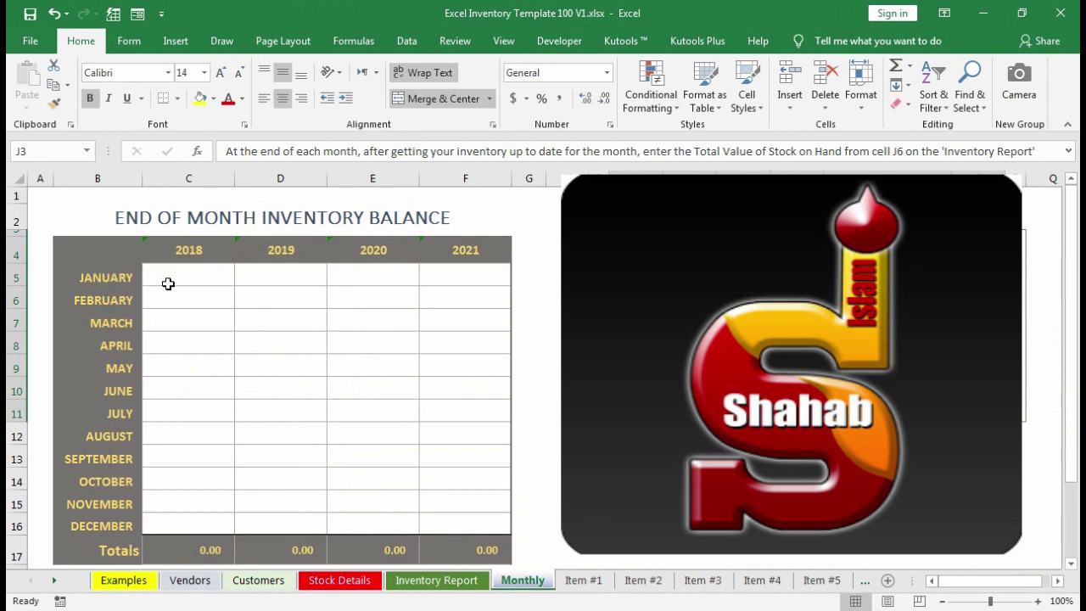
{"action": "left_click", "coordinate": [195, 539]}
{"action": "key", "text": "alt+equal"}
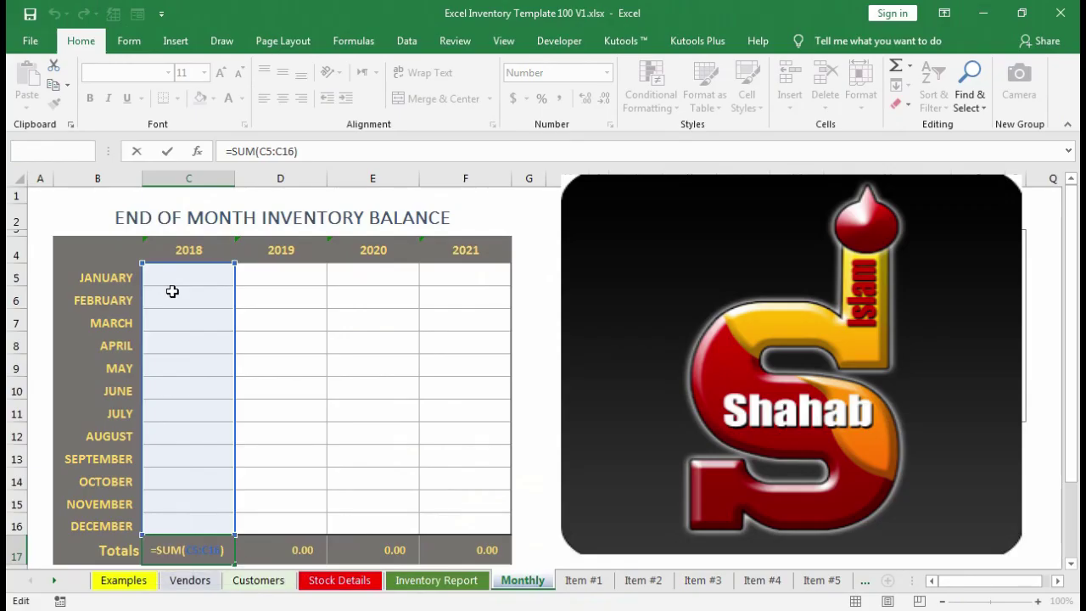
{"action": "key", "text": "Return"}
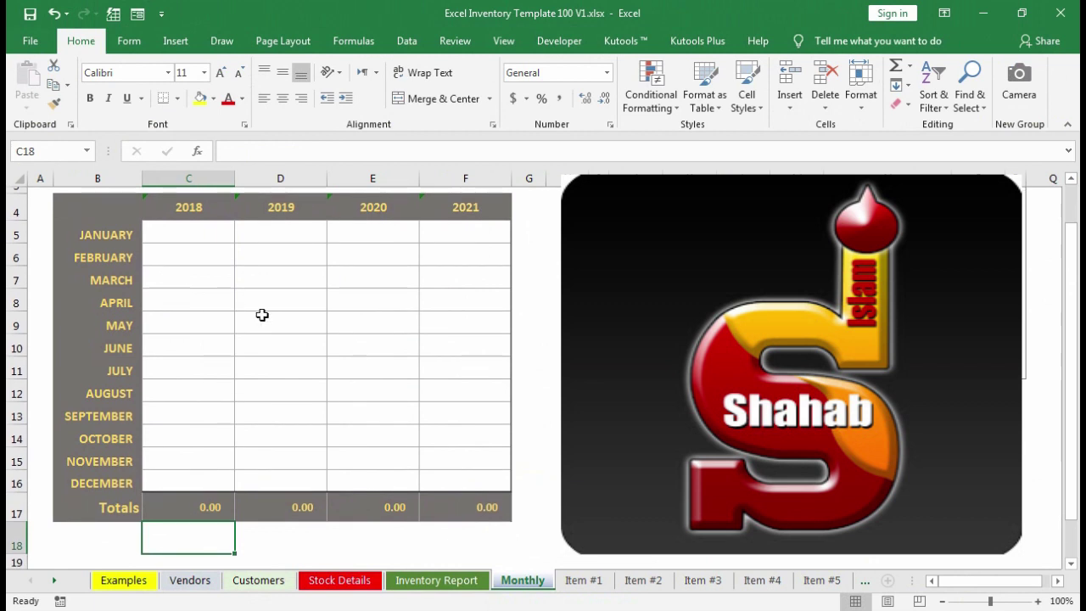
{"action": "scroll", "coordinate": [235, 304], "scroll_direction": "up", "scroll_amount": 1}
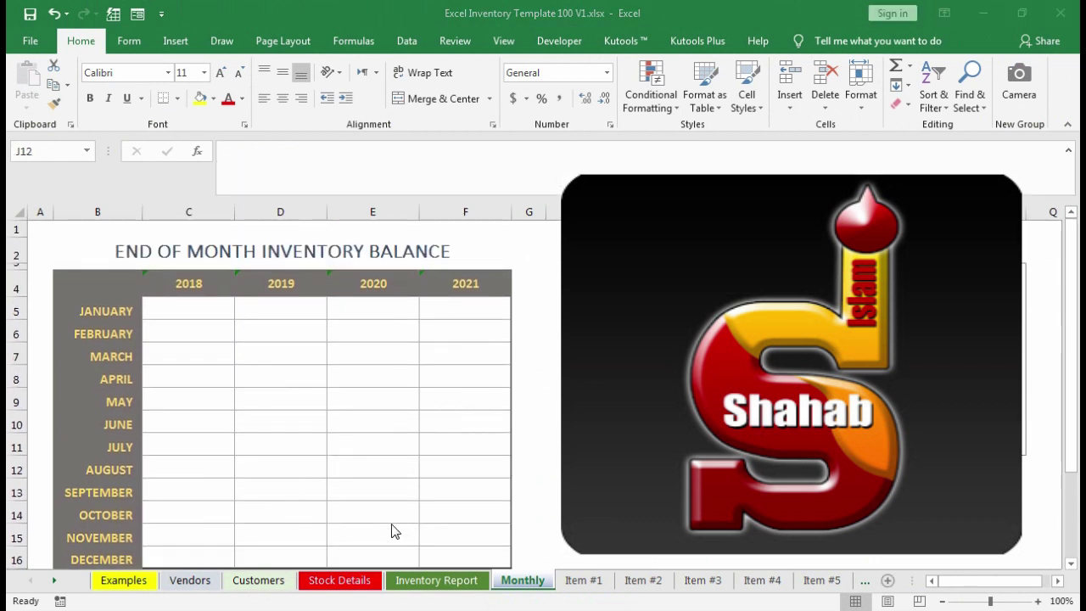
Open the Inventory Report sheet and check the stock item name link in B9, ending at the first item row in A7.
{"action": "left_click", "coordinate": [437, 581]}
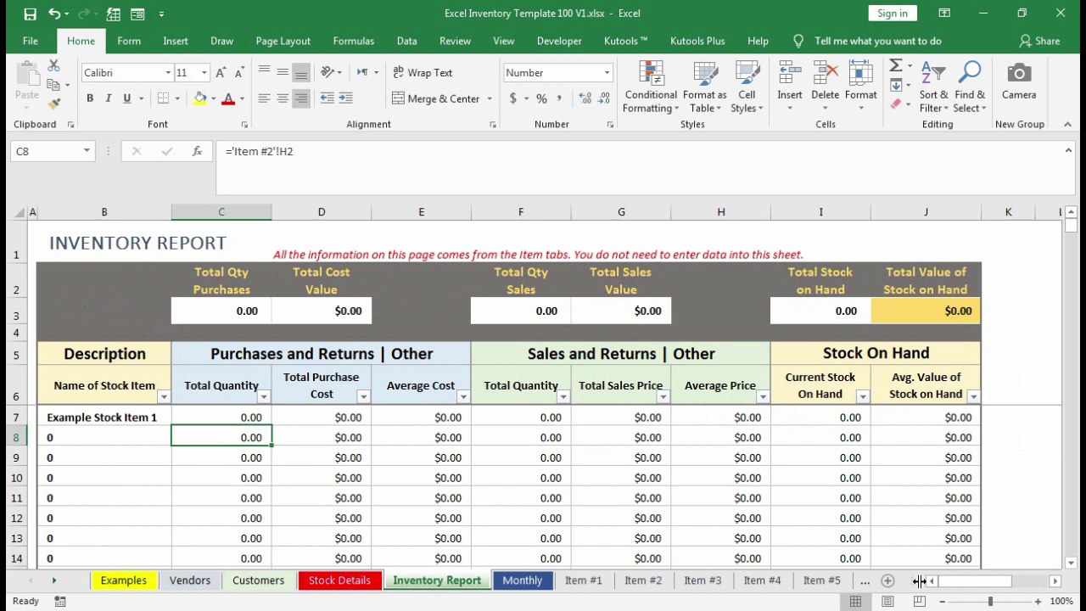
{"action": "left_click", "coordinate": [168, 451]}
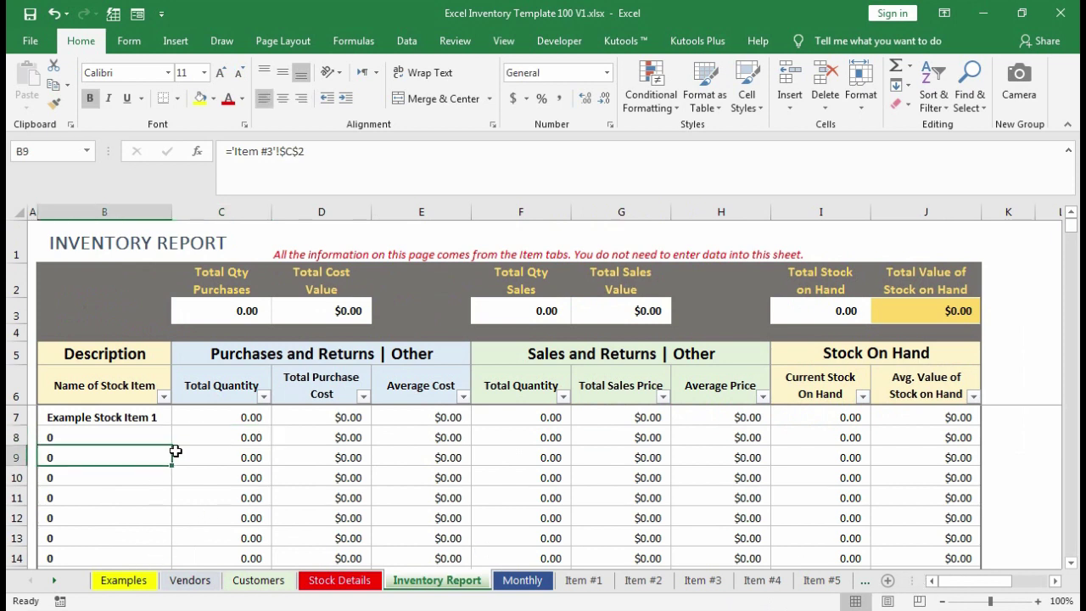
{"action": "key", "text": "Left"}
{"action": "key", "text": "Up"}
{"action": "key", "text": "Up"}
{"action": "key", "text": "Up"}
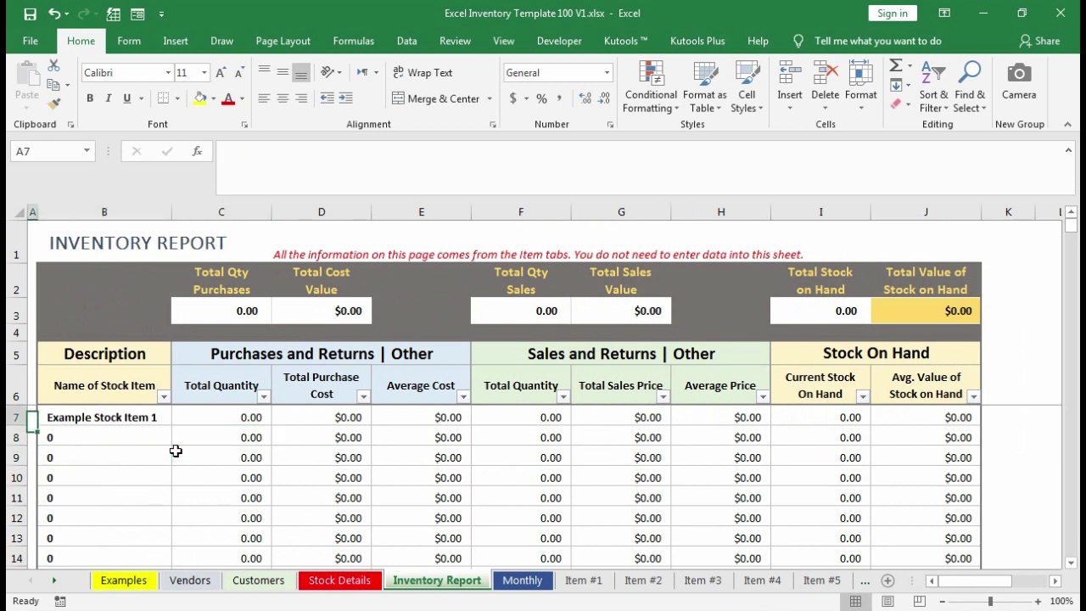
Go across the report's Purchases and Returns, Sales and Returns, and Stock On Hand headings and back to Description.
{"action": "key", "text": "Right"}
{"action": "key", "text": "Right"}
{"action": "key", "text": "Up"}
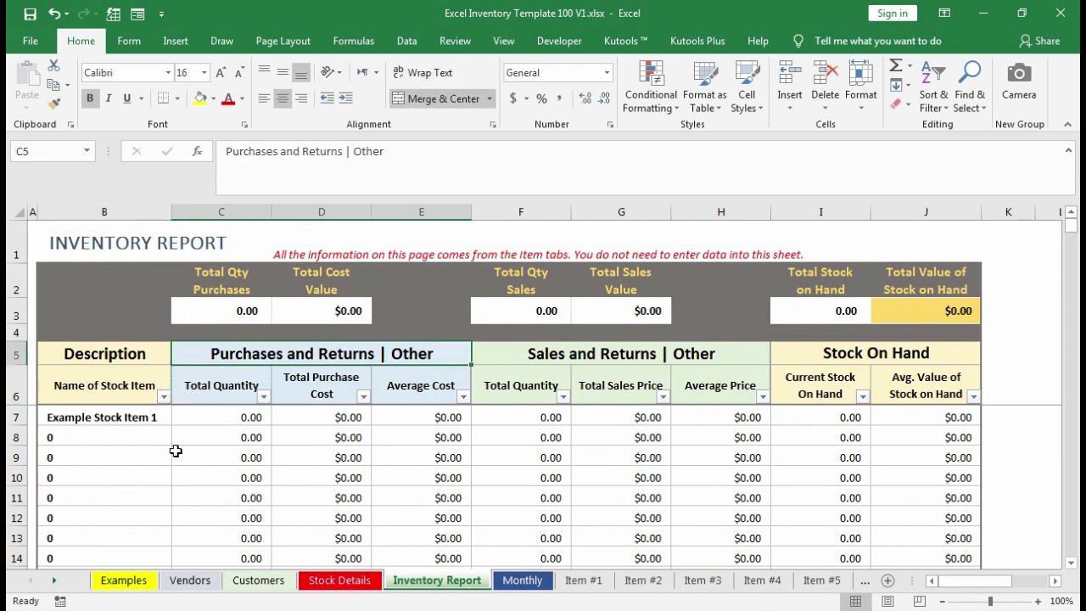
{"action": "key", "text": "Right"}
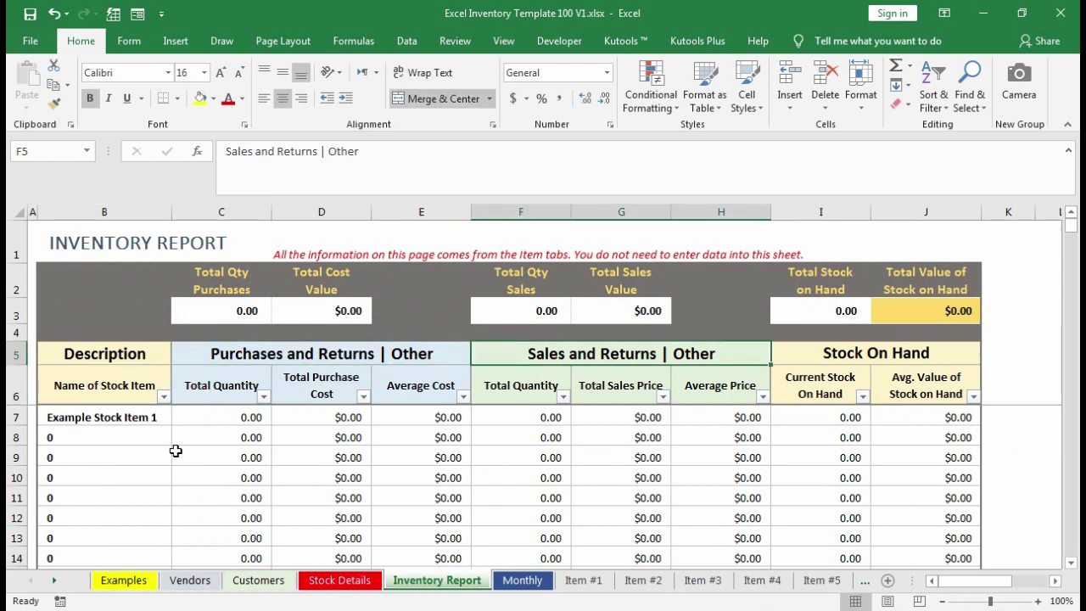
{"action": "key", "text": "Right"}
{"action": "key", "text": "Left"}
{"action": "key", "text": "Left"}
{"action": "key", "text": "Left"}
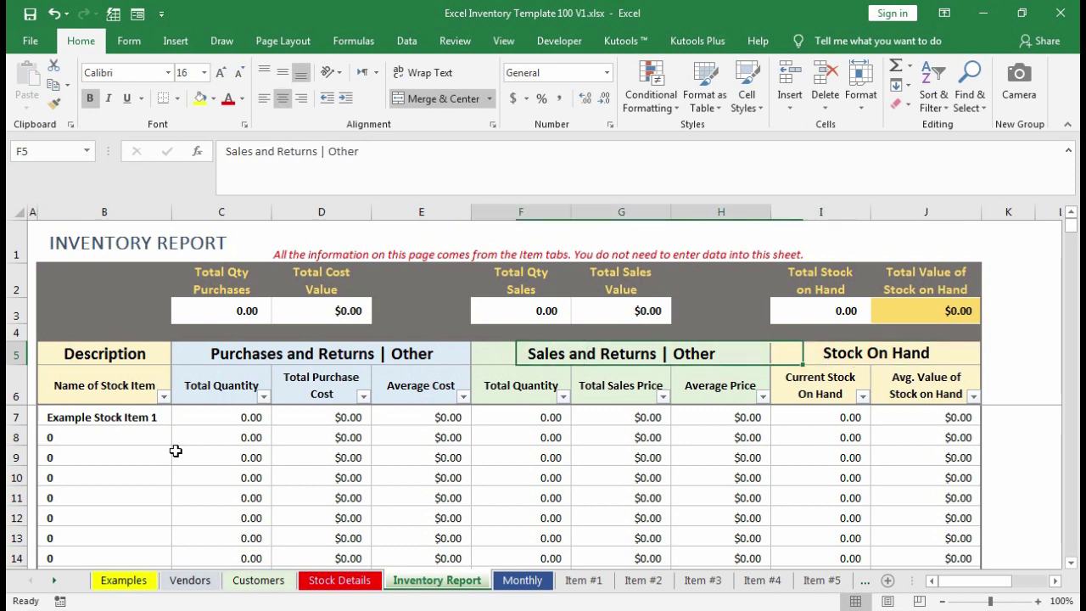
Inspect the formula behind the first stock item name in B7 and open the Item #1 sheet it refers to.
{"action": "key", "text": "Down"}
{"action": "key", "text": "Down"}
{"action": "key", "text": "Down"}
{"action": "key", "text": "Up"}
{"action": "key", "text": "F2"}
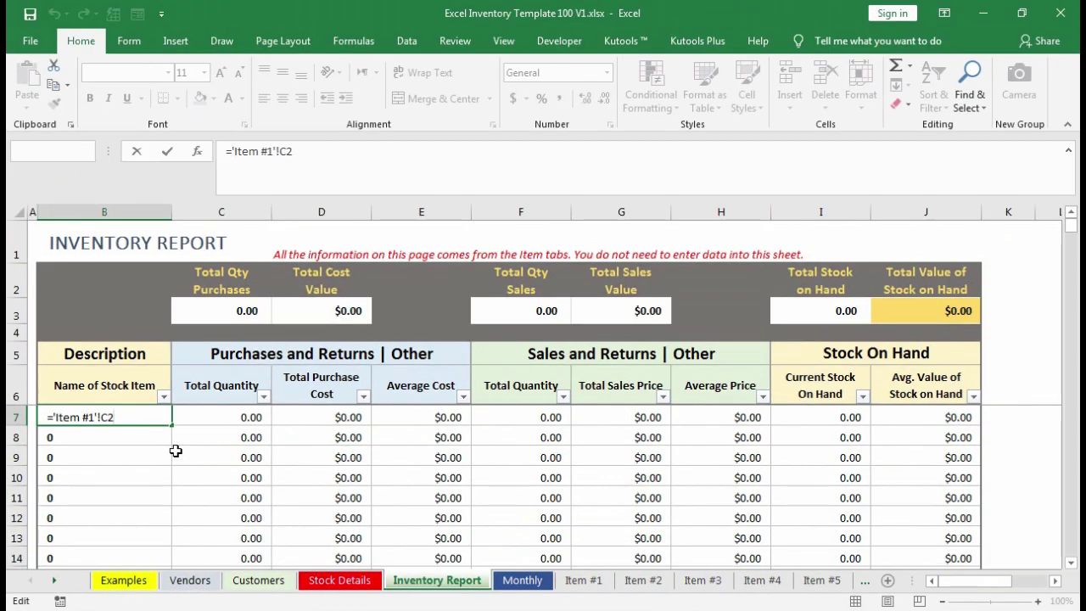
{"action": "key", "text": "Return"}
{"action": "left_click", "coordinate": [584, 581]}
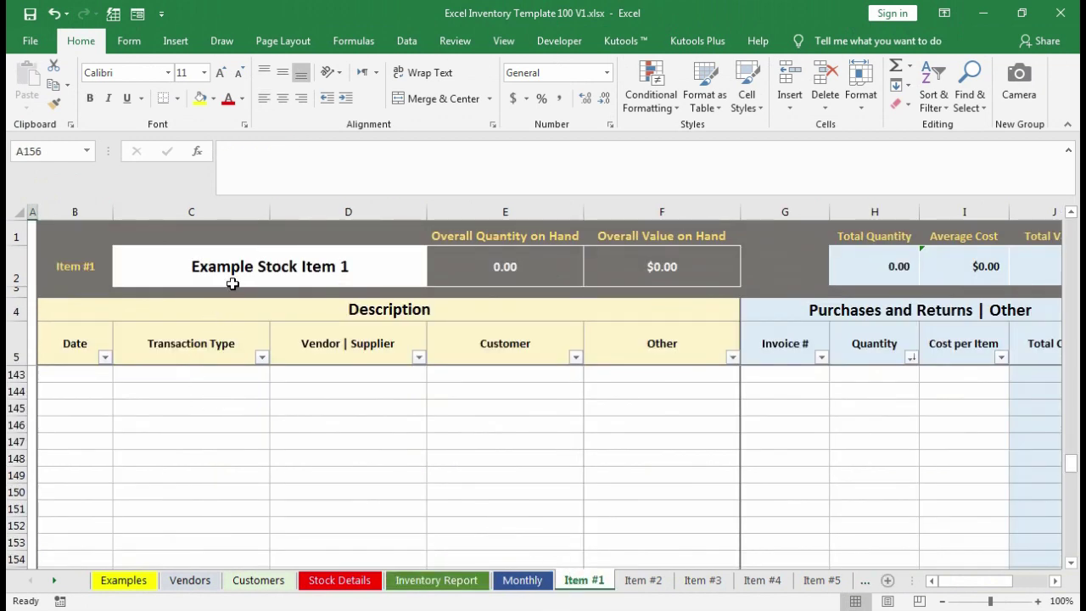
Check the stock name on the Item #1 sheet and inspect the linked formula in B7 of the Inventory Report without changing it.
{"action": "left_click", "coordinate": [303, 266]}
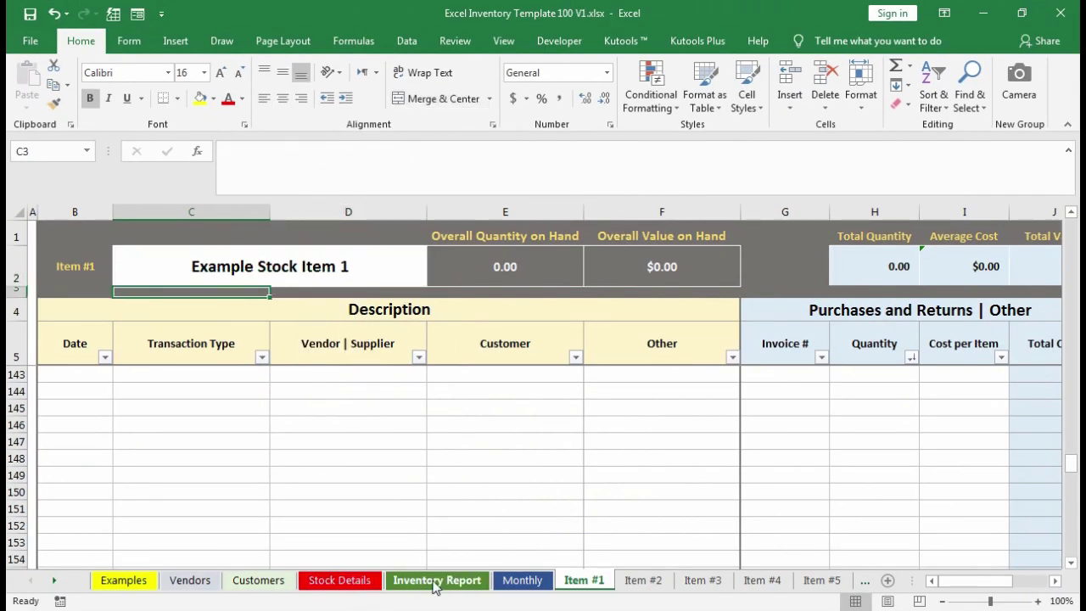
{"action": "left_click", "coordinate": [436, 582]}
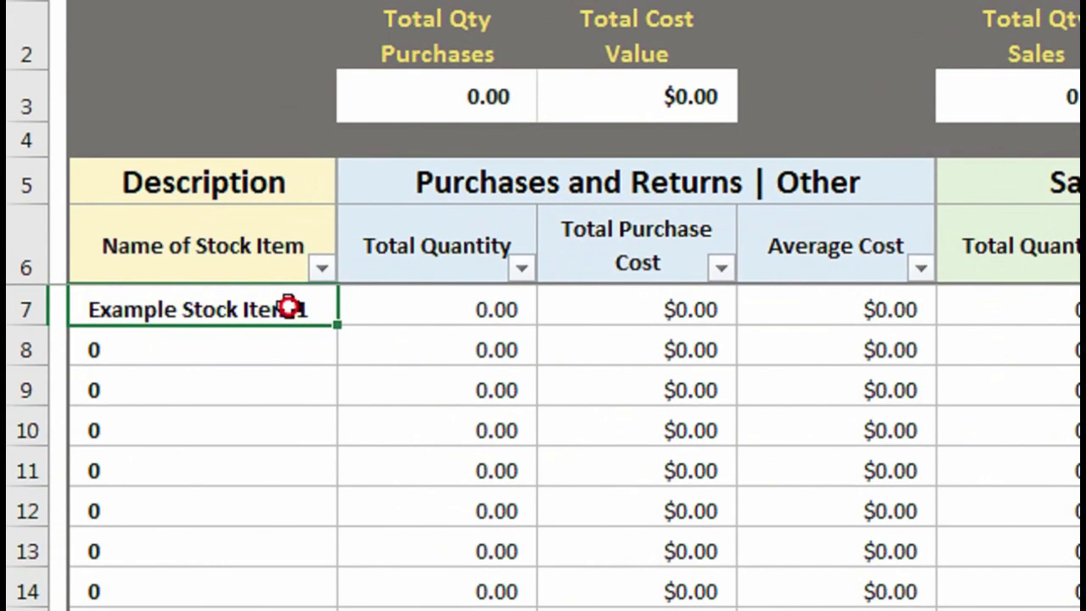
{"action": "double_click", "coordinate": [148, 416]}
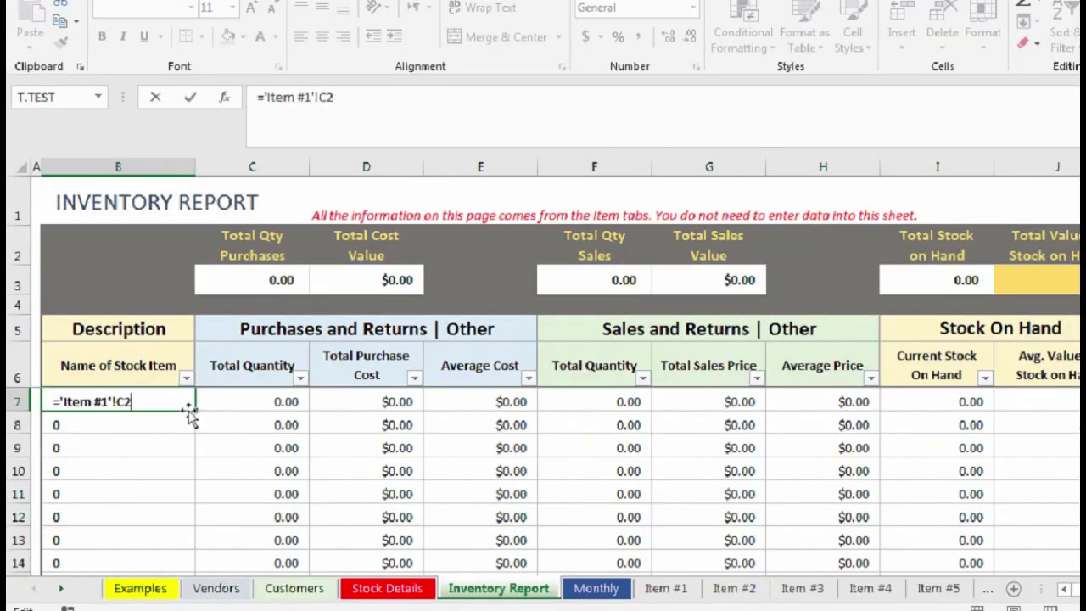
{"action": "key", "text": "Return"}
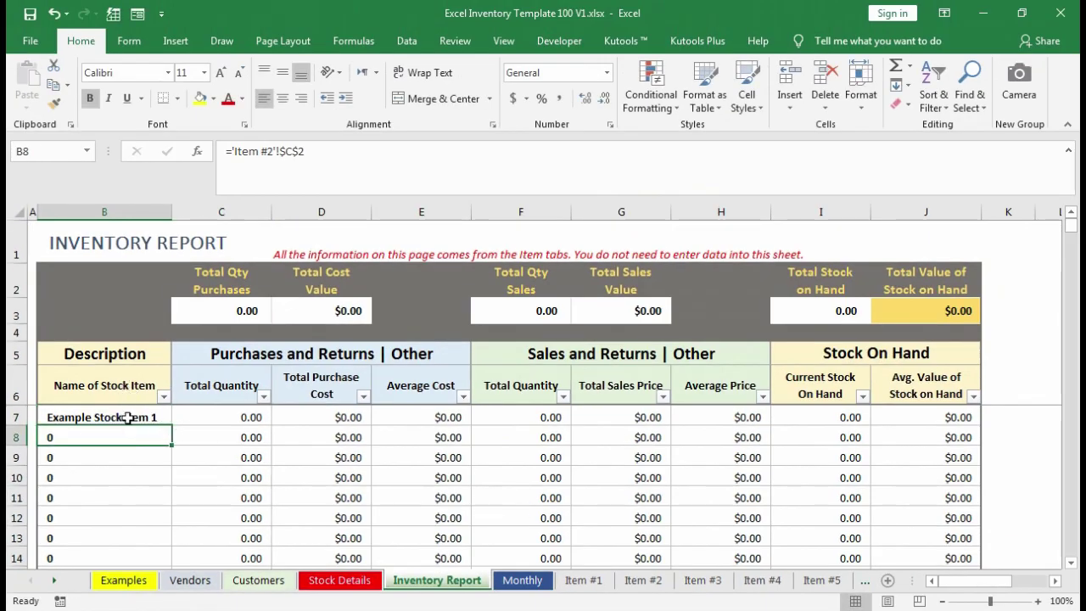
Compare the report's second stock item name with its source in C2 on the Item #2 sheet, ending back on the Inventory Report.
{"action": "double_click", "coordinate": [628, 580]}
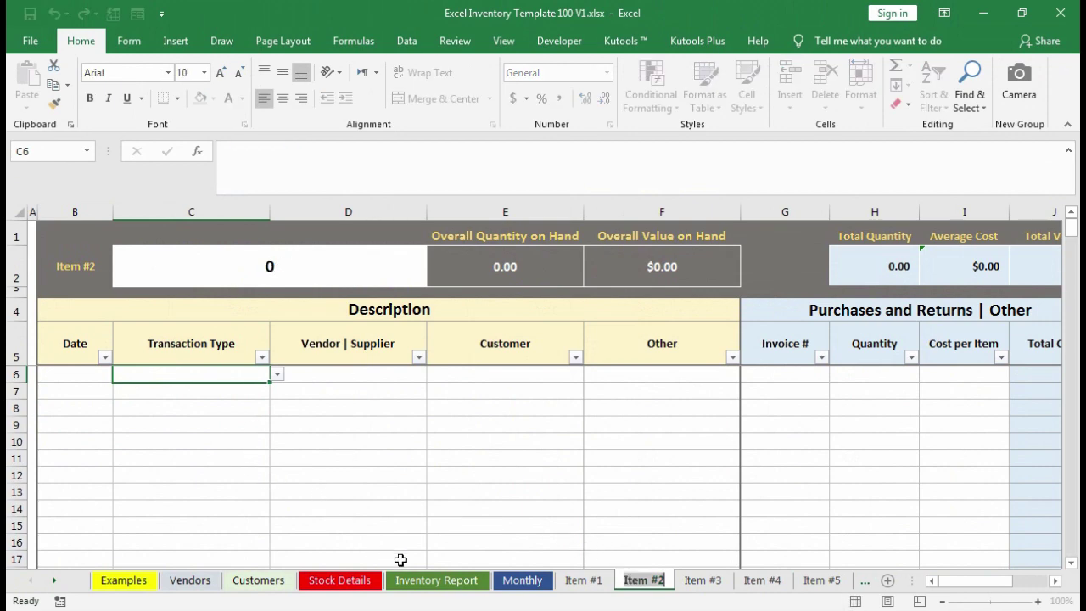
{"action": "left_click", "coordinate": [436, 581]}
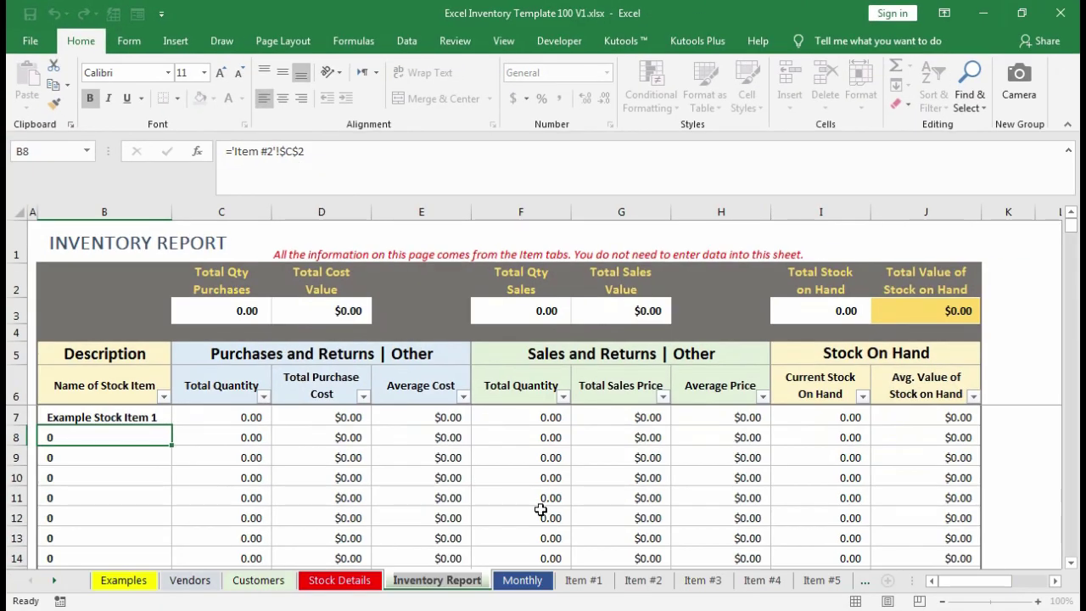
{"action": "left_click", "coordinate": [643, 581]}
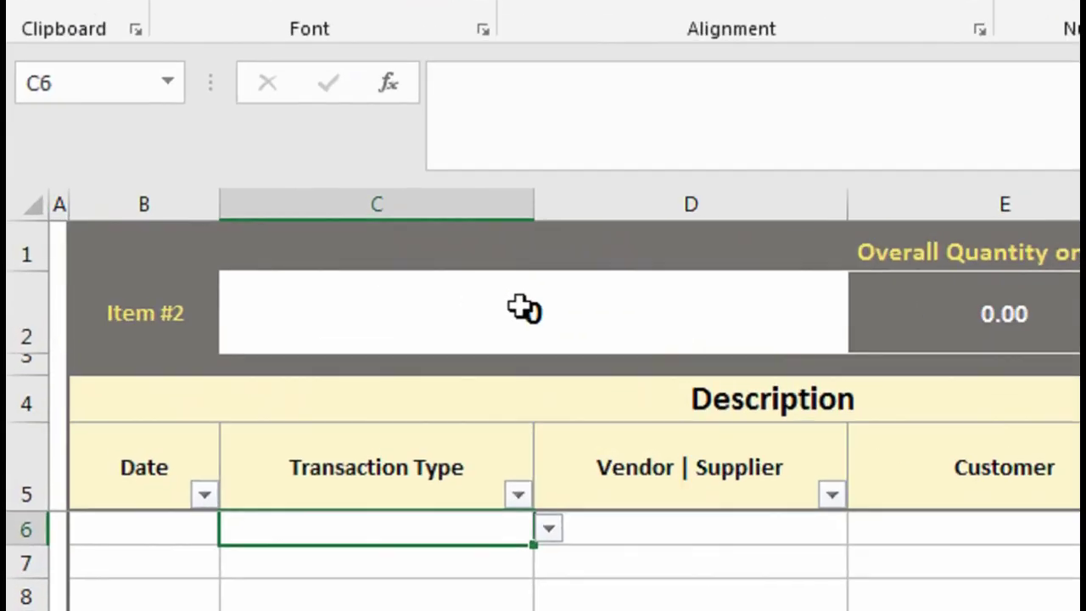
{"action": "left_click", "coordinate": [263, 262]}
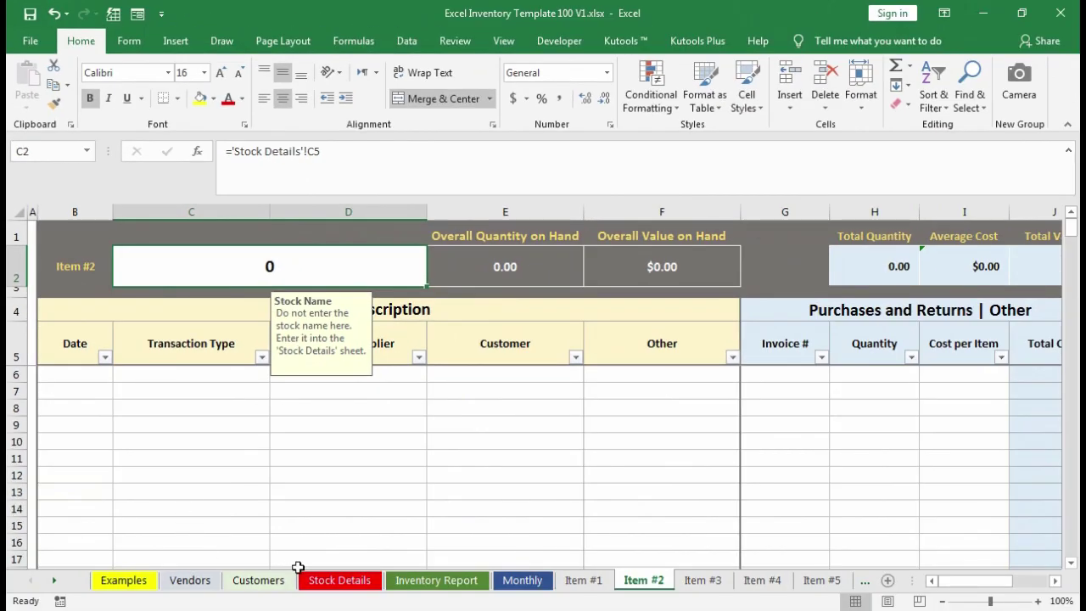
{"action": "left_click", "coordinate": [434, 583]}
{"action": "left_click", "coordinate": [123, 452]}
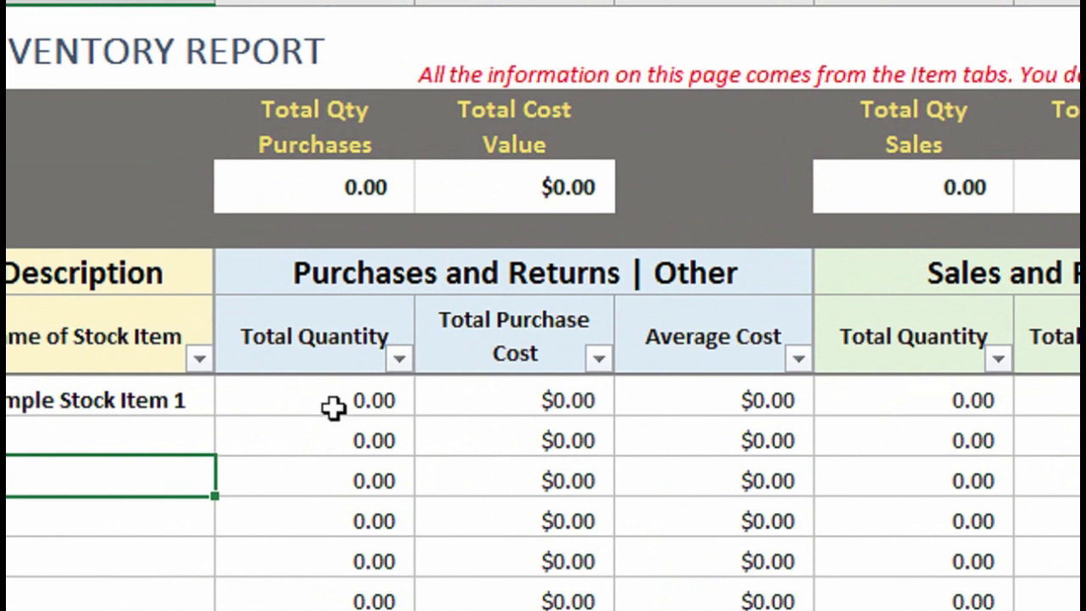
Trace the first item's purchase Total Quantity in C7 to H2 on the Item #1 sheet and recheck the report formula.
{"action": "left_click", "coordinate": [328, 395]}
{"action": "double_click", "coordinate": [330, 389]}
{"action": "left_click", "coordinate": [339, 392]}
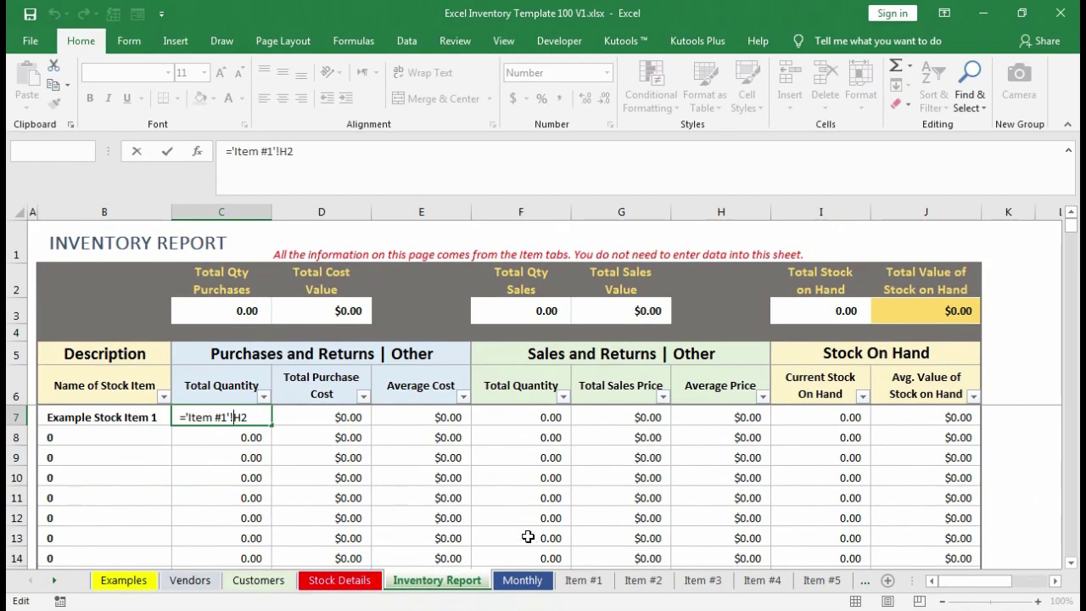
{"action": "key", "text": "Escape"}
{"action": "left_click", "coordinate": [584, 581]}
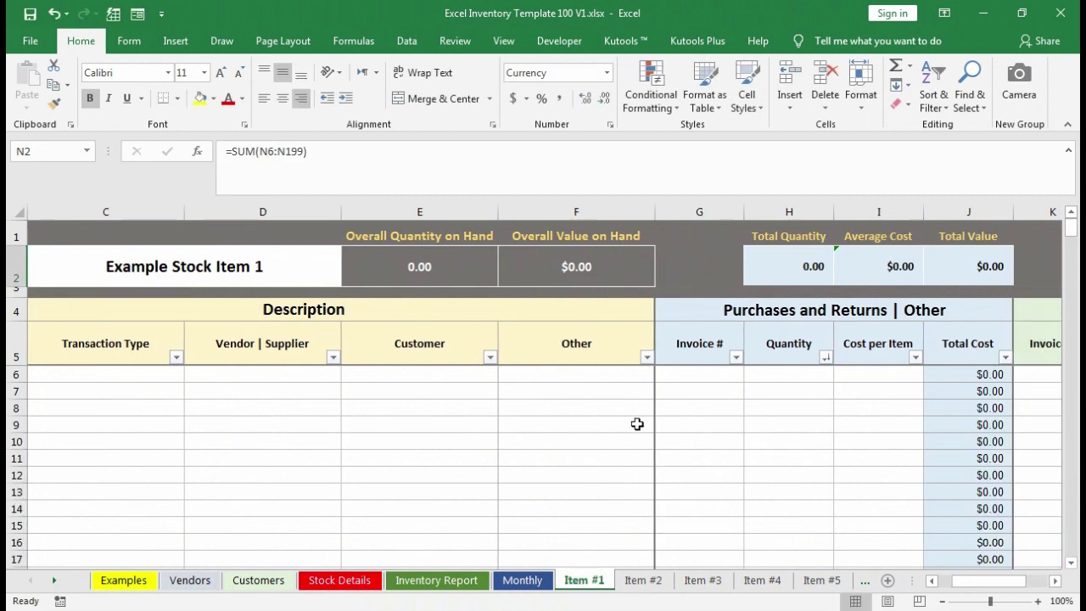
{"action": "left_click", "coordinate": [774, 268]}
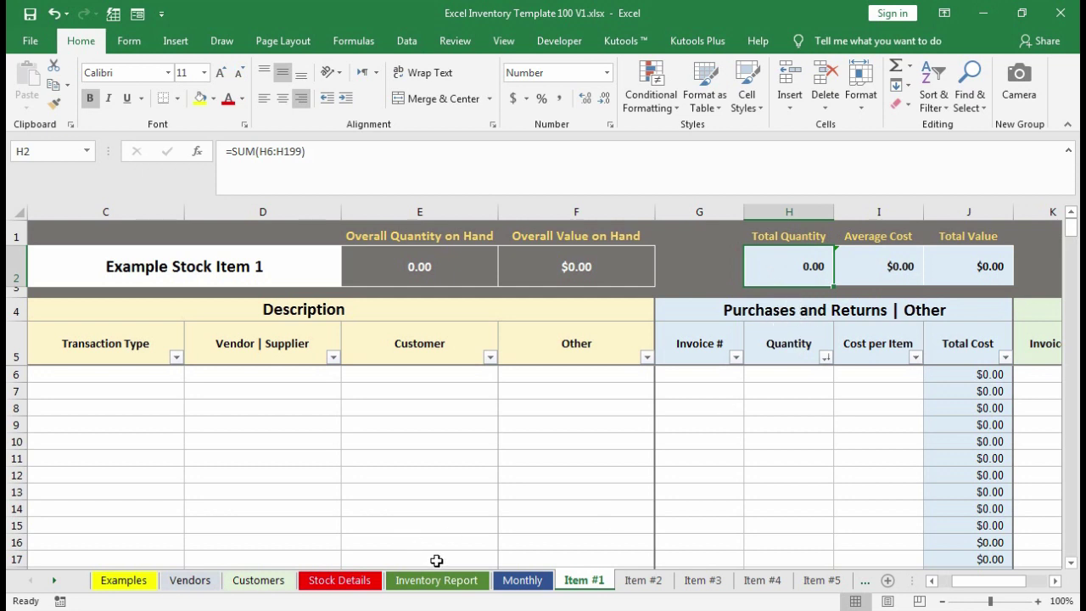
{"action": "left_click", "coordinate": [443, 582]}
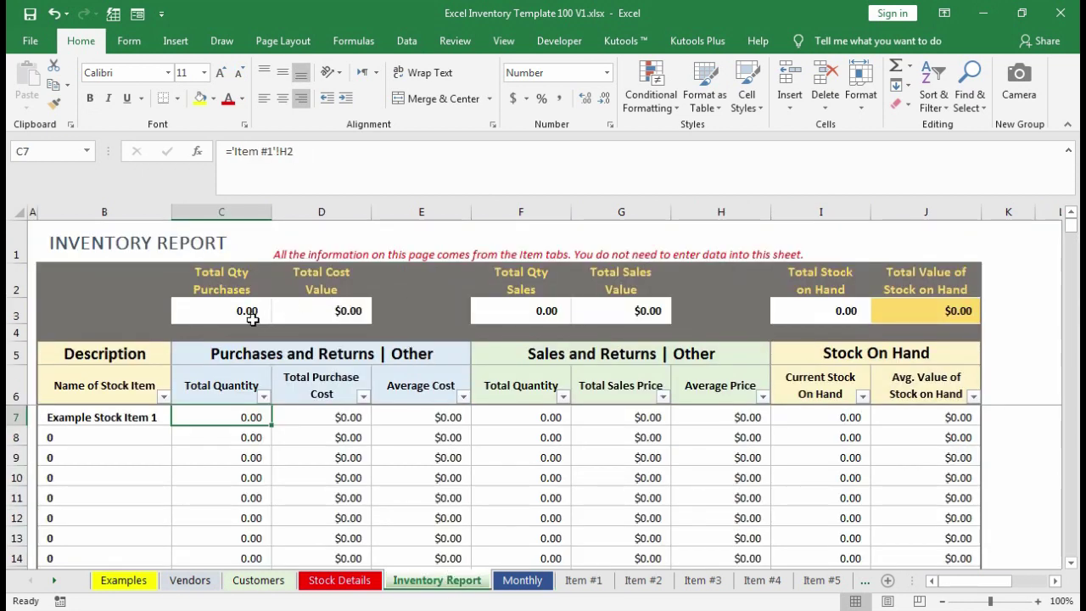
{"action": "double_click", "coordinate": [258, 413]}
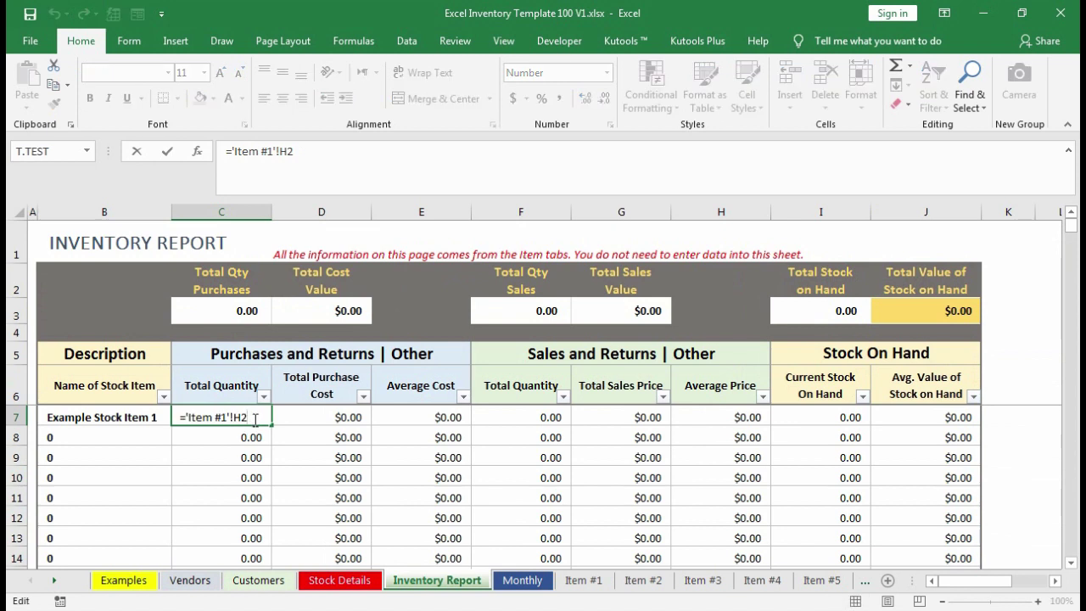
{"action": "key", "text": "Return"}
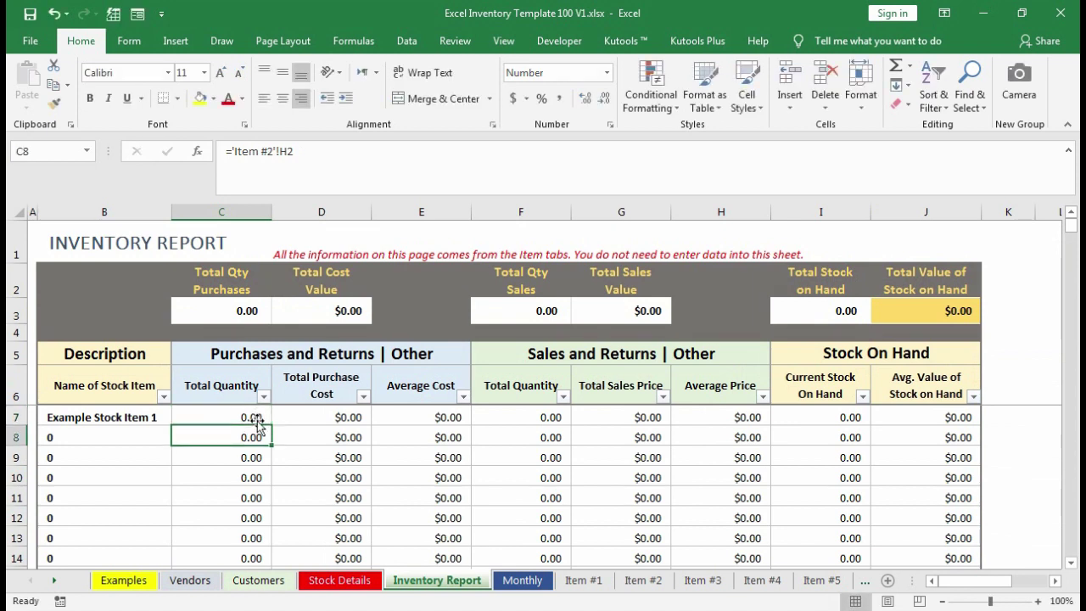
Trace the first item's Total Purchase Cost in D7 to J2 on the Item #1 sheet and recheck the report formula.
{"action": "left_click", "coordinate": [292, 418]}
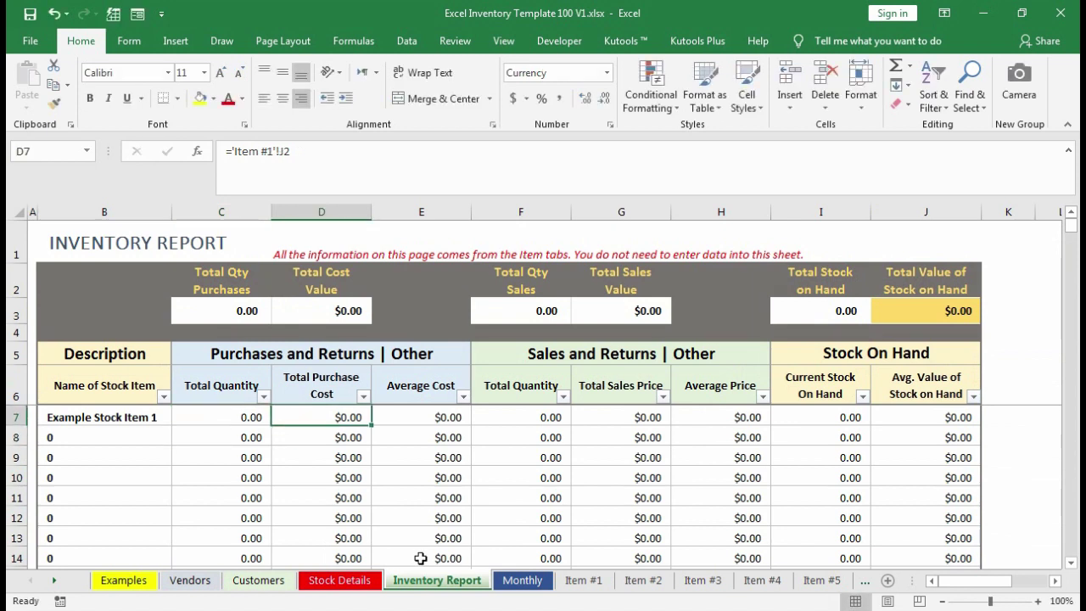
{"action": "left_click", "coordinate": [582, 580]}
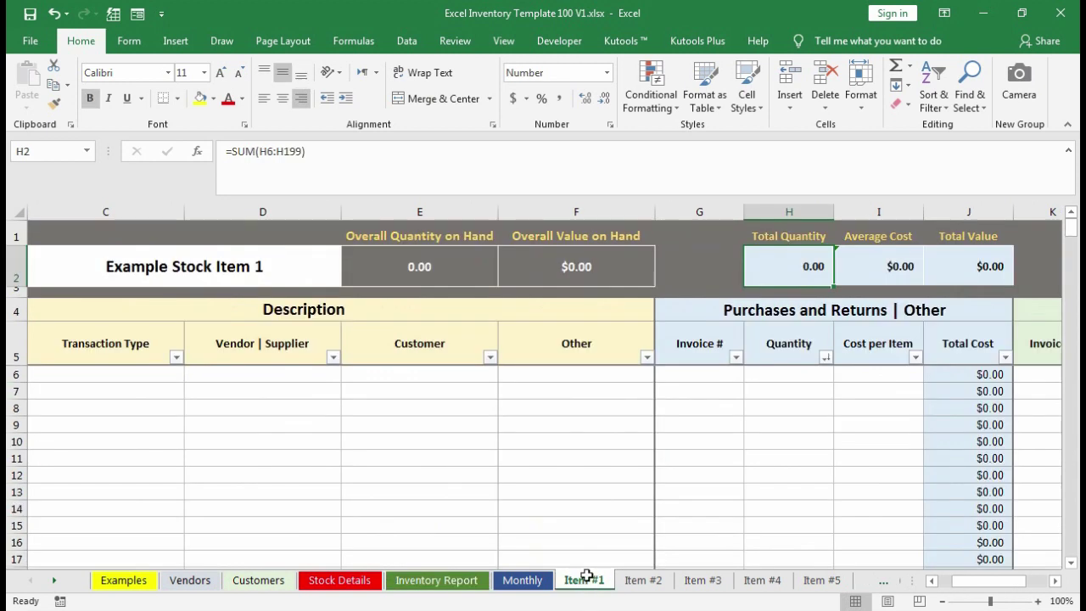
{"action": "left_click", "coordinate": [951, 265]}
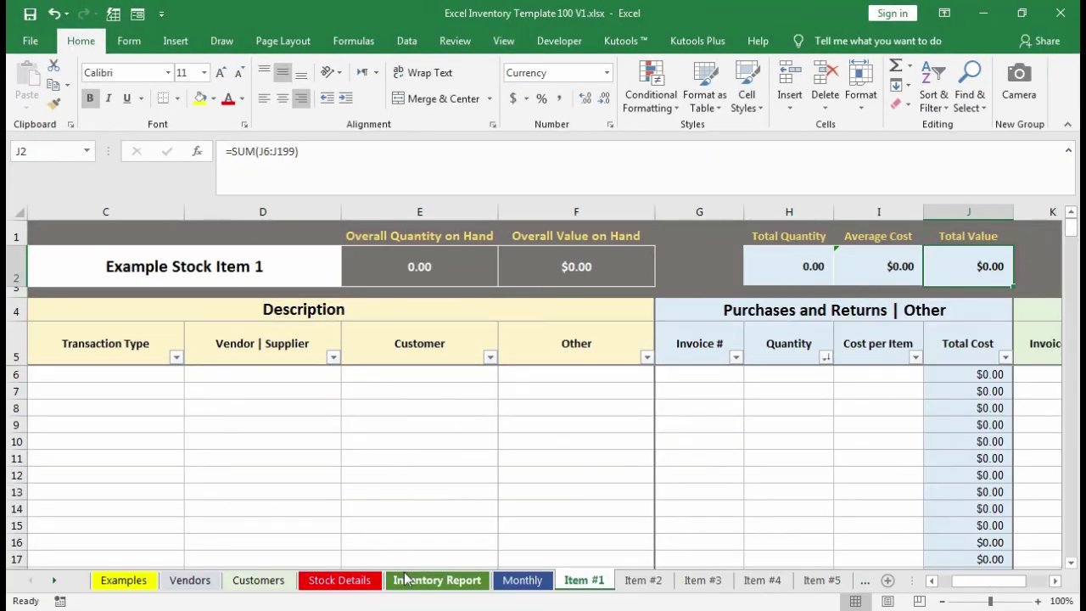
{"action": "left_click", "coordinate": [416, 579]}
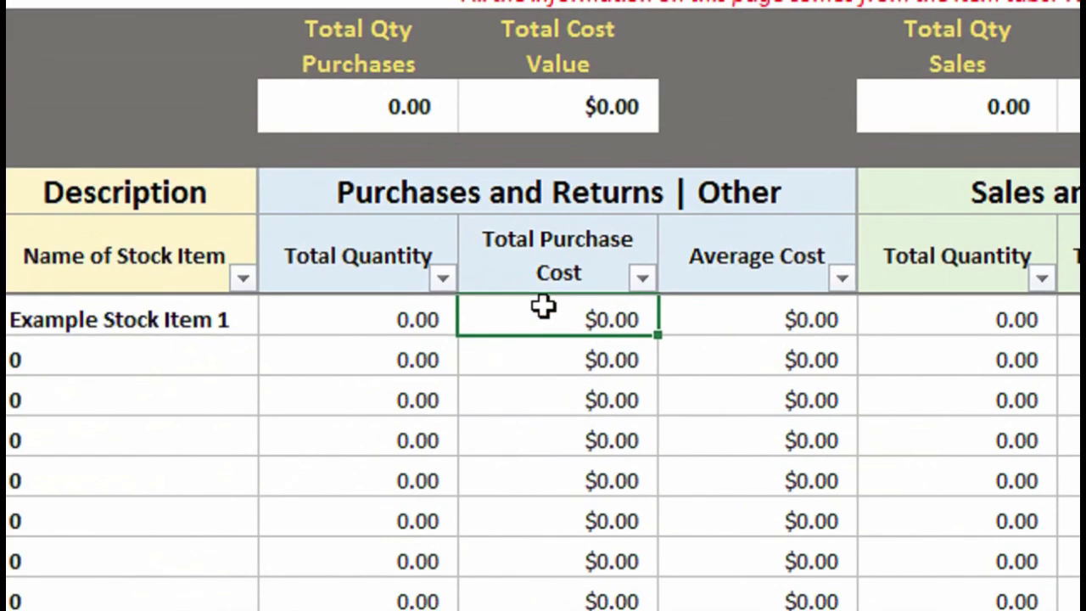
{"action": "double_click", "coordinate": [313, 410]}
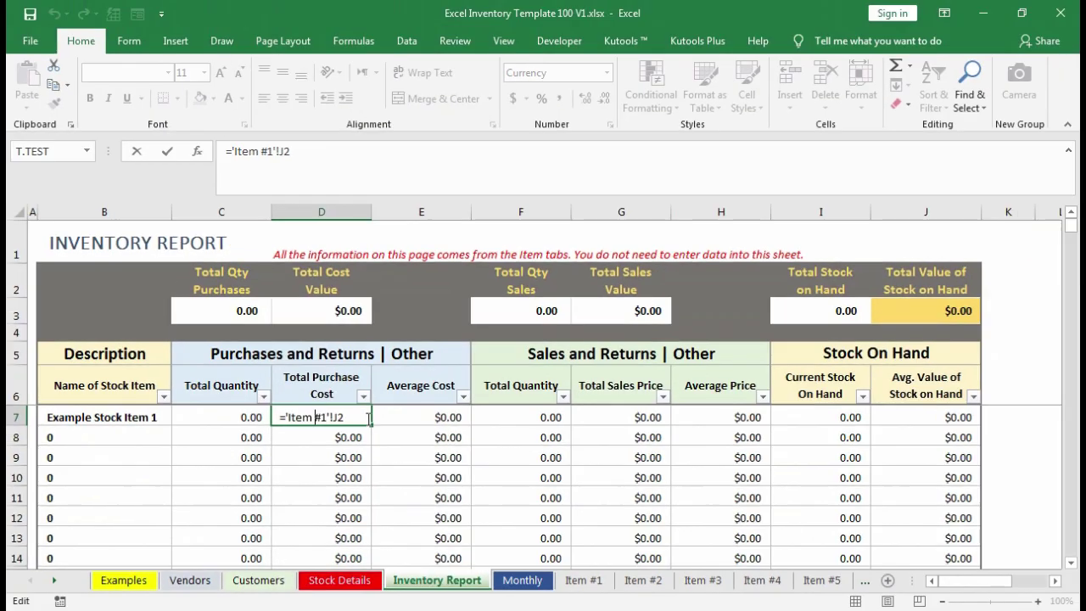
{"action": "key", "text": "Return"}
Trace the first item's Average Cost in E7 to the formula in I2 on the Item #1 sheet and recheck the report link.
{"action": "left_click", "coordinate": [692, 321]}
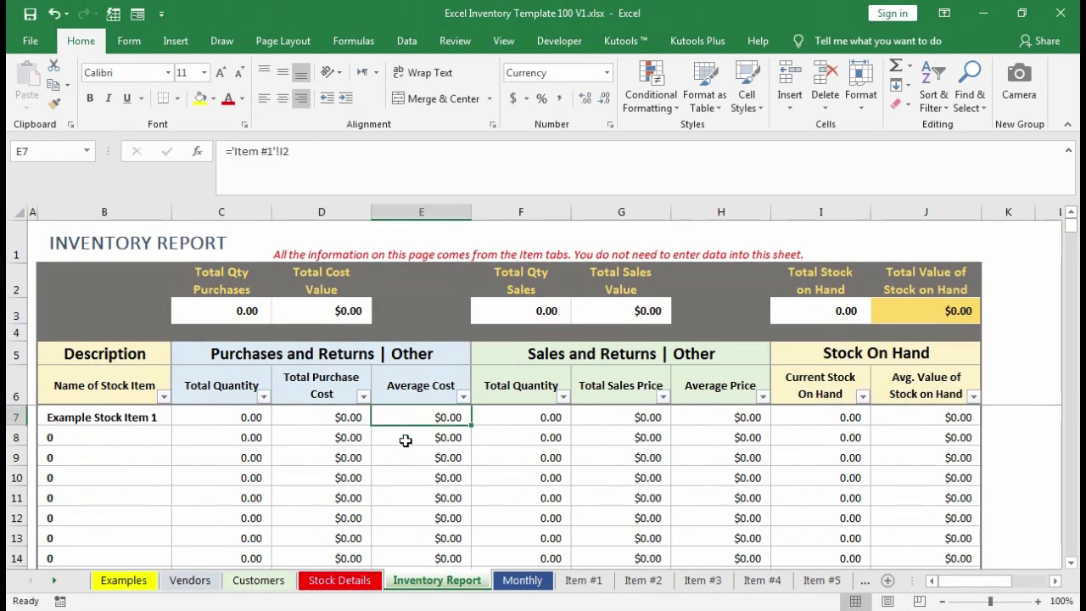
{"action": "left_click", "coordinate": [586, 580]}
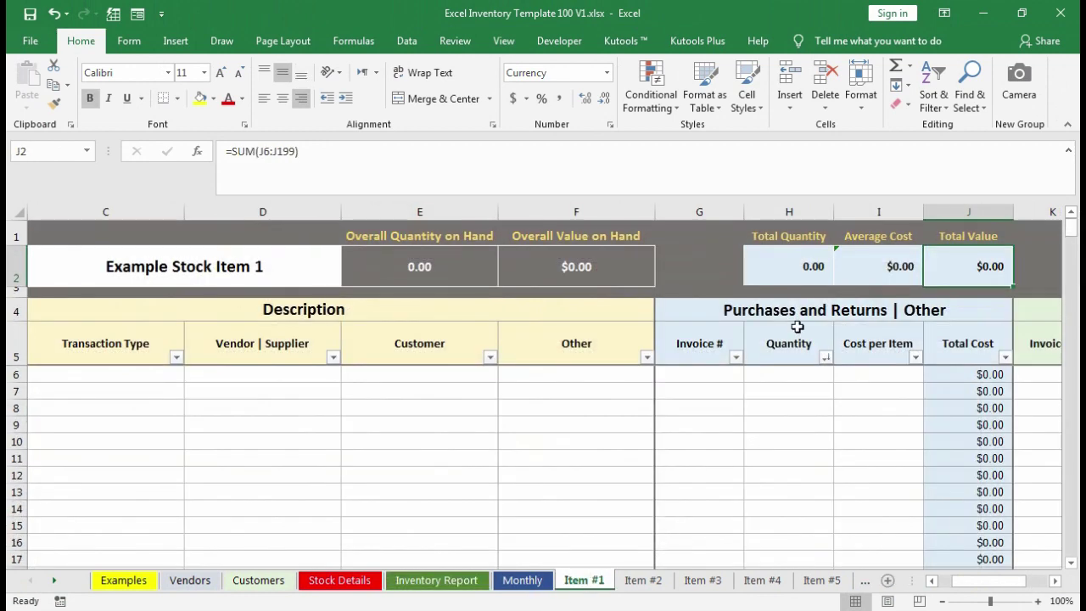
{"action": "double_click", "coordinate": [862, 275]}
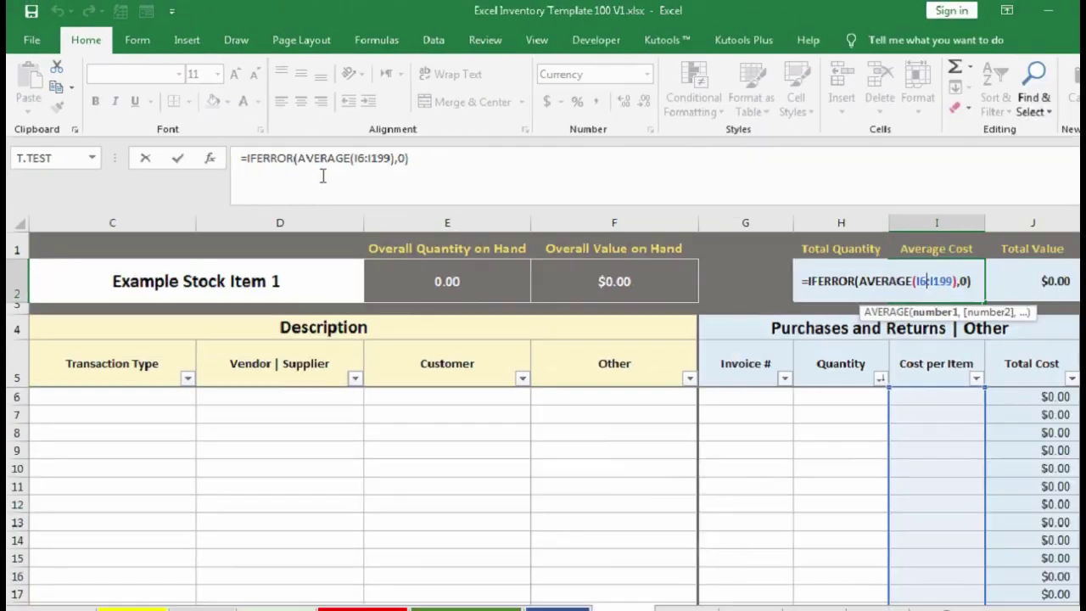
{"action": "key", "text": "Return"}
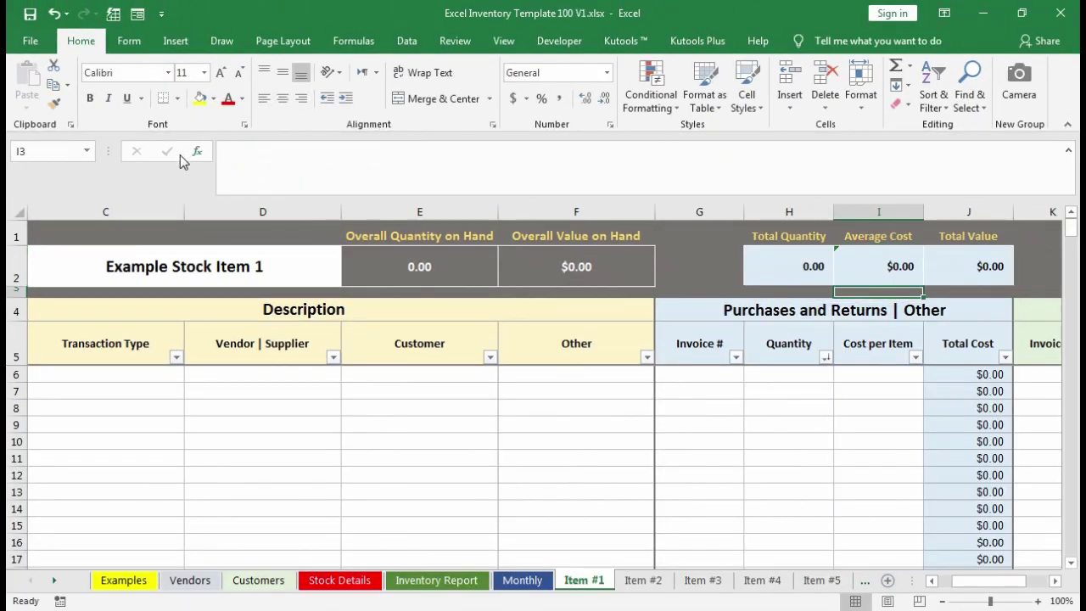
{"action": "left_click", "coordinate": [427, 584]}
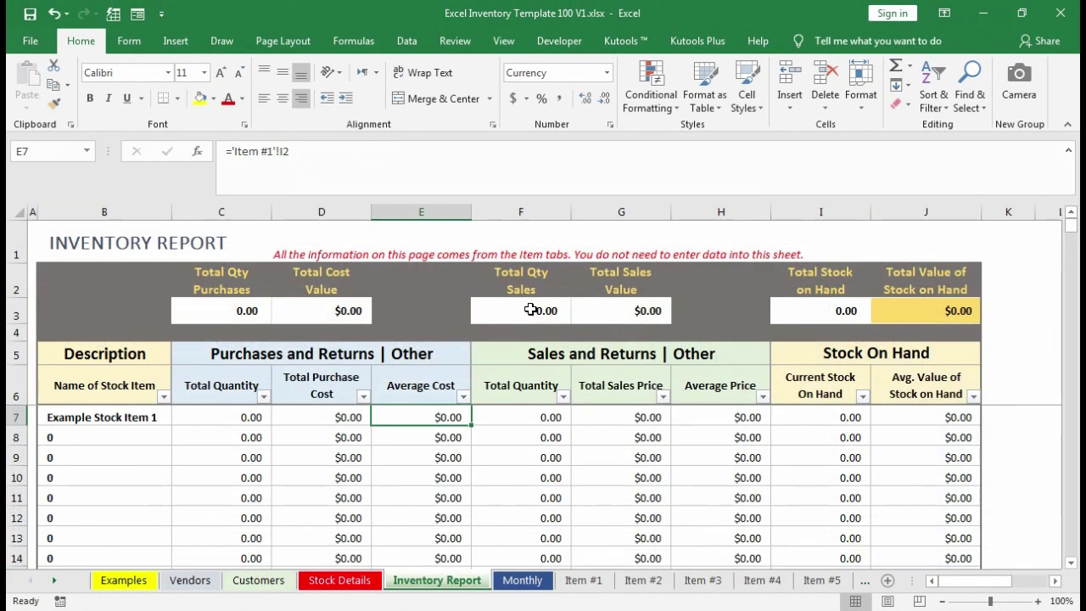
{"action": "double_click", "coordinate": [432, 417]}
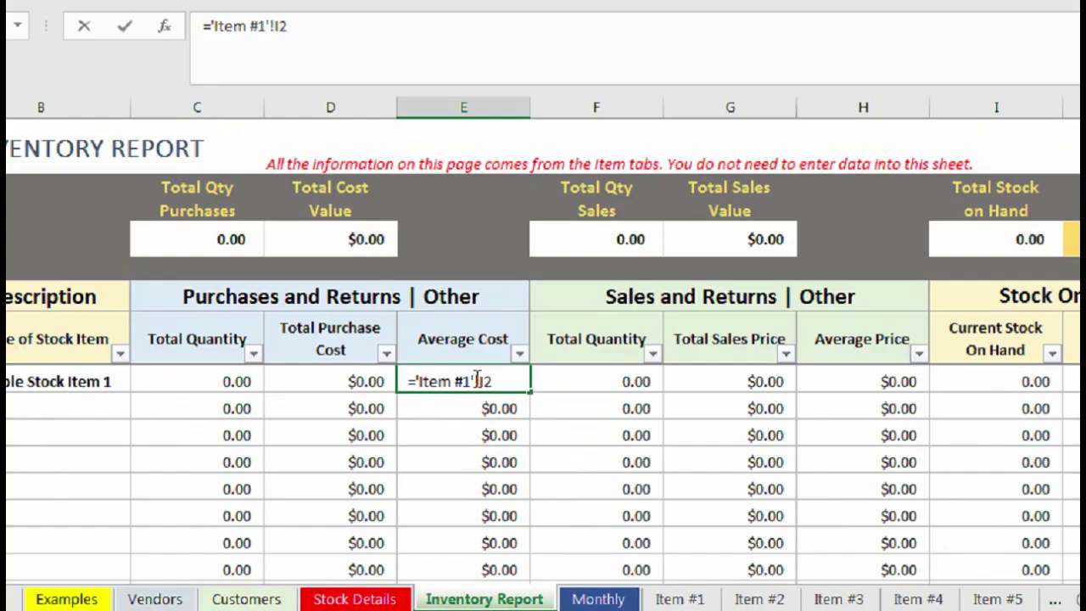
{"action": "key", "text": "Escape"}
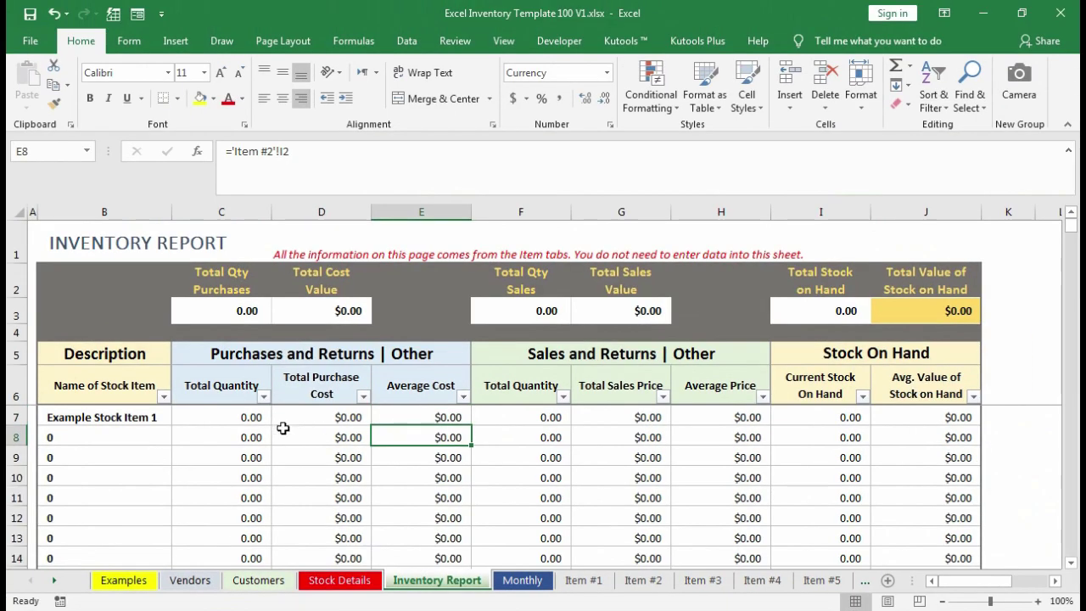
Inspect the second item's Total Quantity and Total Purchase Cost formulas in C8 and D8 of the Inventory Report without changing them.
{"action": "left_click", "coordinate": [217, 438]}
{"action": "double_click", "coordinate": [244, 439]}
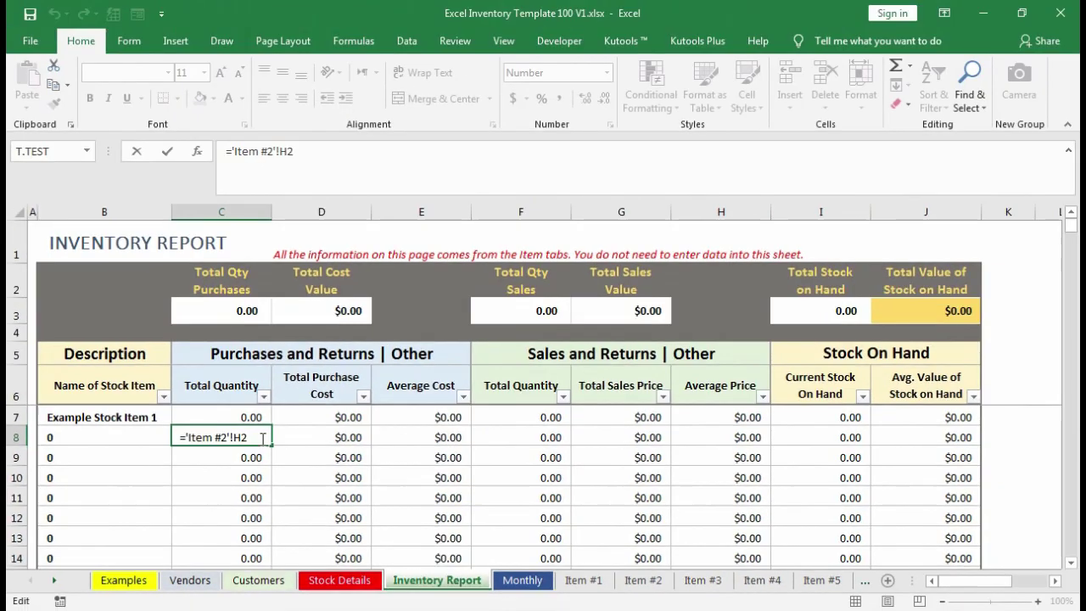
{"action": "key", "text": "Return"}
{"action": "left_click", "coordinate": [309, 439]}
{"action": "double_click", "coordinate": [310, 438]}
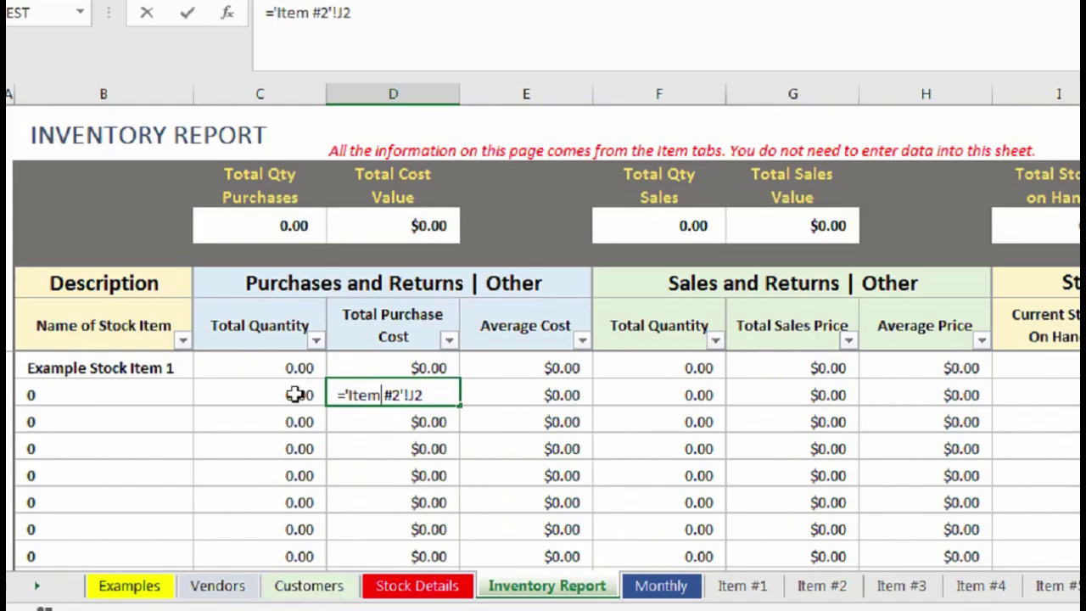
{"action": "key", "text": "Return"}
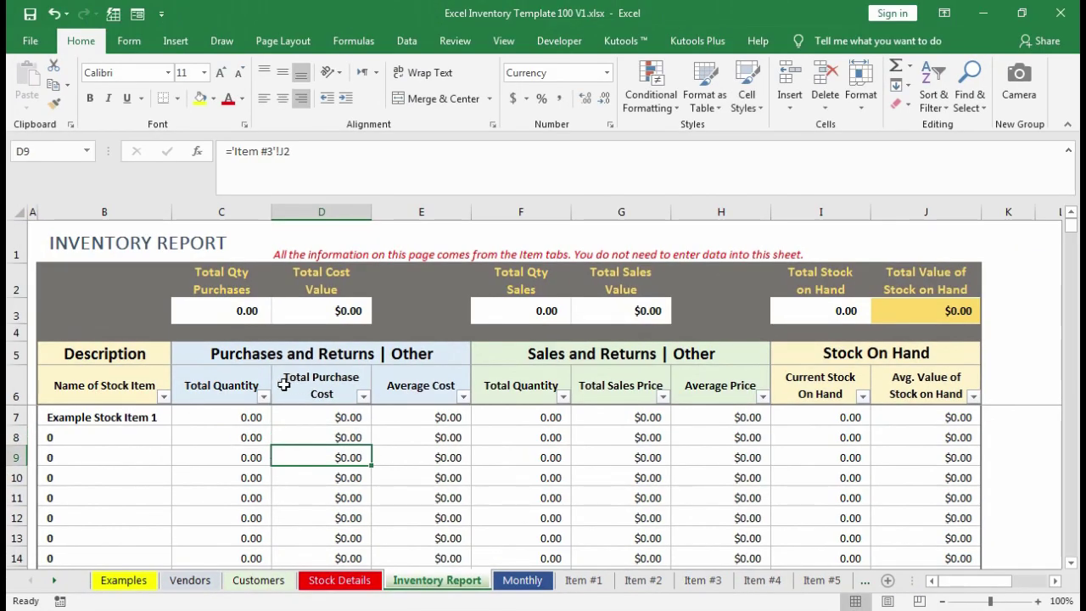
Trace the first item's sales Total Quantity in F7 of the Inventory Report to its source formula in L2 on the Item #1 sheet.
{"action": "double_click", "coordinate": [511, 415]}
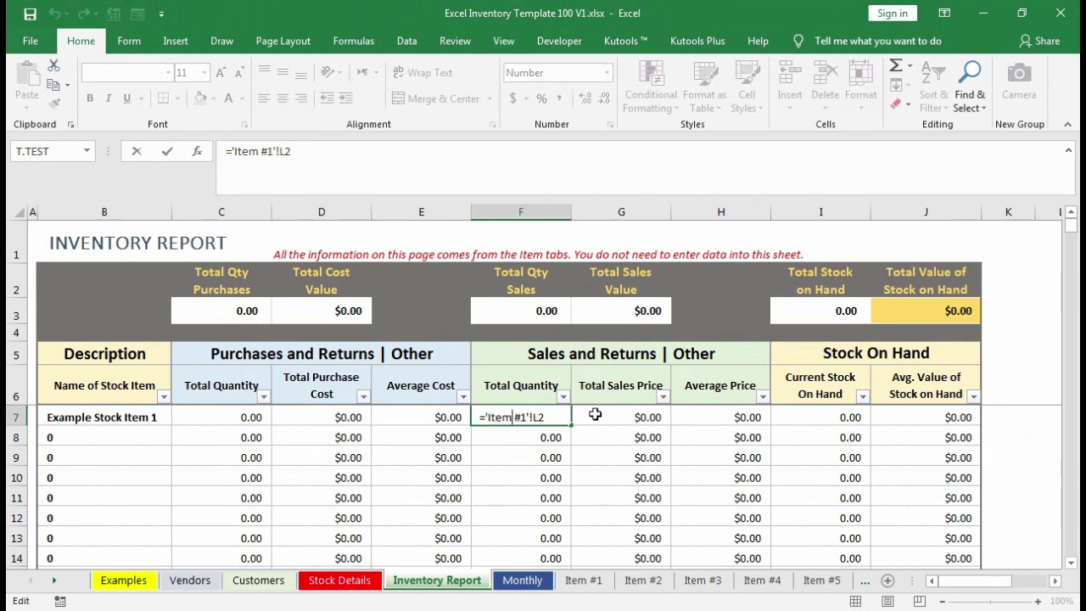
{"action": "key", "text": "Return"}
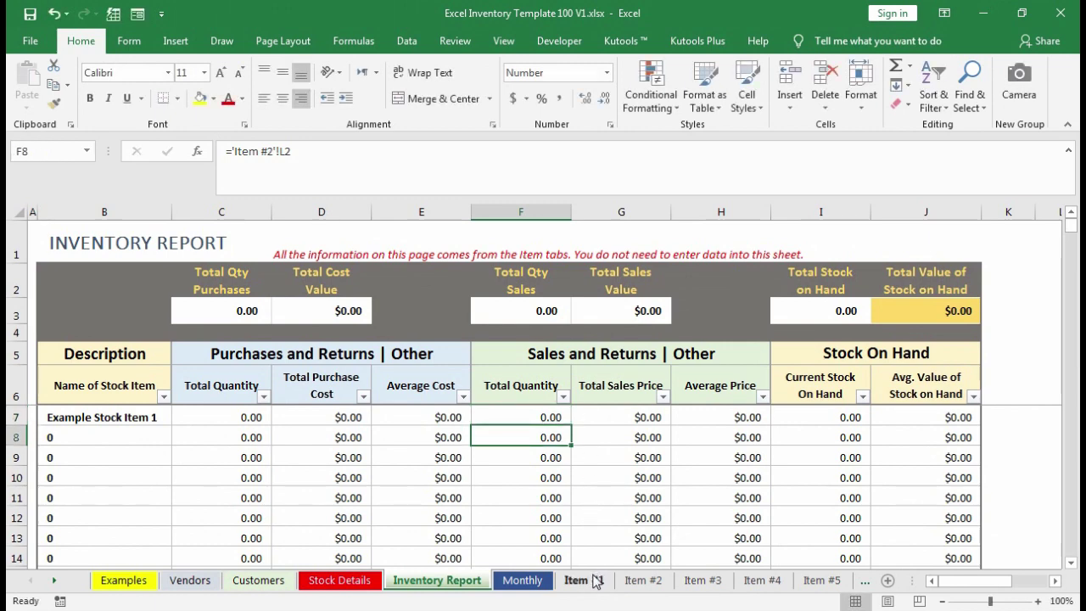
{"action": "left_click", "coordinate": [597, 583]}
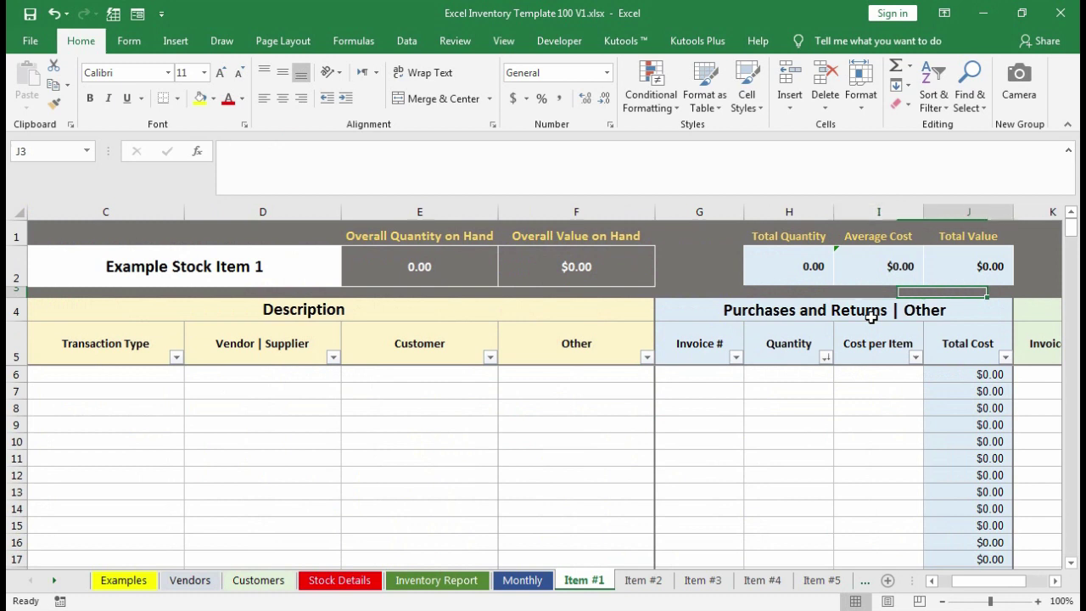
{"action": "key", "text": "Right"}
{"action": "key", "text": "Right"}
{"action": "key", "text": "Right"}
{"action": "key", "text": "Left"}
{"action": "key", "text": "Up"}
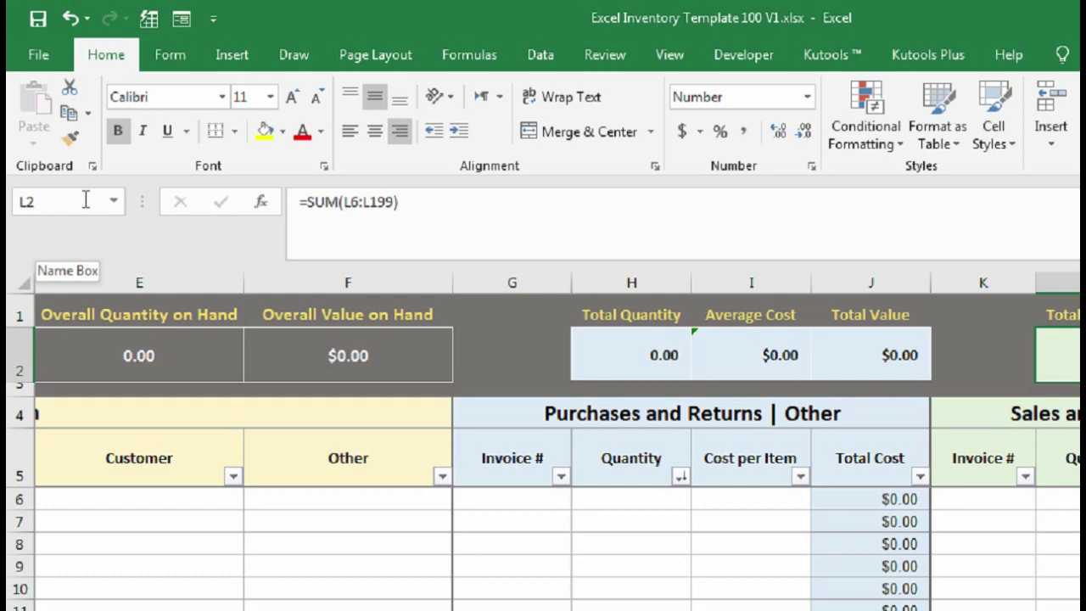
{"action": "key", "text": "Down"}
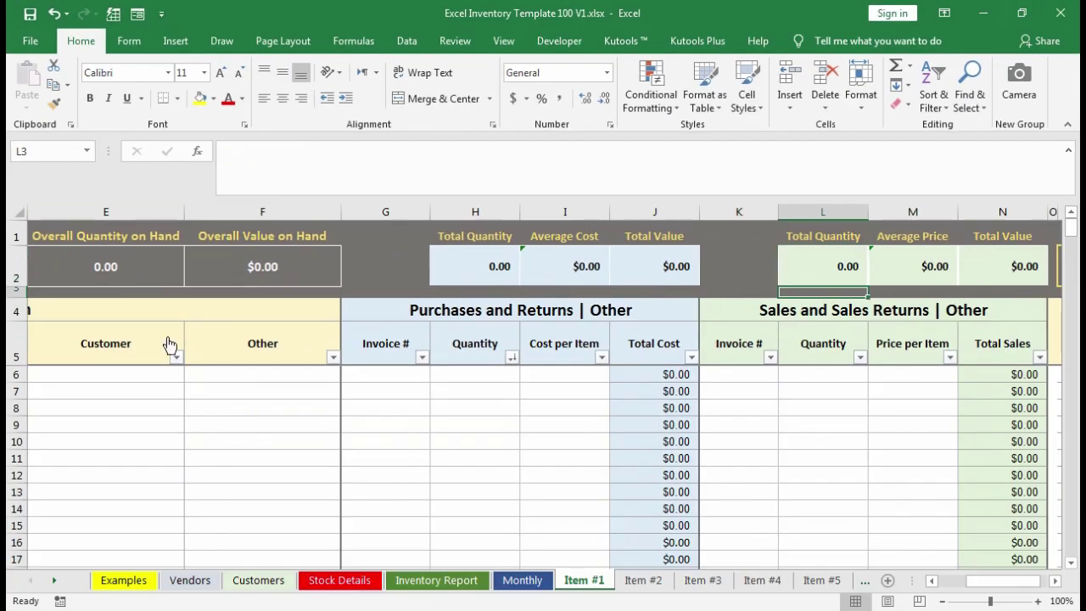
Return to the Inventory Report and recheck the first item's sales Total Quantity formula in F7.
{"action": "left_click", "coordinate": [416, 581]}
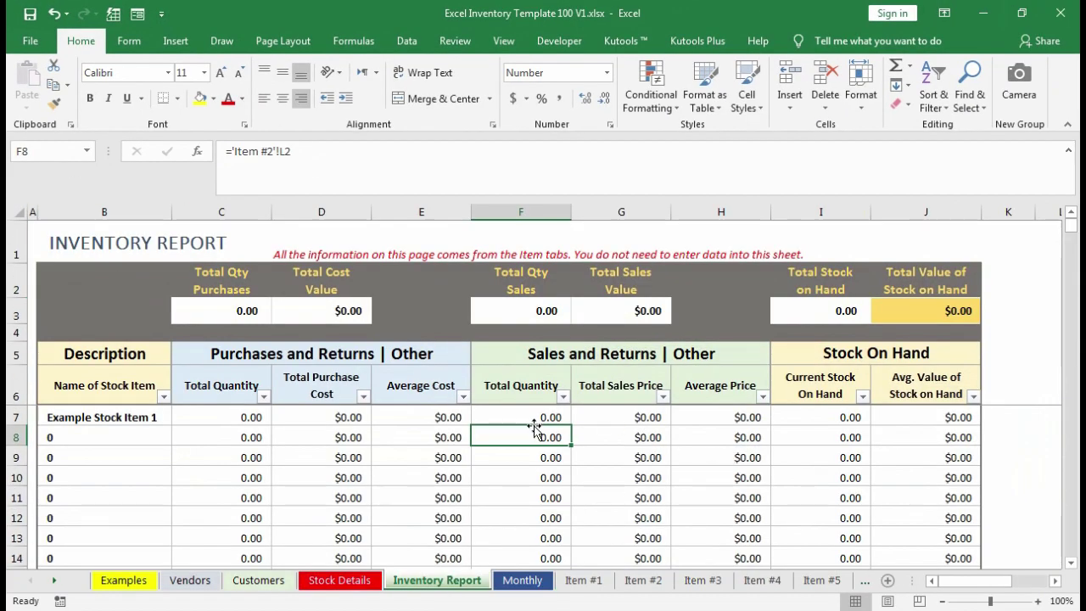
{"action": "double_click", "coordinate": [534, 417]}
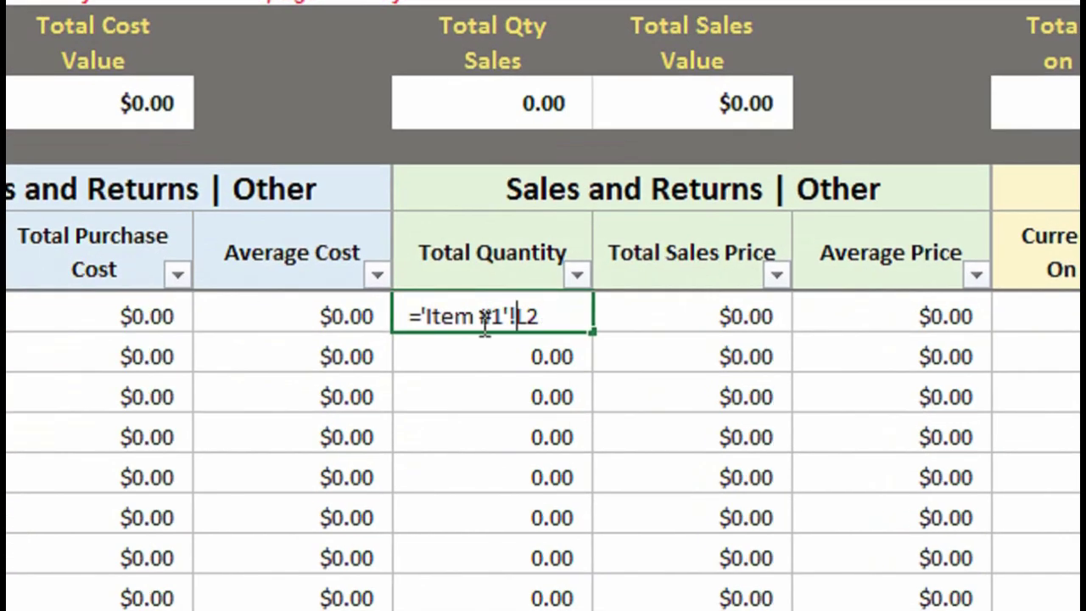
{"action": "key", "text": "Escape"}
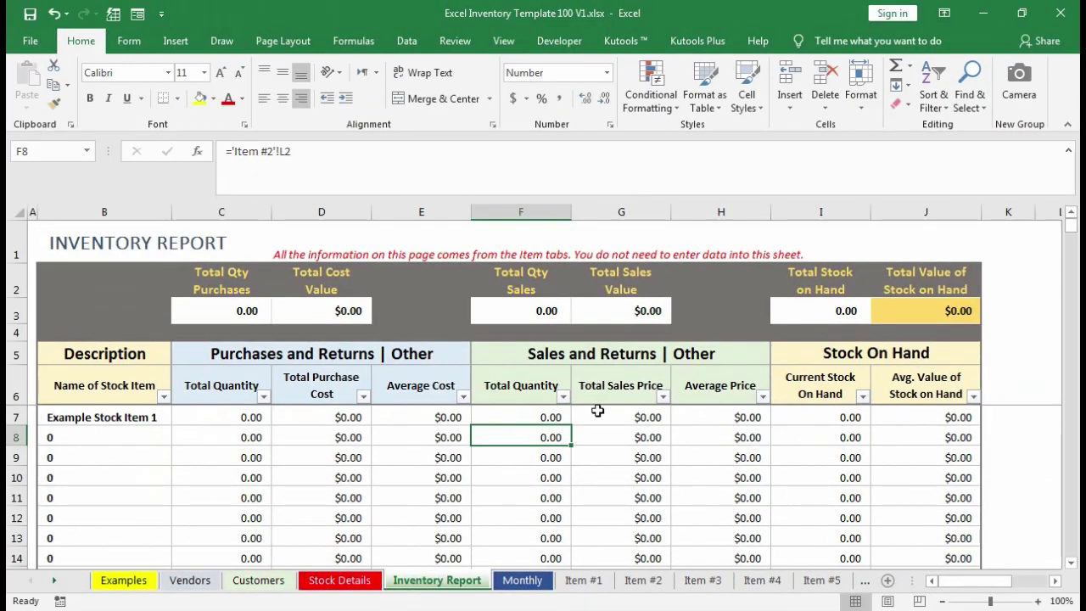
Inspect the first item's Total Sales Price and Average Price formulas in G7 and H7 without changing them.
{"action": "left_click", "coordinate": [598, 413]}
{"action": "double_click", "coordinate": [603, 413]}
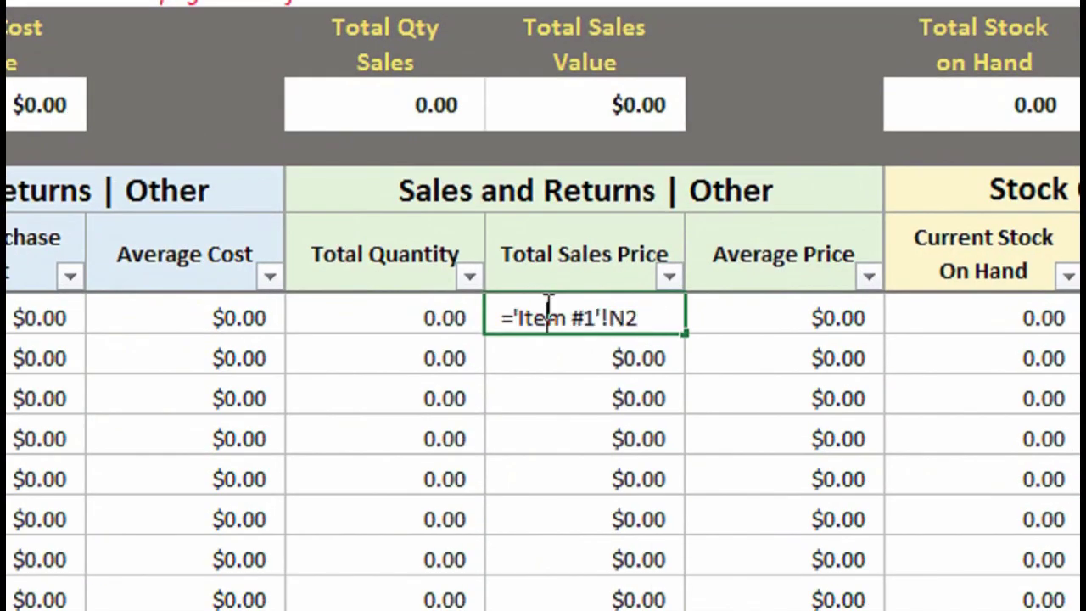
{"action": "key", "text": "Escape"}
{"action": "left_click", "coordinate": [751, 310]}
{"action": "double_click", "coordinate": [760, 309]}
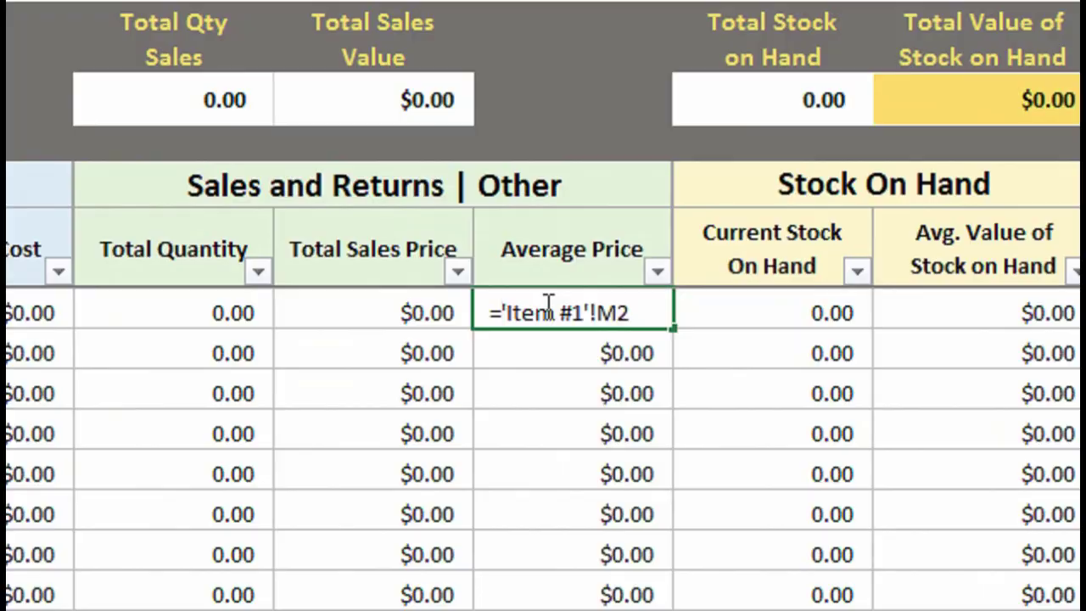
{"action": "key", "text": "Return"}
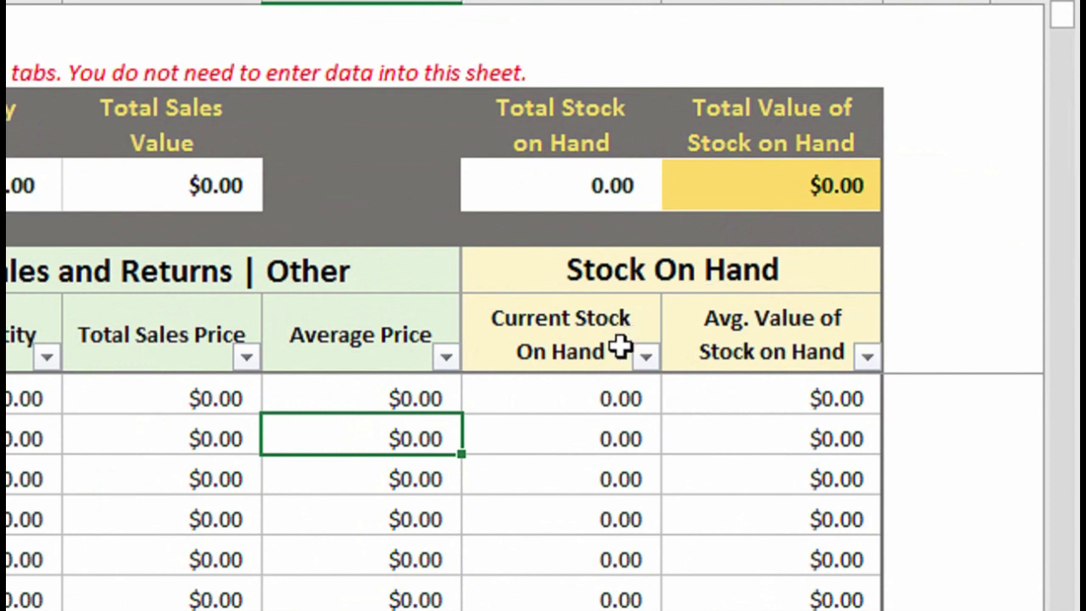
Inspect the first item's Current Stock On Hand formula in I7 of the Inventory Report without changing it.
{"action": "left_click", "coordinate": [624, 386]}
{"action": "type", "text": "='Item #1'!E2"}
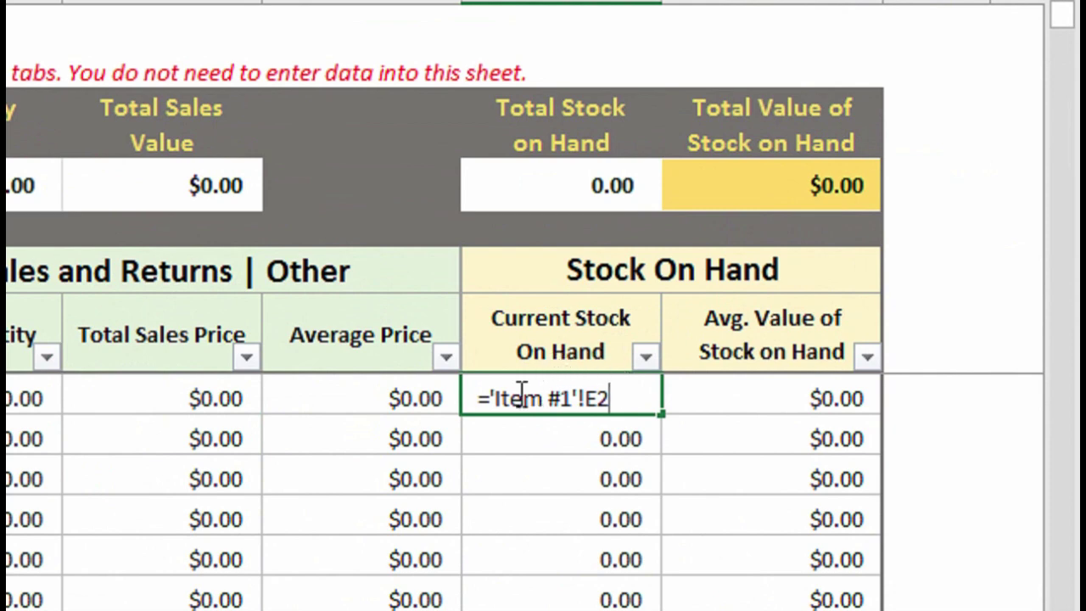
{"action": "key", "text": "Return"}
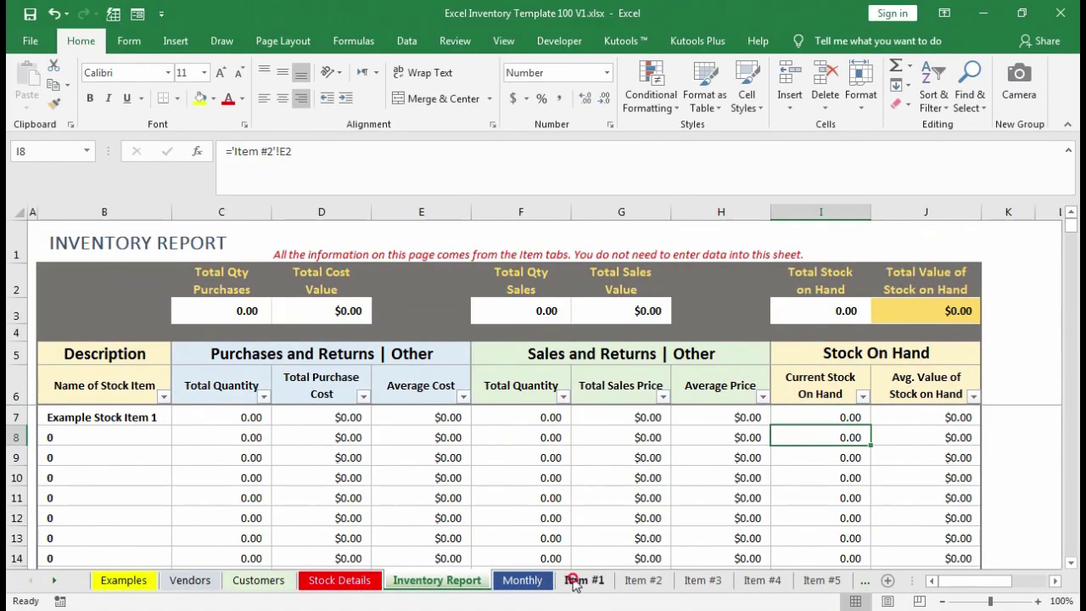
Locate Overall Quantity on Hand in E2 on the Item #1 sheet and inspect its formula.
{"action": "left_click", "coordinate": [513, 600]}
{"action": "key", "text": "Right"}
{"action": "key", "text": "Right"}
{"action": "key", "text": "Right"}
{"action": "key", "text": "Right"}
{"action": "key", "text": "Right"}
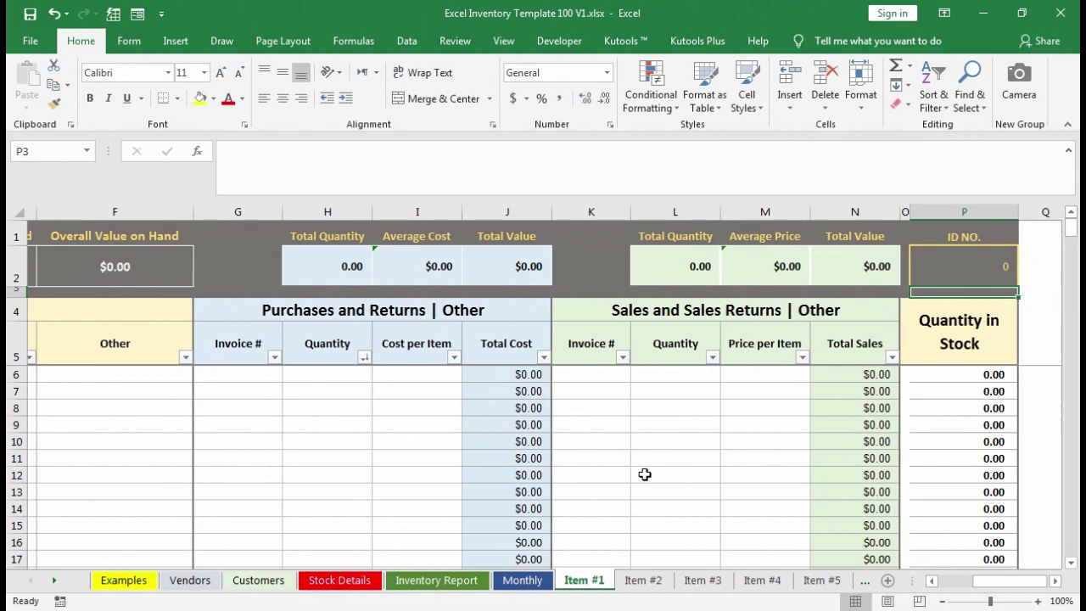
{"action": "key", "text": "Left"}
{"action": "key", "text": "Left"}
{"action": "key", "text": "Left"}
{"action": "key", "text": "Left"}
{"action": "key", "text": "Left"}
{"action": "key", "text": "Left"}
{"action": "key", "text": "Left"}
{"action": "key", "text": "Left"}
{"action": "key", "text": "Left"}
{"action": "key", "text": "Left"}
{"action": "key", "text": "Left"}
{"action": "key", "text": "Left"}
{"action": "key", "text": "Left"}
{"action": "key", "text": "Left"}
{"action": "key", "text": "Left"}
{"action": "key", "text": "Left"}
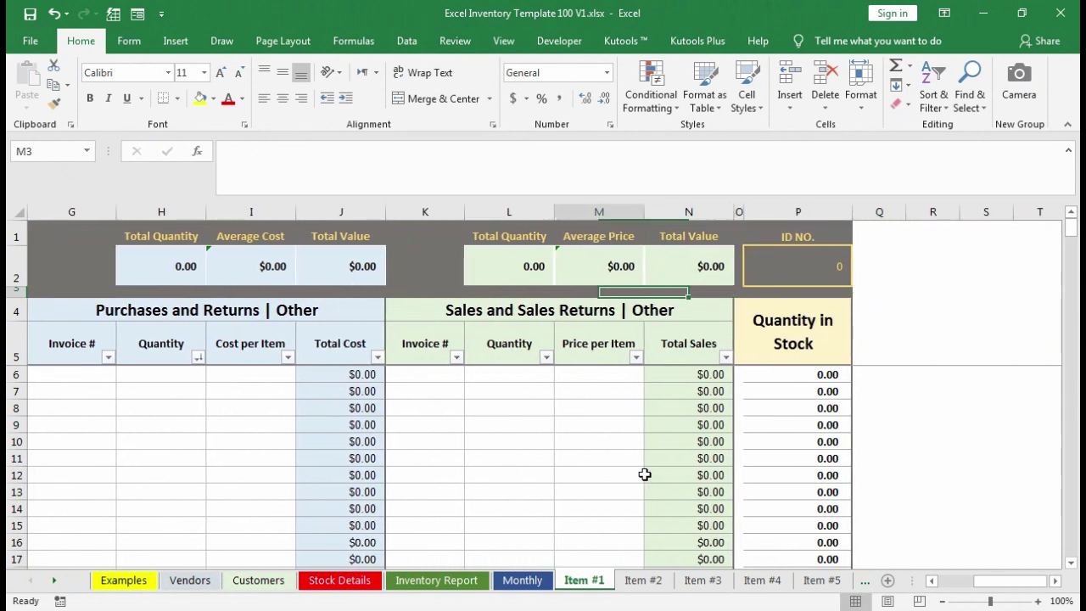
{"action": "key", "text": "Right"}
{"action": "key", "text": "Right"}
{"action": "key", "text": "Right"}
{"action": "key", "text": "Right"}
{"action": "key", "text": "Right"}
{"action": "key", "text": "Up"}
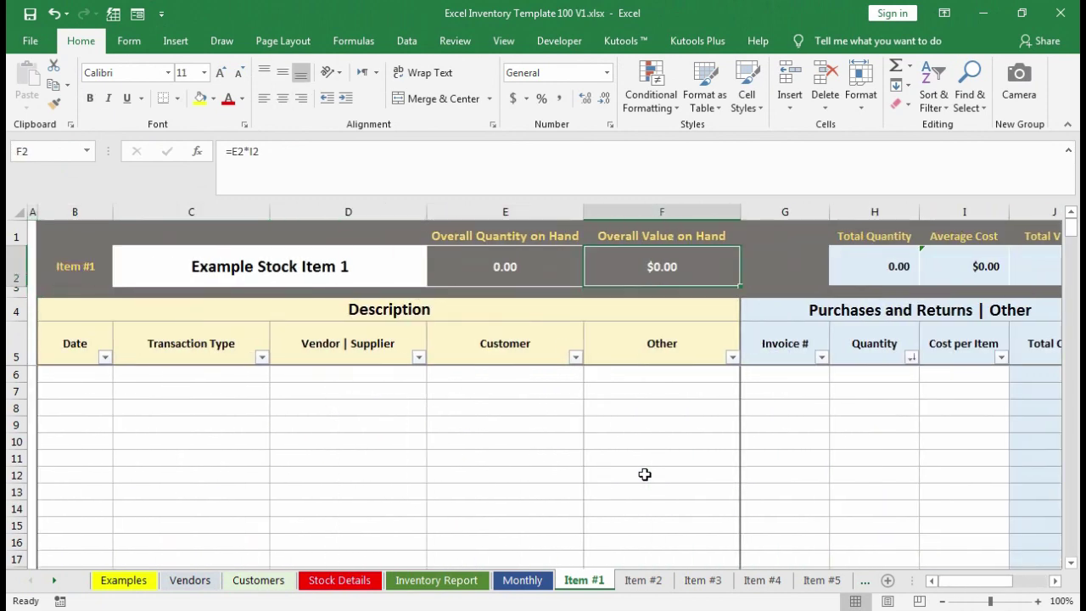
{"action": "key", "text": "Left"}
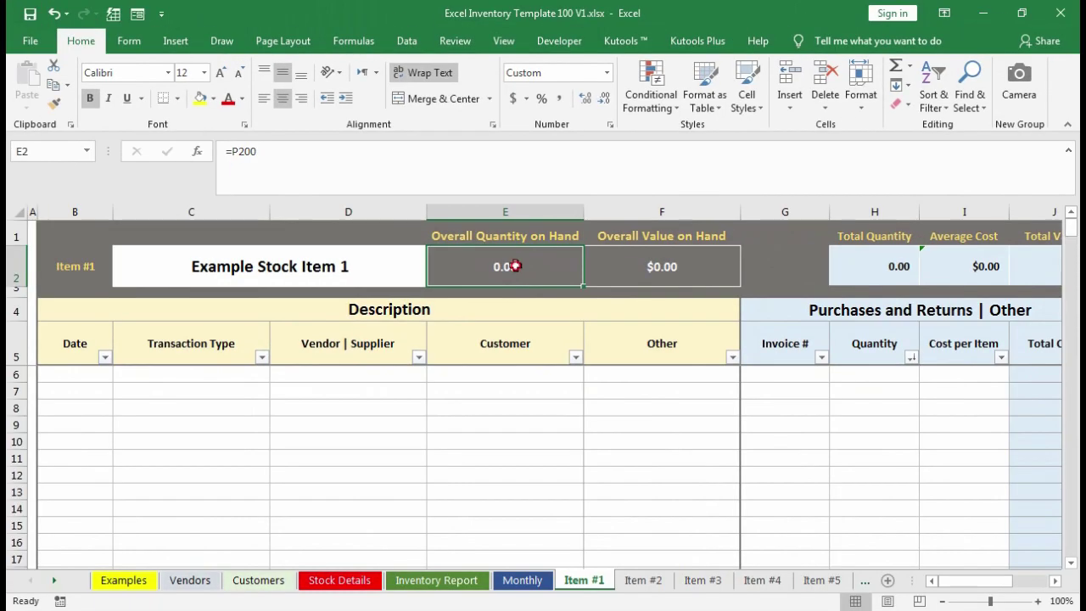
{"action": "double_click", "coordinate": [585, 344]}
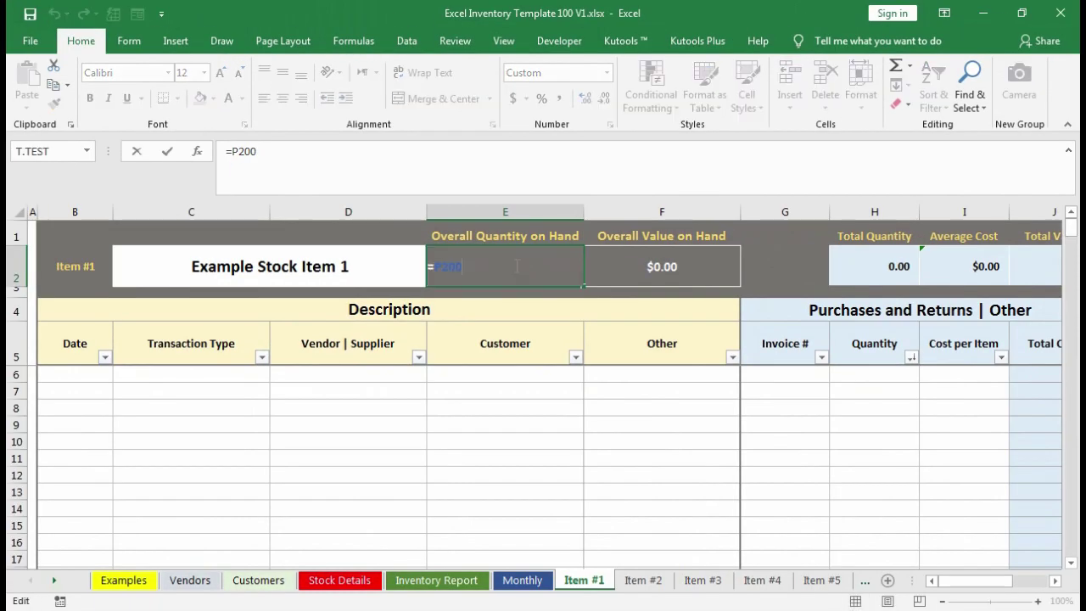
{"action": "key", "text": "Return"}
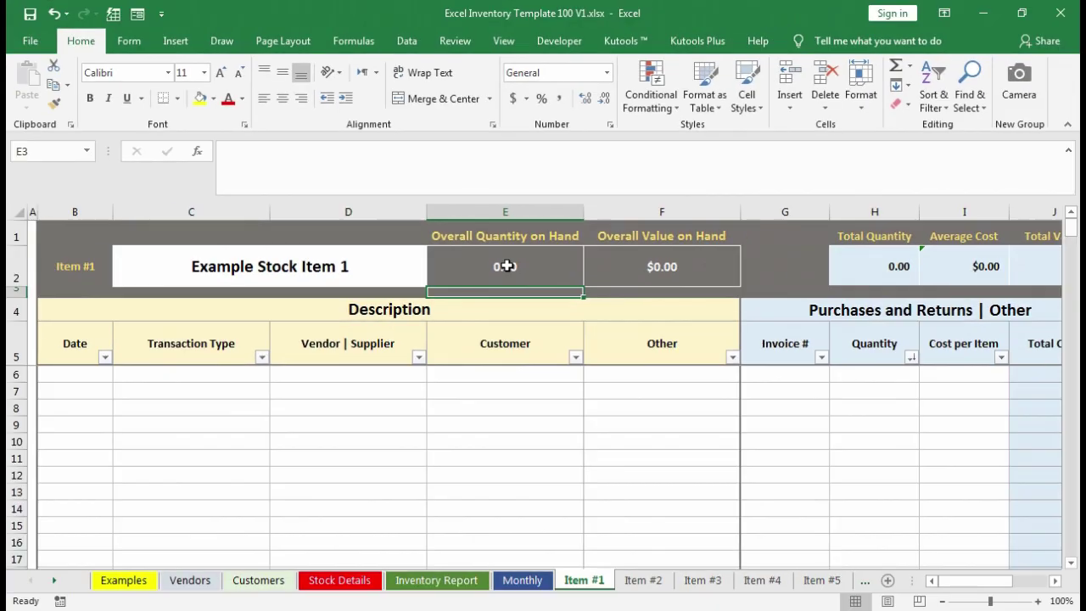
Examine the Quantity in Stock formulas in P6 and P7 on the Item #1 sheet.
{"action": "key", "text": "Right"}
{"action": "key", "text": "Right"}
{"action": "key", "text": "Right"}
{"action": "key", "text": "Right"}
{"action": "key", "text": "Right"}
{"action": "key", "text": "Right"}
{"action": "key", "text": "Right"}
{"action": "key", "text": "Right"}
{"action": "key", "text": "Right"}
{"action": "key", "text": "Right"}
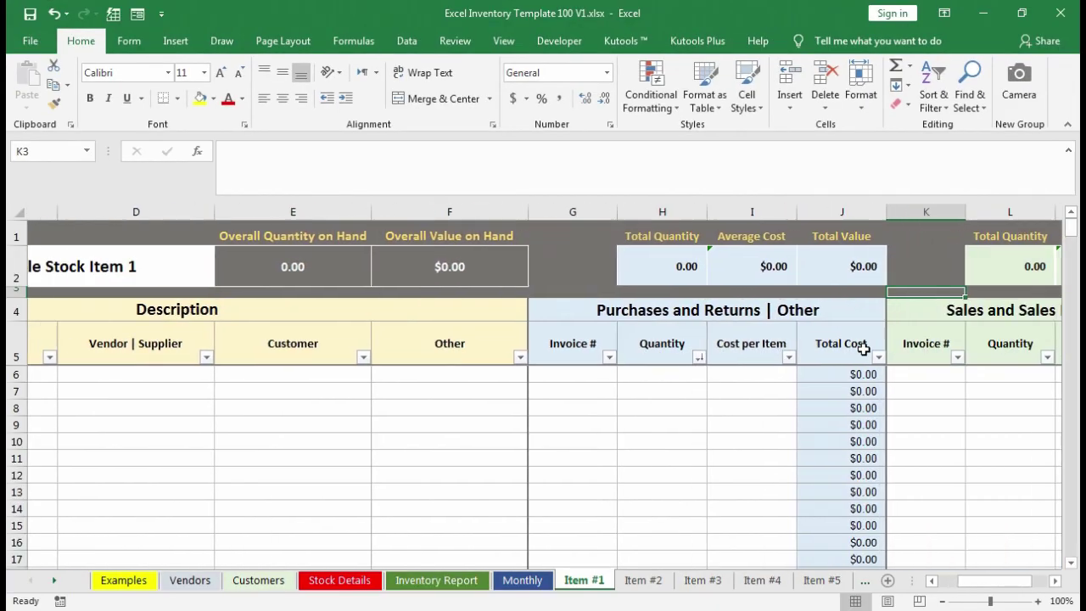
{"action": "key", "text": "Down"}
{"action": "key", "text": "Down"}
{"action": "key", "text": "Down"}
{"action": "key", "text": "Up"}
{"action": "key", "text": "Right"}
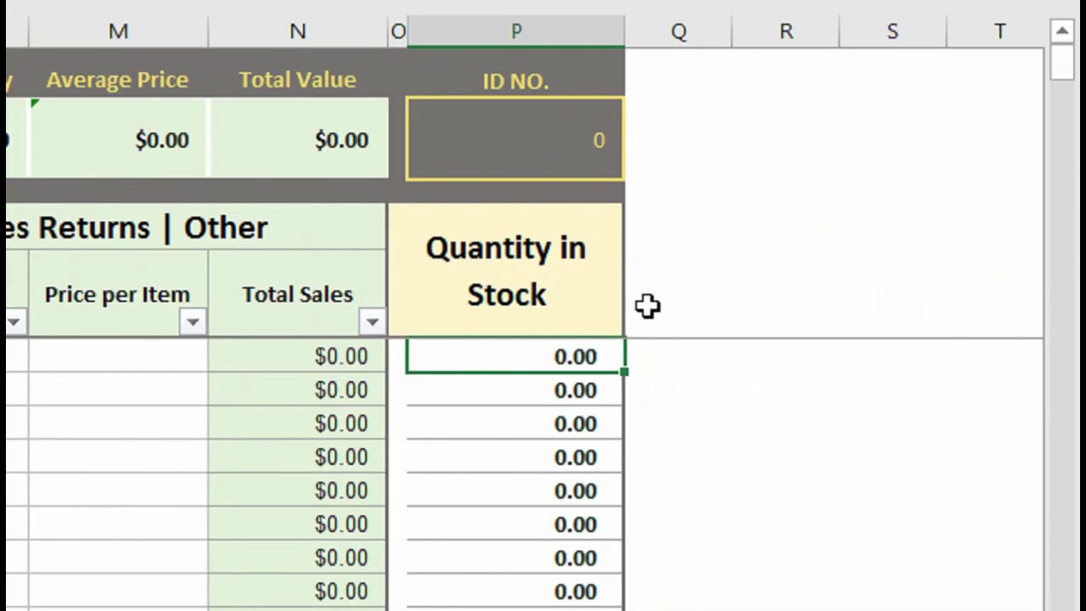
{"action": "type", "text": "=H6-L6"}
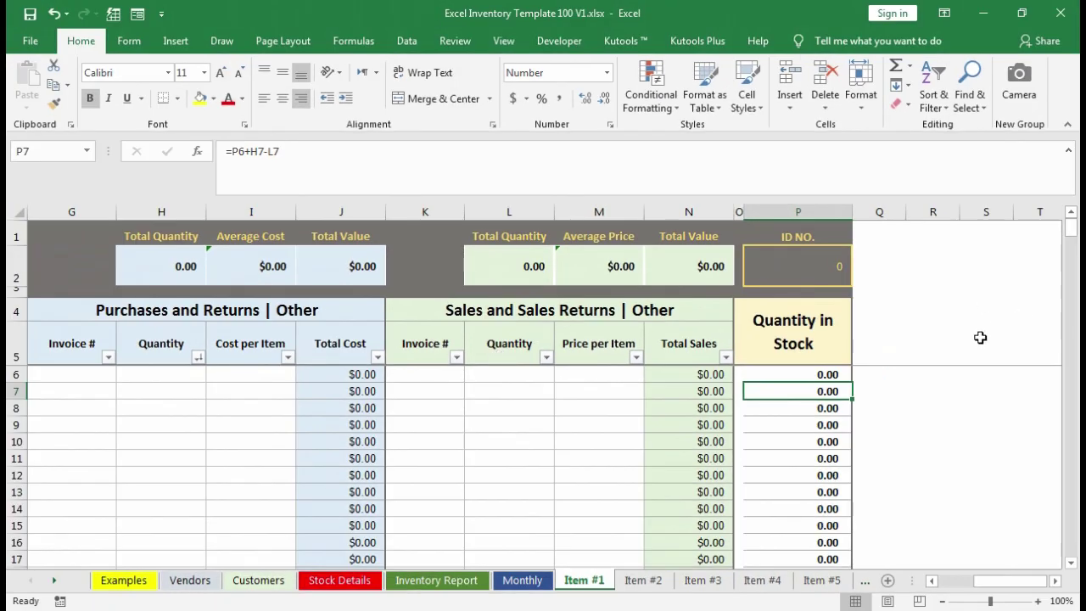
Inspect the closing Quantity in Stock formula in P200 of the Item #1 sheet without changing it.
{"action": "key", "text": "ctrl+Down"}
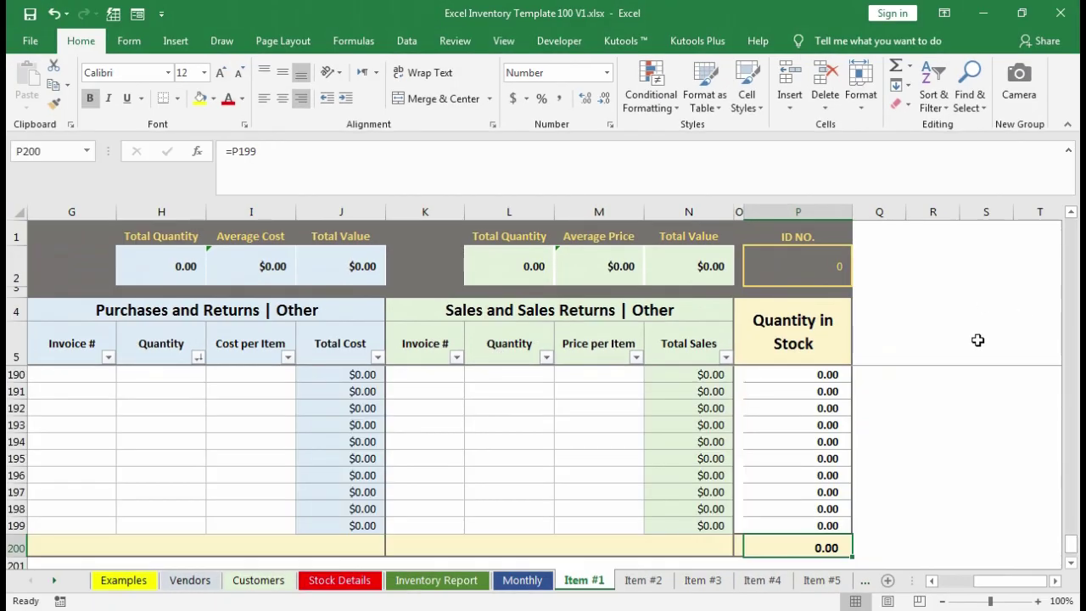
{"action": "double_click", "coordinate": [804, 544]}
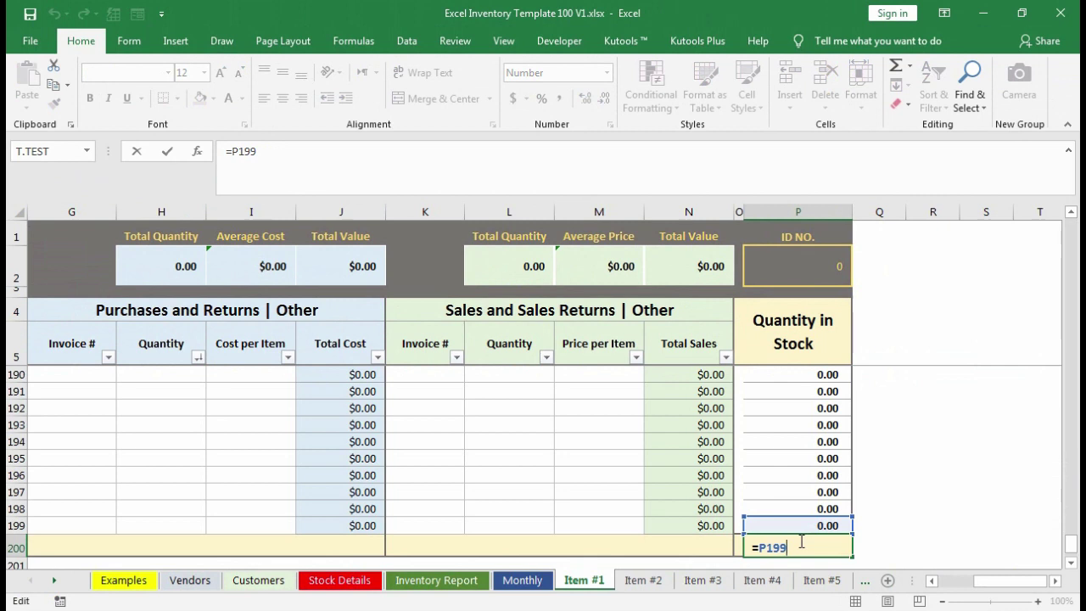
{"action": "key", "text": "Return"}
Recheck the Overall Quantity on Hand formula in E2 of the Item #1 sheet against the closing stock cell.
{"action": "scroll", "coordinate": [747, 484], "scroll_direction": "up", "scroll_amount": 14}
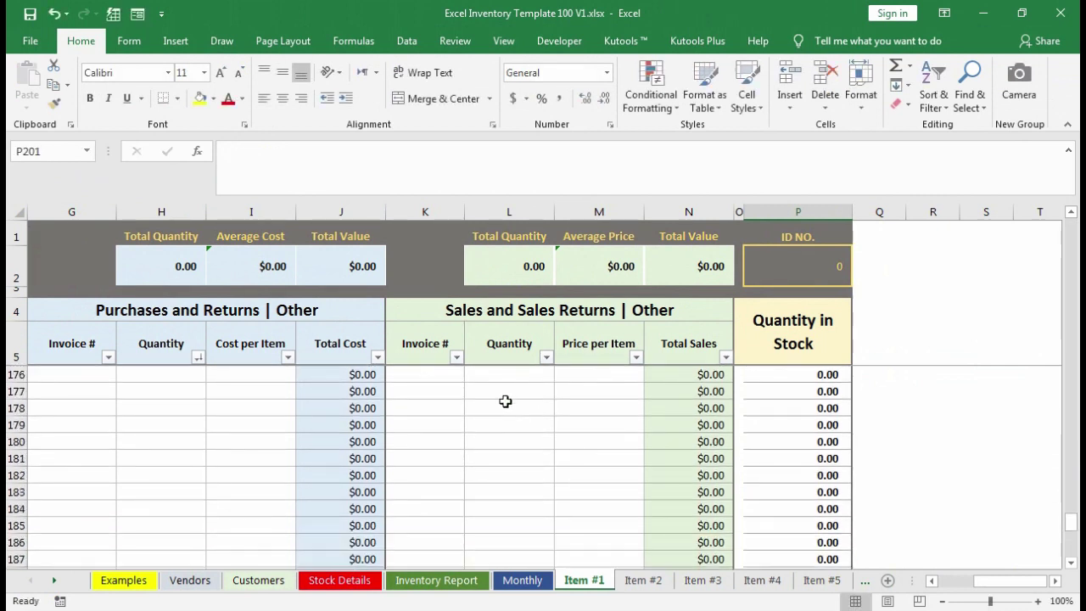
{"action": "key", "text": "Home"}
{"action": "key", "text": "ctrl+Up"}
{"action": "double_click", "coordinate": [471, 267]}
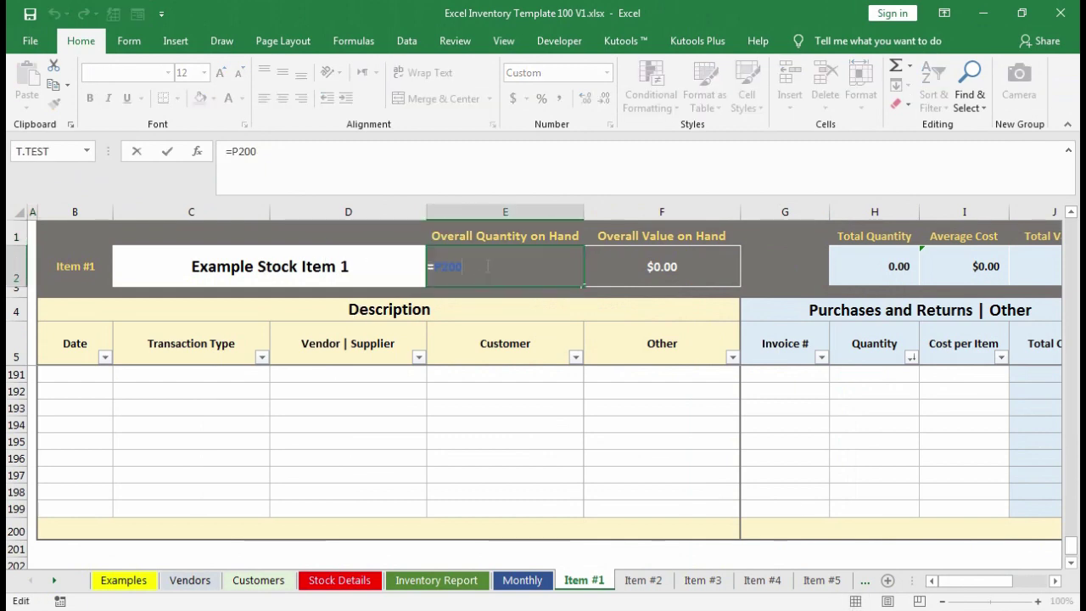
{"action": "key", "text": "Return"}
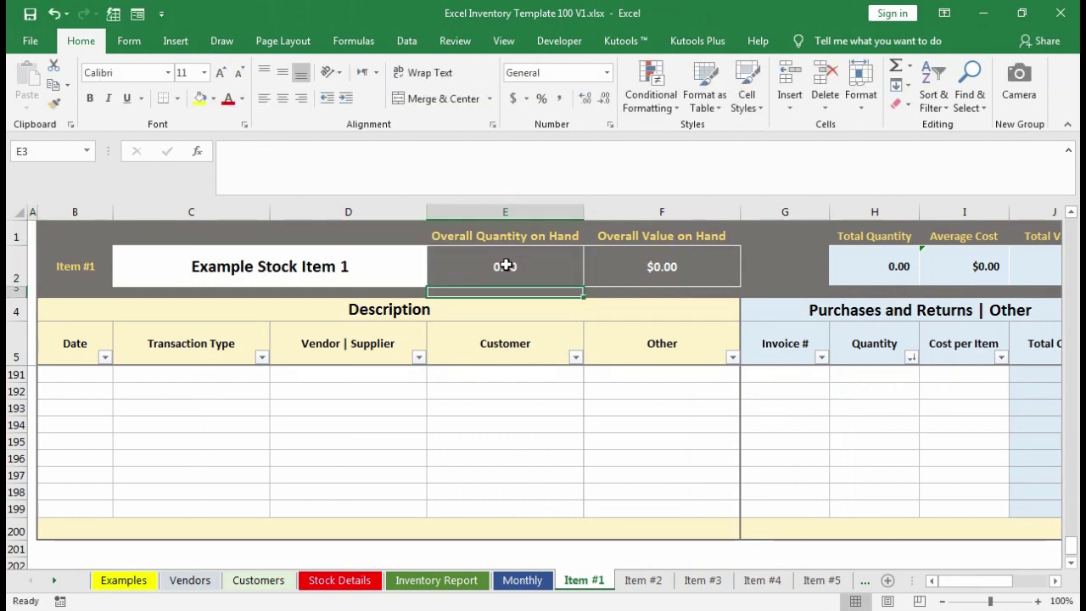
Go back to the Inventory Report and recheck the Current Stock On Hand link in I7.
{"action": "left_click", "coordinate": [436, 580]}
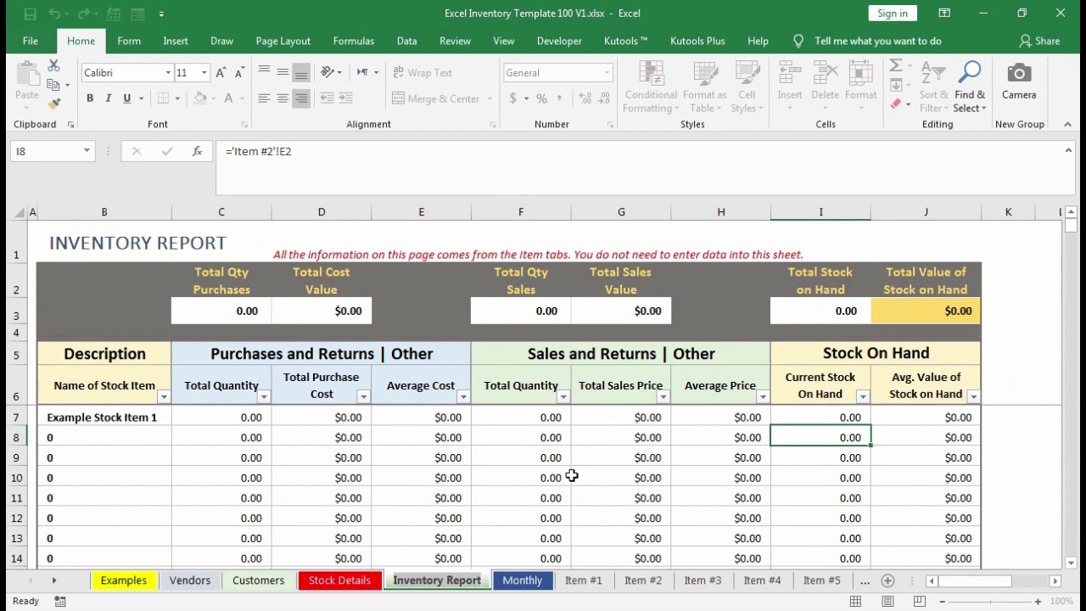
{"action": "double_click", "coordinate": [805, 419]}
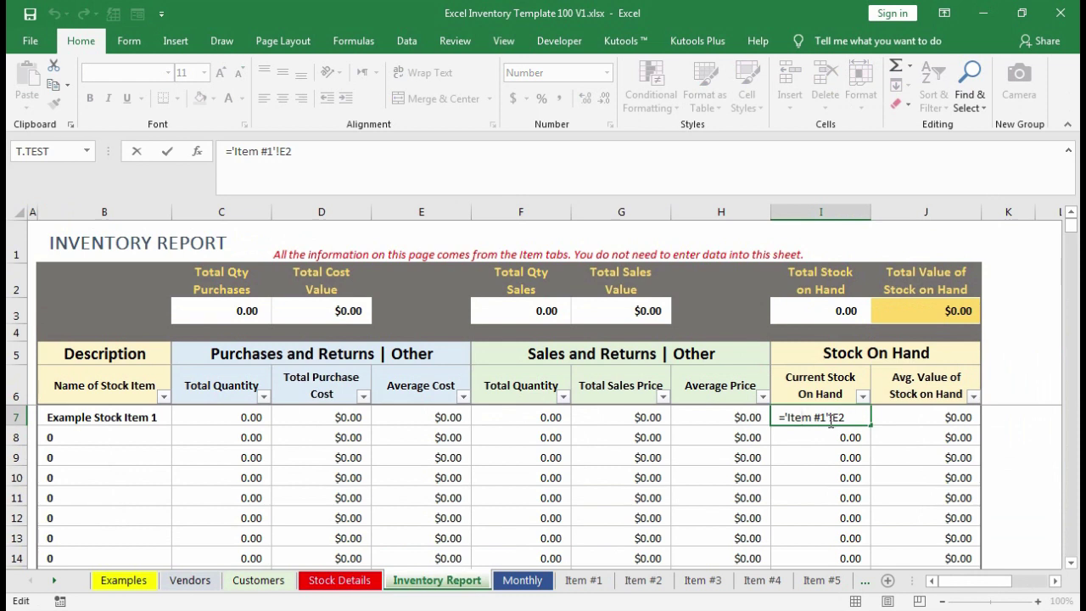
{"action": "key", "text": "ctrl+Return"}
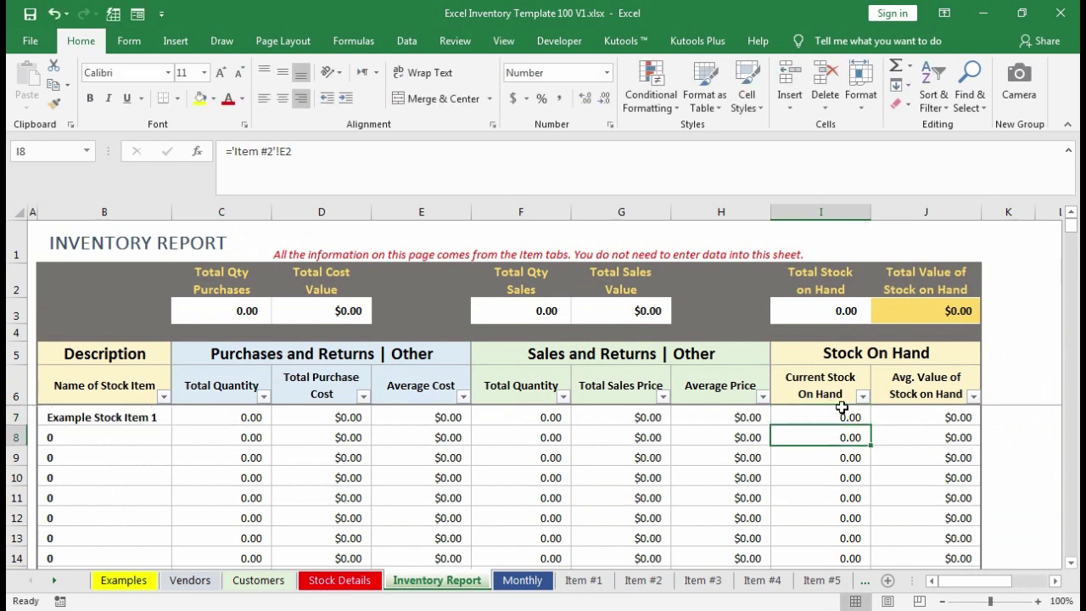
Inspect the first item's Avg. Value of Stock on Hand formula in J7 and the cells it references.
{"action": "left_click", "coordinate": [891, 409]}
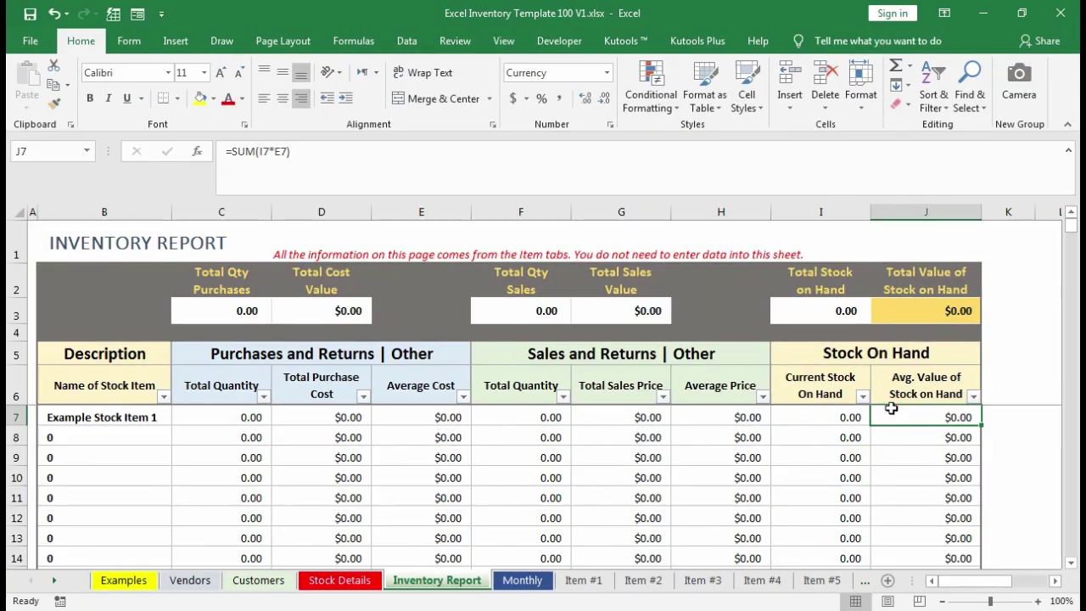
{"action": "double_click", "coordinate": [701, 309]}
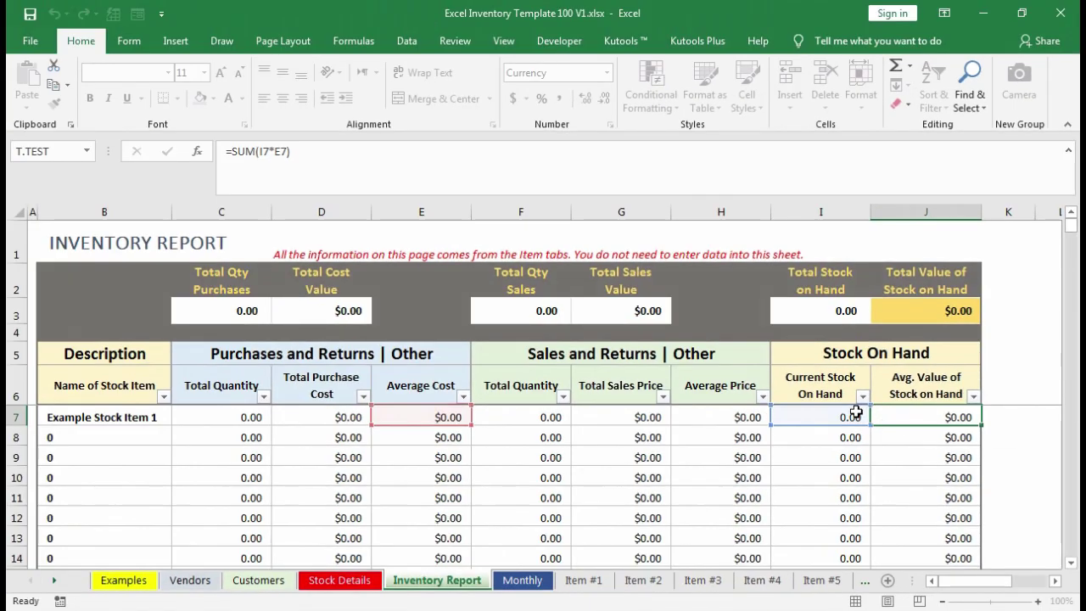
{"action": "key", "text": "Return"}
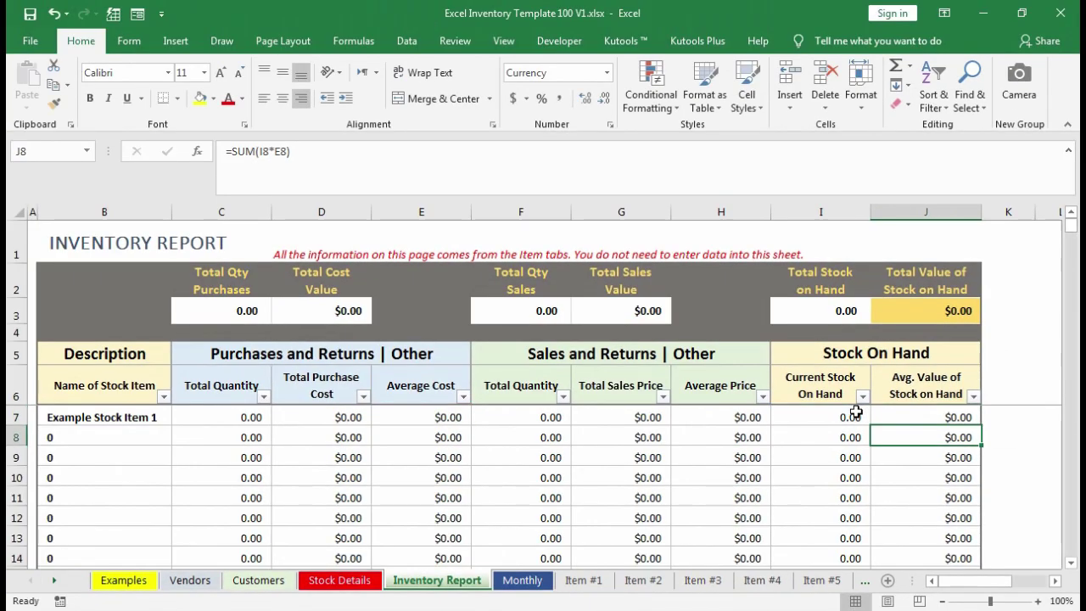
Browse through the item sheets from Item #1 to Item #7.
{"action": "left_click", "coordinate": [594, 581]}
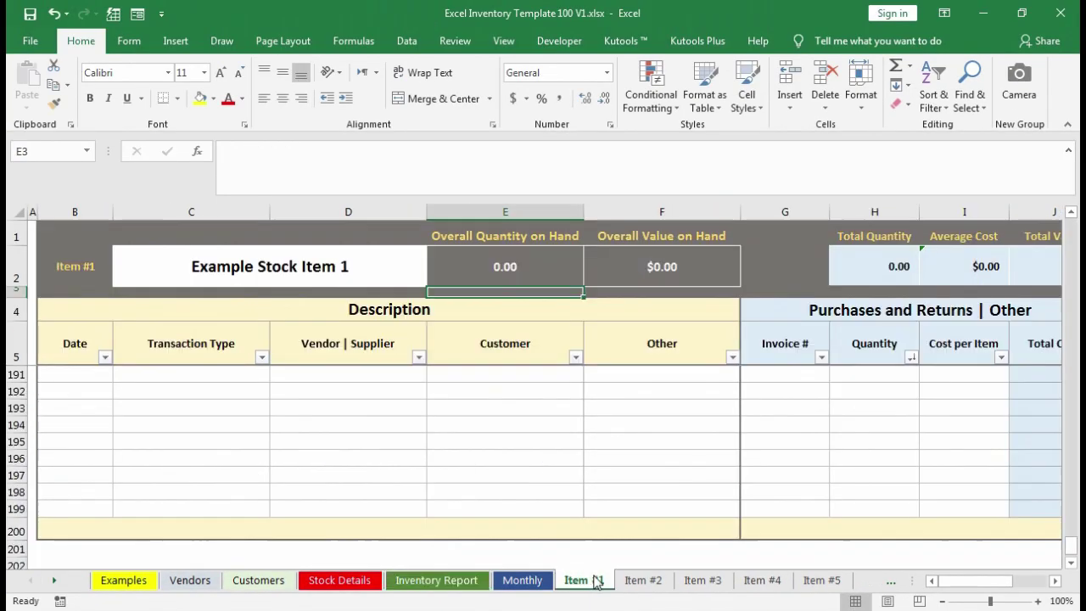
{"action": "left_click", "coordinate": [626, 580]}
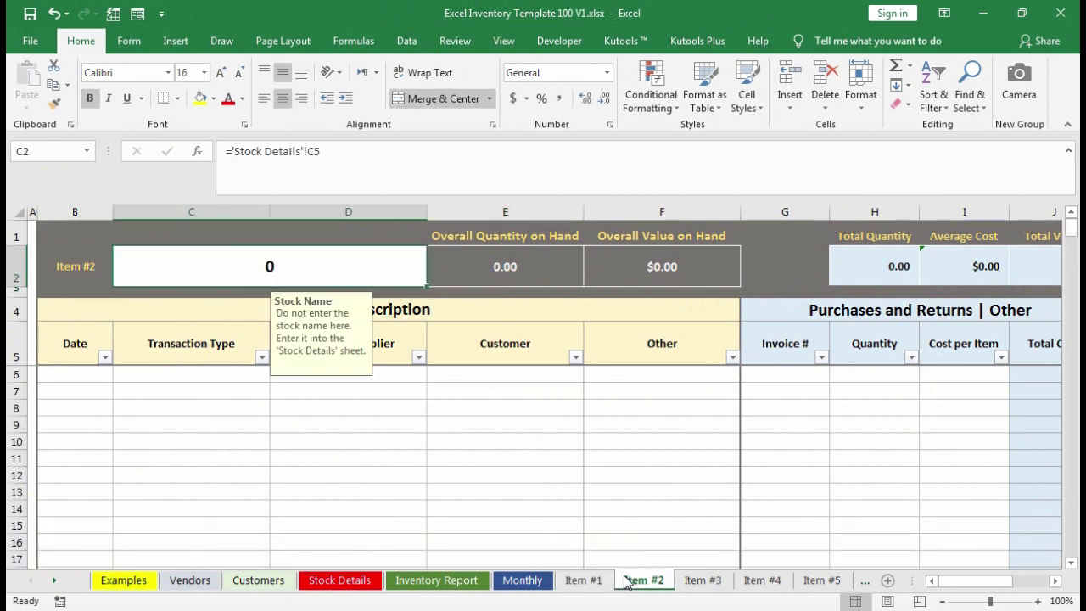
{"action": "key", "text": "ctrl+Page_Down"}
{"action": "key", "text": "ctrl+Page_Down"}
{"action": "key", "text": "ctrl+Page_Down"}
{"action": "key", "text": "ctrl+Page_Down"}
{"action": "key", "text": "ctrl+Page_Down"}
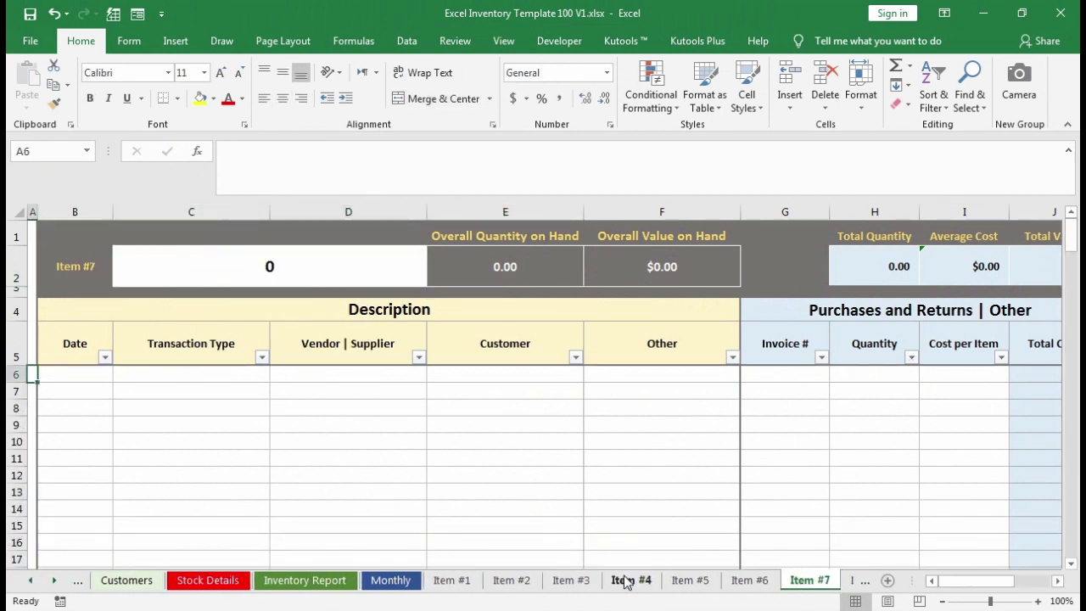
Browse forward through the item sheets after Item #7 towards the end of the workbook.
{"action": "key", "text": "ctrl+Page_Down"}
{"action": "key", "text": "ctrl+Page_Down"}
{"action": "key", "text": "ctrl+Page_Down"}
{"action": "key", "text": "ctrl+Page_Down"}
{"action": "key", "text": "ctrl+Page_Down"}
{"action": "key", "text": "ctrl+Page_Down"}
{"action": "key", "text": "ctrl+Page_Down"}
{"action": "key", "text": "ctrl+Page_Down"}
{"action": "key", "text": "ctrl+Page_Down"}
{"action": "key", "text": "ctrl+Page_Down"}
{"action": "key", "text": "ctrl+Page_Down"}
{"action": "key", "text": "ctrl+Page_Down"}
{"action": "key", "text": "ctrl+Page_Down"}
{"action": "key", "text": "ctrl+Page_Down"}
{"action": "key", "text": "ctrl+Page_Down"}
{"action": "key", "text": "ctrl+Page_Down"}
{"action": "key", "text": "ctrl+Page_Down"}
{"action": "key", "text": "ctrl+Page_Down"}
{"action": "key", "text": "ctrl+Page_Down"}
{"action": "key", "text": "ctrl+Page_Down"}
{"action": "key", "text": "ctrl+Page_Down"}
{"action": "key", "text": "ctrl+Page_Down"}
{"action": "key", "text": "ctrl+Page_Down"}
{"action": "key", "text": "ctrl+Page_Down"}
{"action": "key", "text": "ctrl+Page_Down"}
{"action": "key", "text": "ctrl+Page_Down"}
{"action": "key", "text": "ctrl+Page_Down"}
{"action": "key", "text": "ctrl+Page_Down"}
{"action": "key", "text": "ctrl+Page_Down"}
{"action": "key", "text": "ctrl+Page_Down"}
{"action": "key", "text": "ctrl+Page_Down"}
{"action": "key", "text": "ctrl+Page_Down"}
{"action": "key", "text": "ctrl+Page_Down"}
{"action": "key", "text": "ctrl+Page_Down"}
{"action": "key", "text": "ctrl+Page_Down"}
{"action": "key", "text": "ctrl+Page_Down"}
{"action": "key", "text": "ctrl+Page_Down"}
{"action": "key", "text": "ctrl+Page_Down"}
{"action": "key", "text": "ctrl+Page_Down"}
{"action": "key", "text": "ctrl+Page_Down"}
{"action": "key", "text": "ctrl+Page_Down"}
{"action": "key", "text": "ctrl+Page_Down"}
{"action": "key", "text": "ctrl+Page_Down"}
{"action": "key", "text": "ctrl+Page_Down"}
{"action": "key", "text": "ctrl+Page_Down"}
{"action": "key", "text": "ctrl+Page_Down"}
{"action": "key", "text": "ctrl+Page_Down"}
{"action": "key", "text": "ctrl+Page_Down"}
{"action": "key", "text": "ctrl+Page_Down"}
{"action": "key", "text": "ctrl+Page_Down"}
{"action": "key", "text": "ctrl+Page_Down"}
{"action": "key", "text": "ctrl+Page_Down"}
{"action": "key", "text": "ctrl+Page_Down"}
{"action": "key", "text": "ctrl+Page_Down"}
{"action": "key", "text": "ctrl+Page_Down"}
{"action": "key", "text": "ctrl+Page_Down"}
{"action": "key", "text": "ctrl+Page_Down"}
{"action": "key", "text": "ctrl+Page_Down"}
{"action": "key", "text": "ctrl+Page_Down"}
{"action": "key", "text": "ctrl+Page_Down"}
{"action": "key", "text": "ctrl+Page_Down"}
{"action": "key", "text": "ctrl+Page_Down"}
{"action": "key", "text": "ctrl+Page_Down"}
{"action": "key", "text": "ctrl+Page_Down"}
{"action": "key", "text": "ctrl+Page_Down"}
{"action": "key", "text": "ctrl+Page_Down"}
{"action": "key", "text": "ctrl+Page_Down"}
{"action": "key", "text": "ctrl+Page_Down"}
Browse back through the item sheets as far as the Examples sheet and return to the Inventory Report.
{"action": "key", "text": "ctrl+Page_Up"}
{"action": "key", "text": "ctrl+Page_Up"}
{"action": "key", "text": "ctrl+Page_Up"}
{"action": "key", "text": "ctrl+Page_Up"}
{"action": "key", "text": "ctrl+Page_Up"}
{"action": "key", "text": "ctrl+Page_Up"}
{"action": "key", "text": "ctrl+Page_Up"}
{"action": "key", "text": "ctrl+Page_Up"}
{"action": "key", "text": "ctrl+Page_Up"}
{"action": "key", "text": "ctrl+Page_Up"}
{"action": "key", "text": "ctrl+Page_Up"}
{"action": "key", "text": "ctrl+Page_Up"}
{"action": "key", "text": "ctrl+Page_Up"}
{"action": "key", "text": "ctrl+Page_Up"}
{"action": "key", "text": "ctrl+Page_Up"}
{"action": "key", "text": "ctrl+Page_Up"}
{"action": "key", "text": "ctrl+Page_Up"}
{"action": "key", "text": "ctrl+Page_Up"}
{"action": "key", "text": "ctrl+Page_Up"}
{"action": "key", "text": "ctrl+Page_Up"}
{"action": "key", "text": "ctrl+Page_Up"}
{"action": "key", "text": "ctrl+Page_Up"}
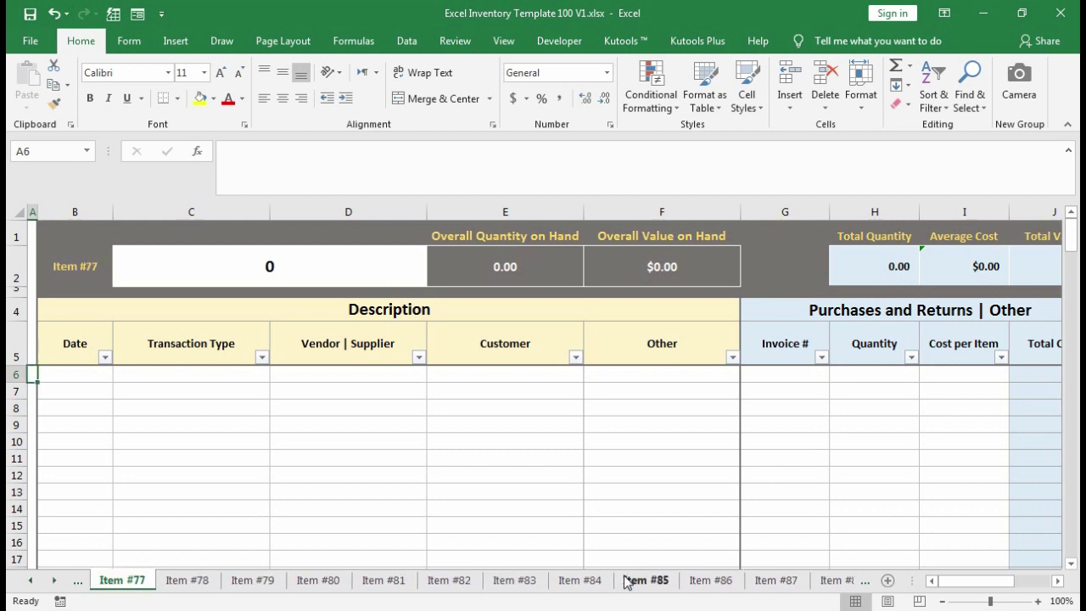
{"action": "key", "text": "ctrl+Page_Up"}
{"action": "key", "text": "ctrl+Page_Up"}
{"action": "key", "text": "ctrl+Page_Up"}
{"action": "key", "text": "ctrl+Page_Up"}
{"action": "key", "text": "ctrl+Page_Up"}
{"action": "key", "text": "ctrl+Page_Up"}
{"action": "key", "text": "ctrl+Page_Up"}
{"action": "key", "text": "ctrl+Page_Up"}
{"action": "key", "text": "ctrl+Page_Up"}
{"action": "key", "text": "ctrl+Page_Up"}
{"action": "key", "text": "ctrl+Page_Up"}
{"action": "key", "text": "ctrl+Page_Up"}
{"action": "key", "text": "ctrl+Page_Up"}
{"action": "key", "text": "ctrl+Page_Up"}
{"action": "key", "text": "ctrl+Page_Up"}
{"action": "key", "text": "ctrl+Page_Up"}
{"action": "key", "text": "ctrl+Page_Up"}
{"action": "key", "text": "ctrl+Page_Up"}
{"action": "key", "text": "ctrl+Page_Up"}
{"action": "key", "text": "ctrl+Page_Up"}
{"action": "key", "text": "ctrl+Page_Up"}
{"action": "key", "text": "ctrl+Page_Up"}
{"action": "key", "text": "ctrl+Page_Up"}
{"action": "key", "text": "ctrl+Page_Up"}
{"action": "key", "text": "ctrl+Page_Up"}
{"action": "key", "text": "ctrl+Page_Up"}
{"action": "key", "text": "ctrl+Page_Up"}
{"action": "key", "text": "ctrl+Page_Up"}
{"action": "key", "text": "ctrl+Page_Up"}
{"action": "key", "text": "ctrl+Page_Up"}
{"action": "key", "text": "ctrl+Page_Up"}
{"action": "key", "text": "ctrl+Page_Up"}
{"action": "key", "text": "ctrl+Page_Up"}
{"action": "key", "text": "ctrl+Page_Up"}
{"action": "key", "text": "ctrl+Page_Up"}
{"action": "key", "text": "ctrl+Page_Up"}
{"action": "key", "text": "ctrl+Page_Up"}
{"action": "key", "text": "ctrl+Page_Up"}
{"action": "key", "text": "ctrl+Page_Up"}
{"action": "key", "text": "ctrl+Page_Up"}
{"action": "key", "text": "ctrl+Page_Up"}
{"action": "key", "text": "ctrl+Page_Up"}
{"action": "key", "text": "ctrl+Page_Up"}
{"action": "key", "text": "ctrl+Page_Up"}
{"action": "key", "text": "ctrl+Page_Up"}
{"action": "key", "text": "ctrl+Page_Up"}
{"action": "key", "text": "ctrl+Page_Up"}
{"action": "key", "text": "ctrl+Page_Up"}
{"action": "key", "text": "ctrl+Page_Up"}
{"action": "key", "text": "ctrl+Page_Up"}
{"action": "key", "text": "ctrl+Page_Up"}
{"action": "key", "text": "ctrl+Page_Up"}
{"action": "key", "text": "ctrl+Page_Up"}
{"action": "key", "text": "ctrl+Page_Up"}
{"action": "key", "text": "ctrl+Page_Up"}
{"action": "key", "text": "ctrl+Page_Up"}
{"action": "key", "text": "ctrl+Page_Up"}
{"action": "key", "text": "ctrl+Page_Up"}
{"action": "key", "text": "ctrl+Page_Up"}
{"action": "key", "text": "ctrl+Page_Up"}
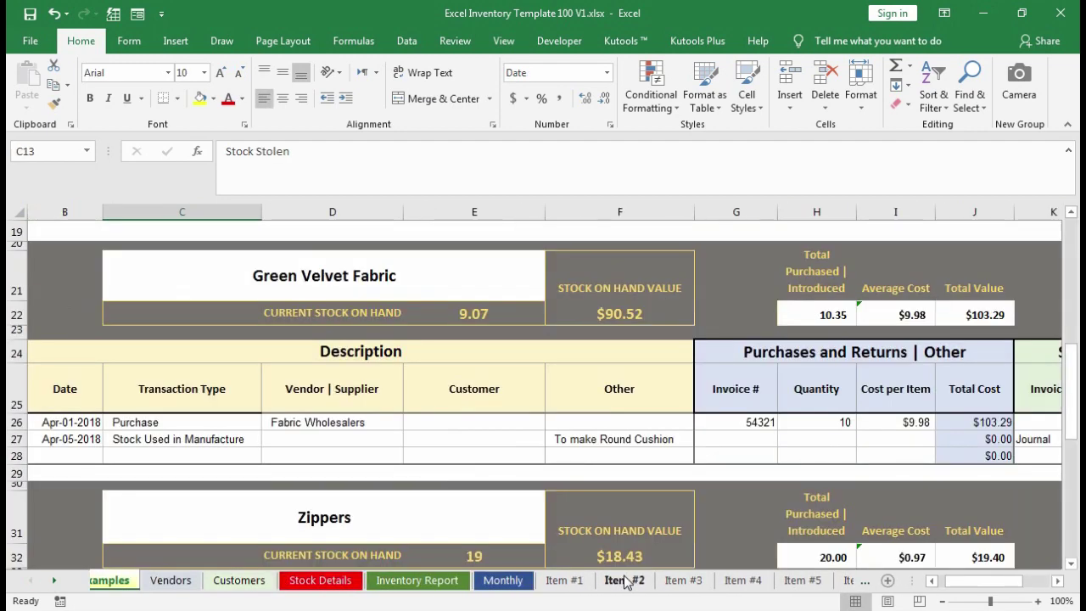
{"action": "left_click", "coordinate": [437, 581]}
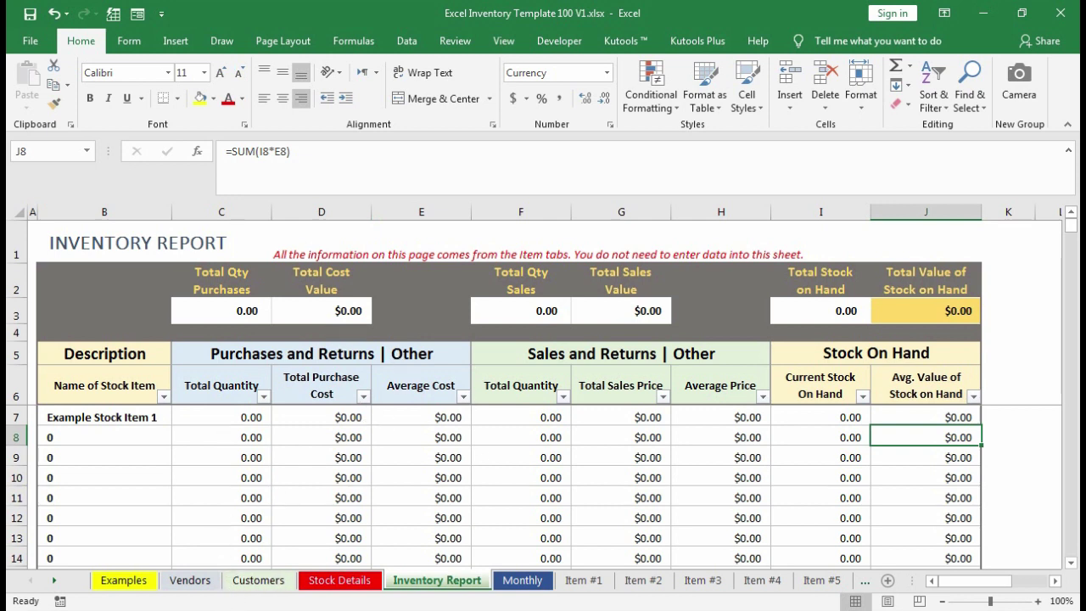
Switch to the Chrome browser and view the YouTube channel's home page and its uploaded videos page.
{"action": "left_click", "coordinate": [281, 540]}
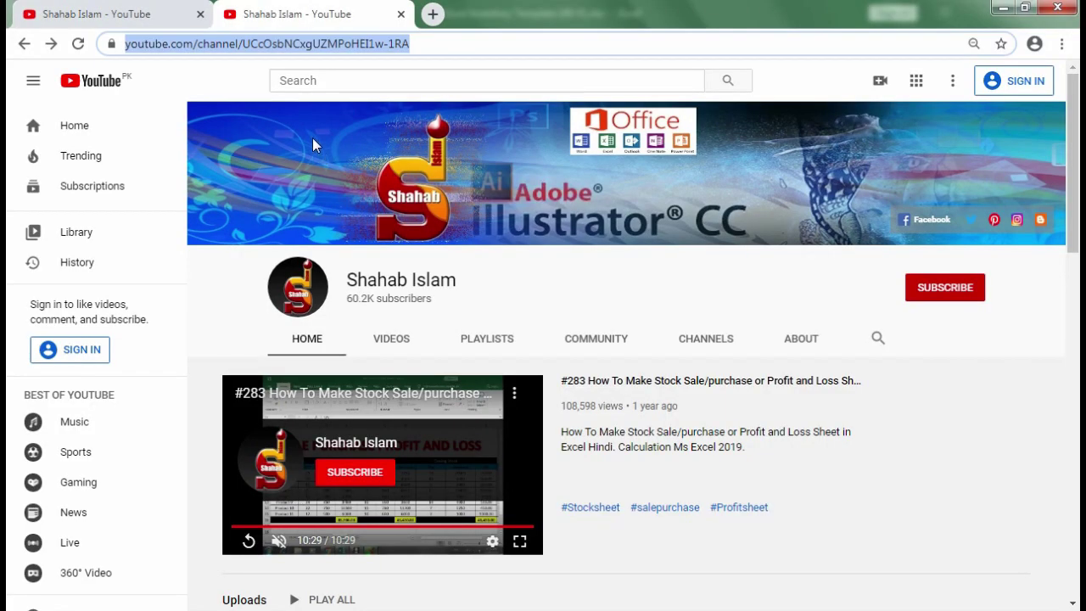
{"action": "left_click", "coordinate": [151, 22]}
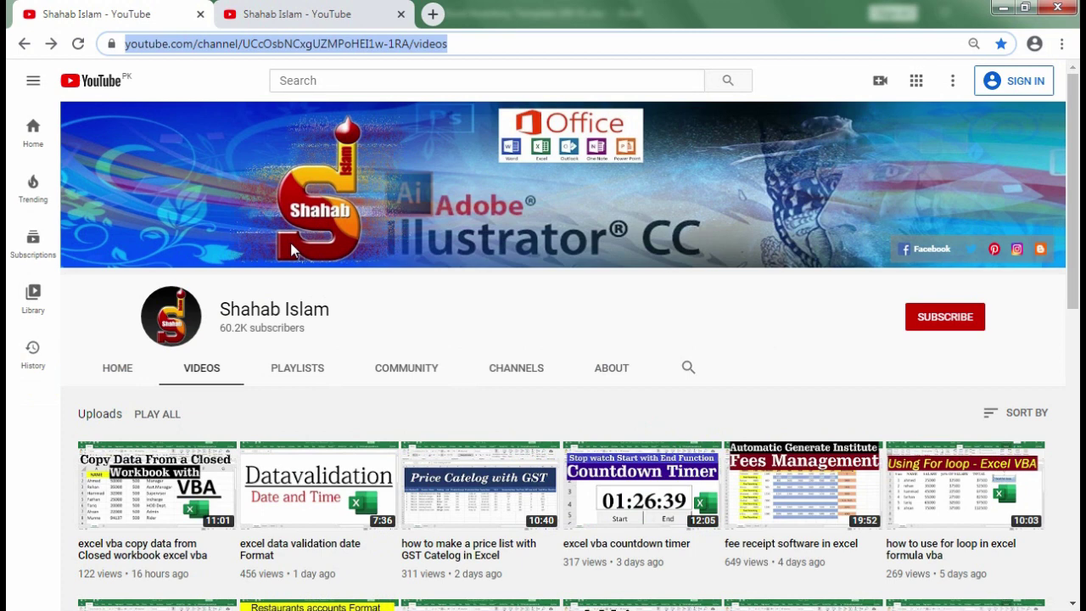
{"action": "left_click", "coordinate": [400, 15]}
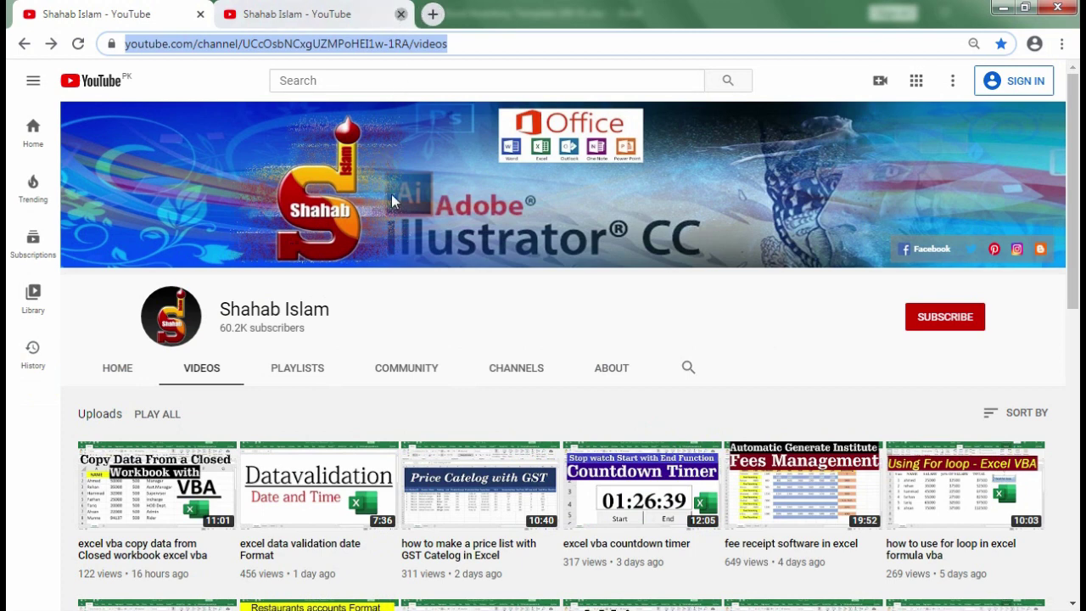